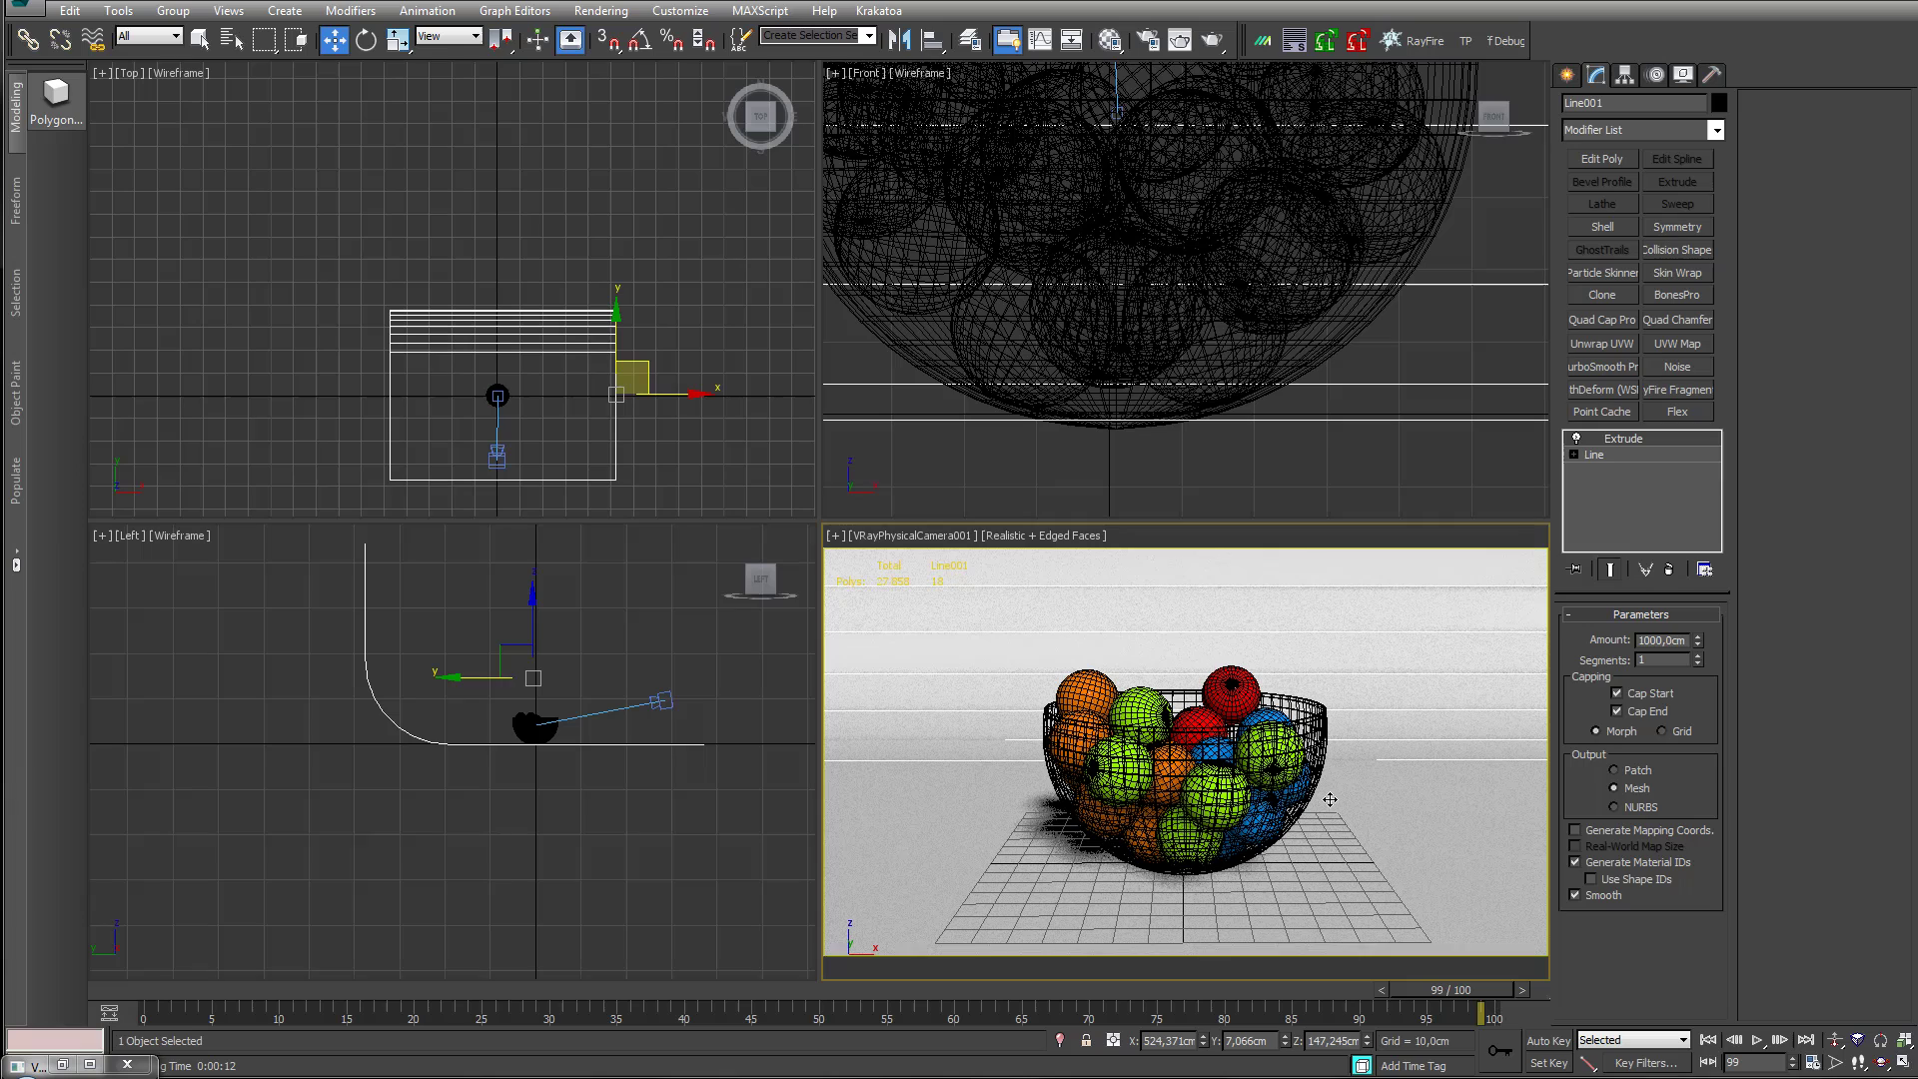
# - Select the V-Ray camera and Line001 backdrop, then review the Environment and V-Ray Render Setup settings
pyautogui.click(663, 702)
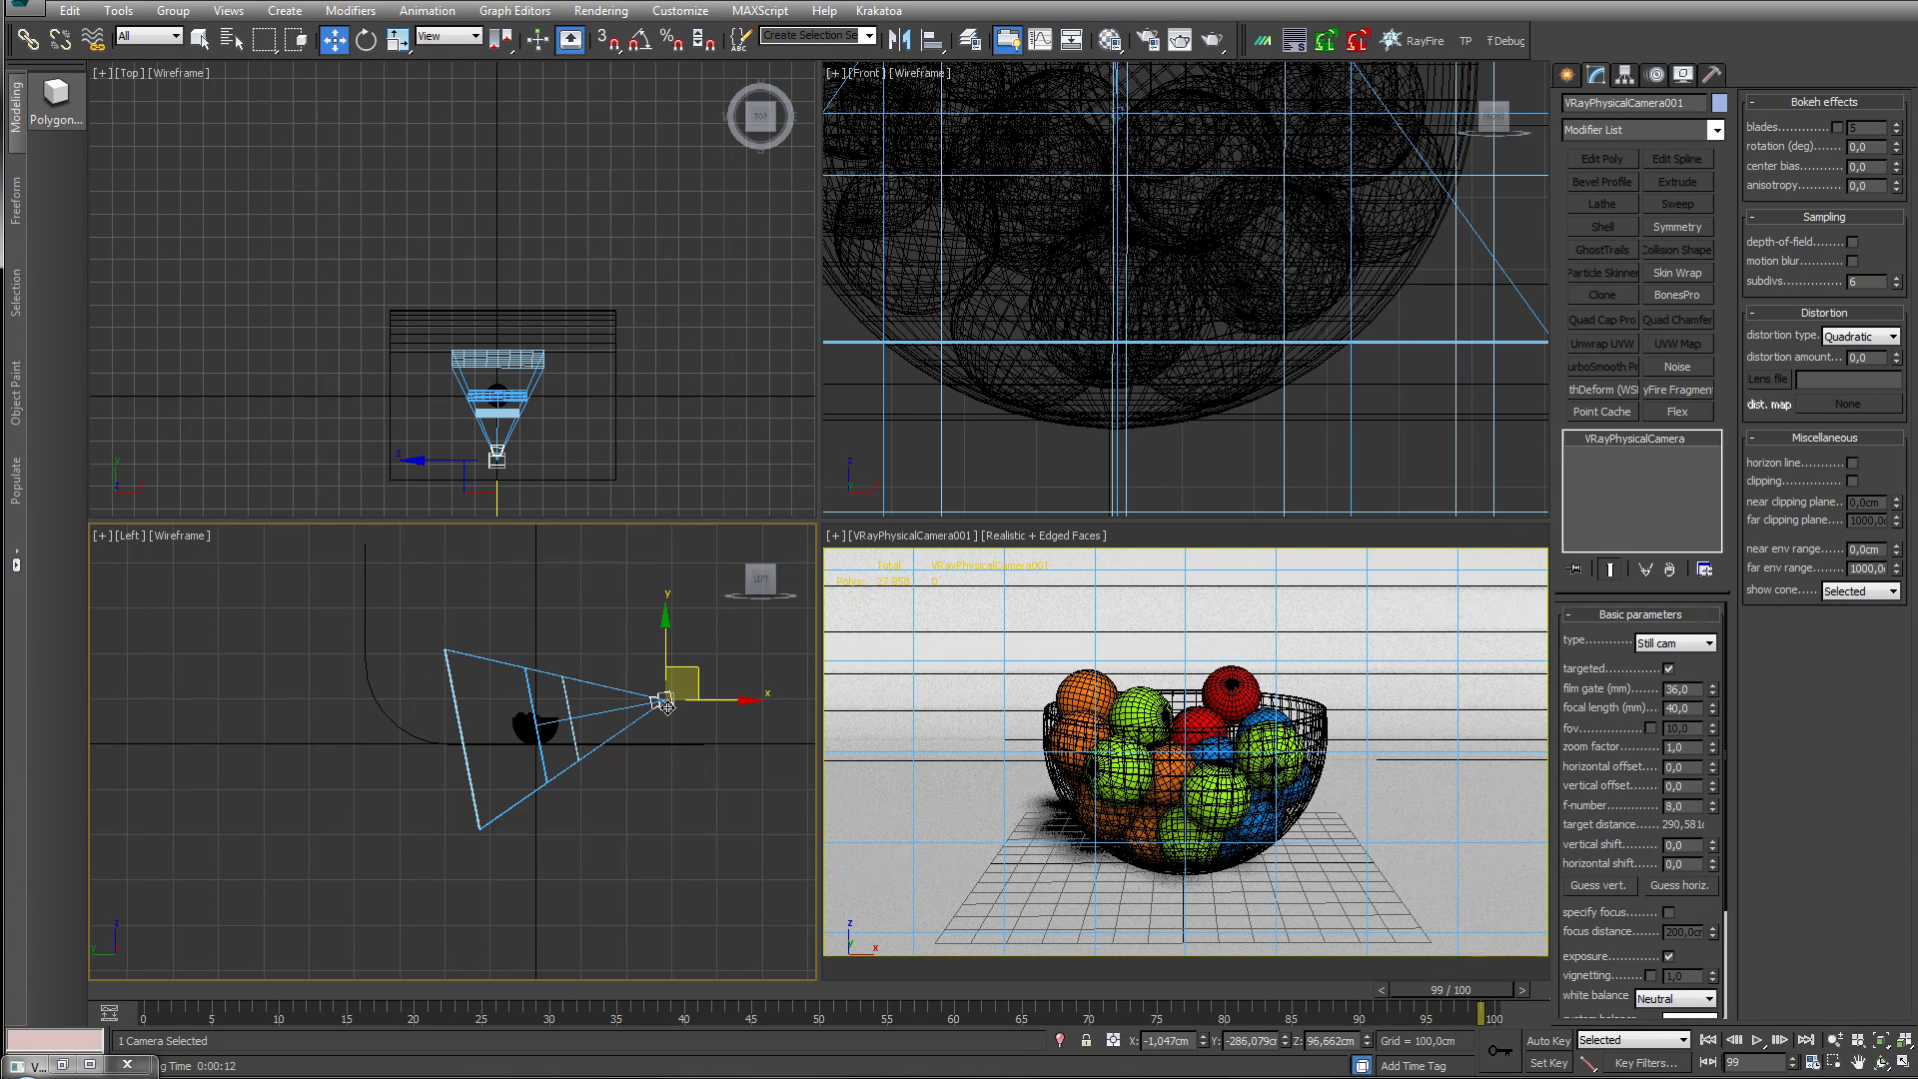
pyautogui.click(1384, 767)
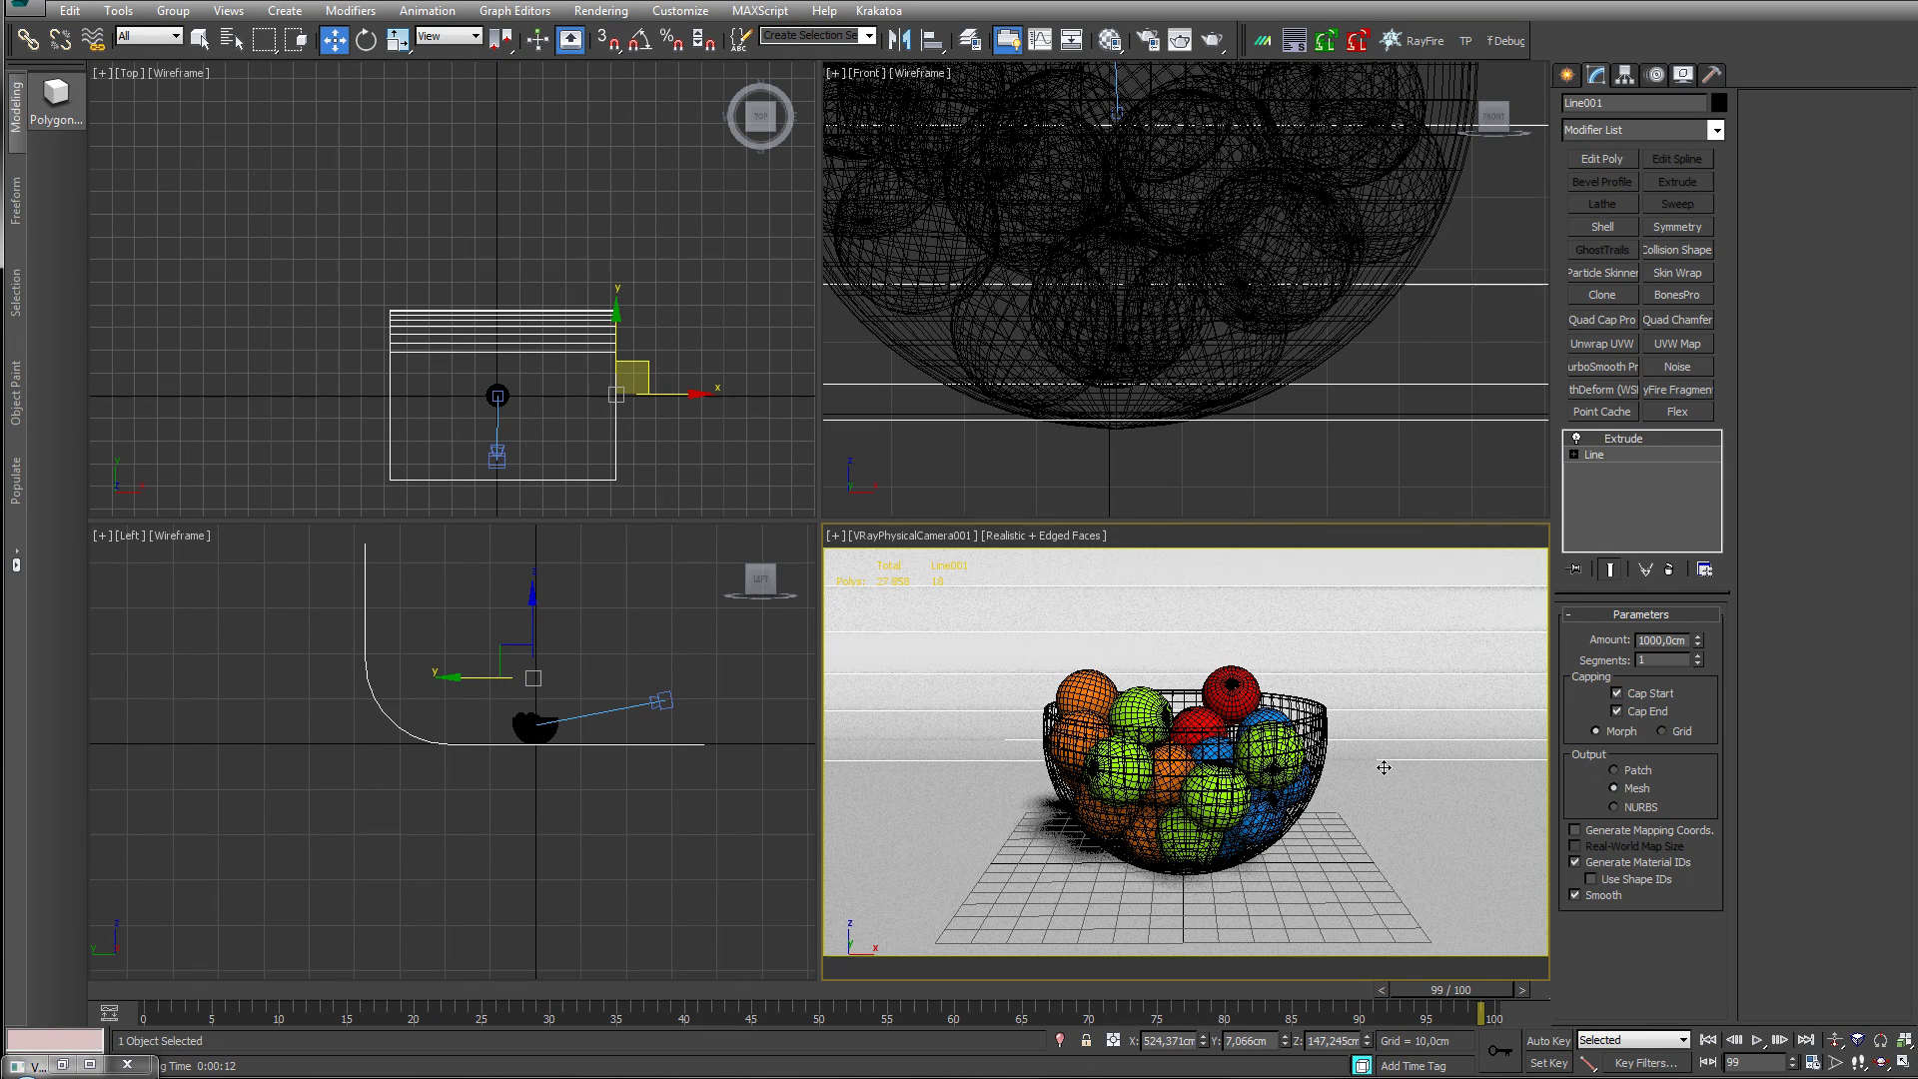
pyautogui.click(600, 11)
pyautogui.click(655, 170)
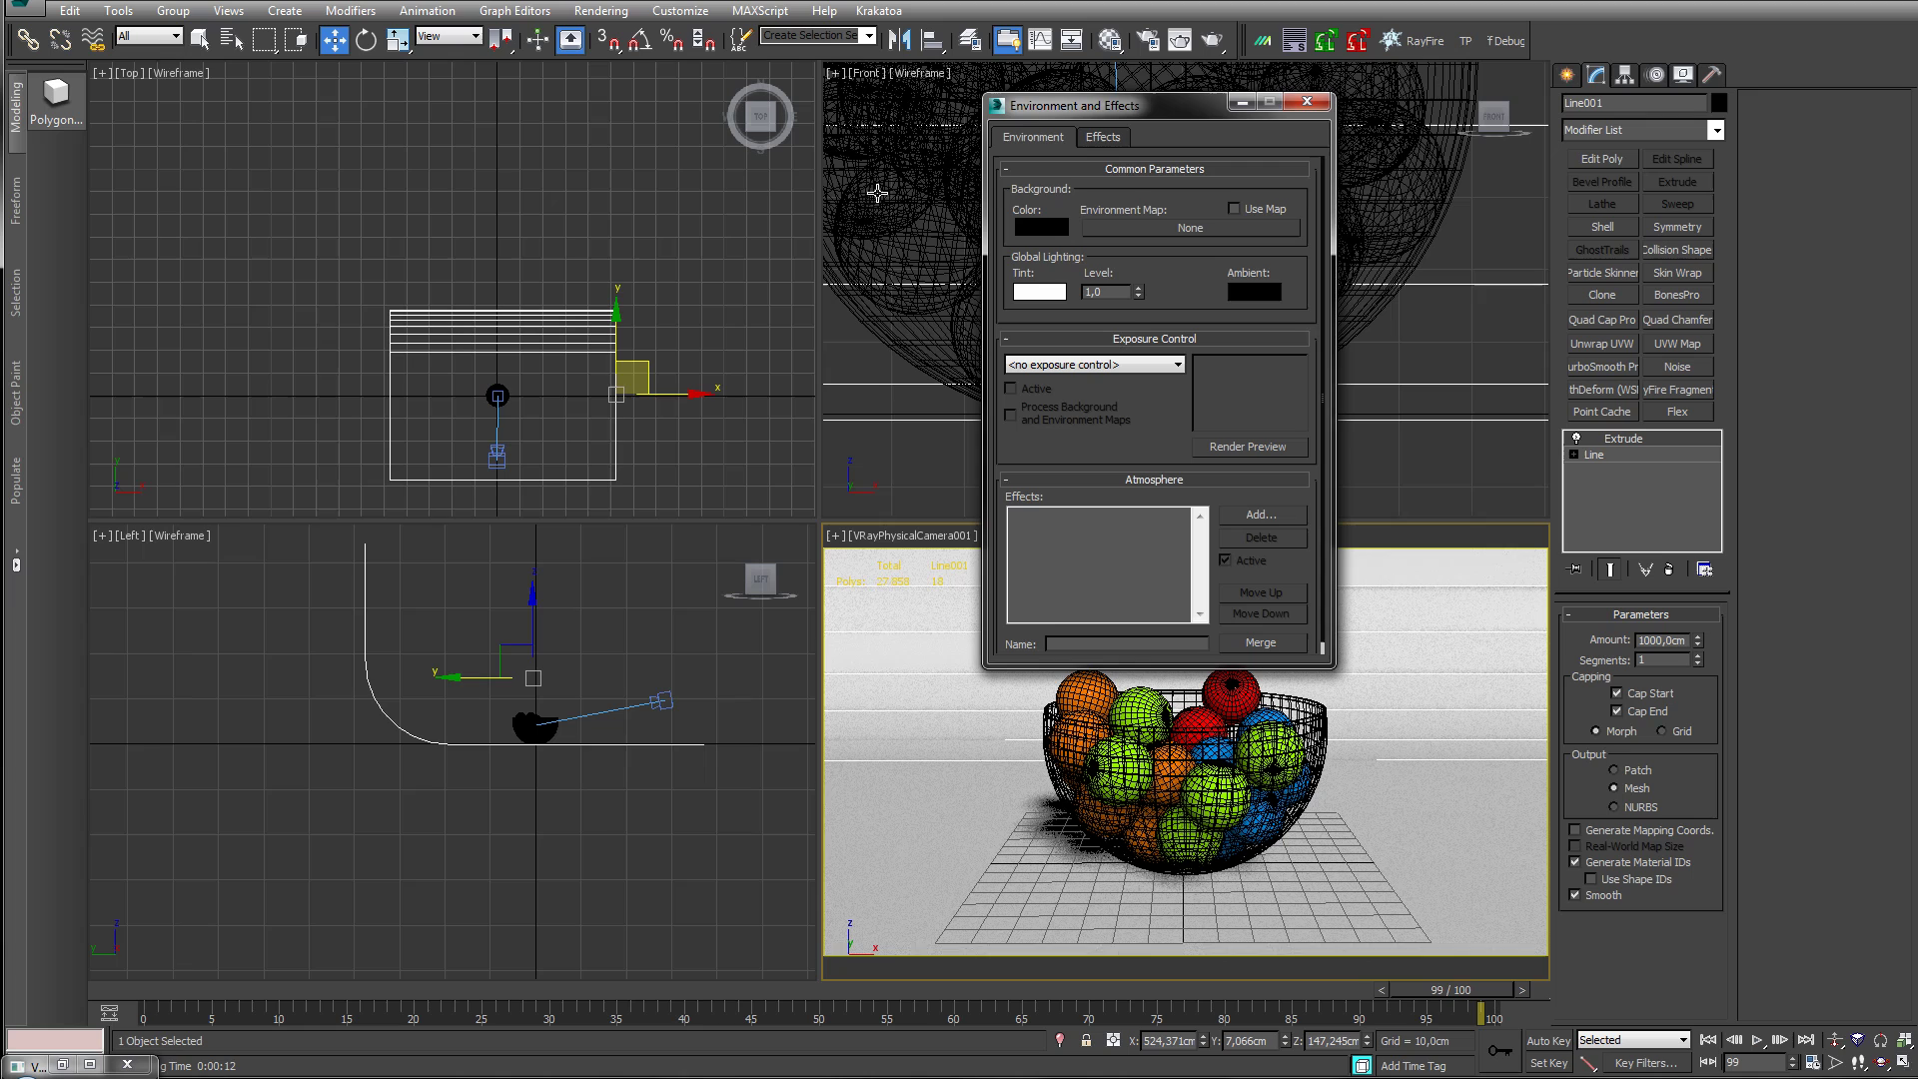
pyautogui.moveTo(1159, 117); pyautogui.dragTo(1125, 171)
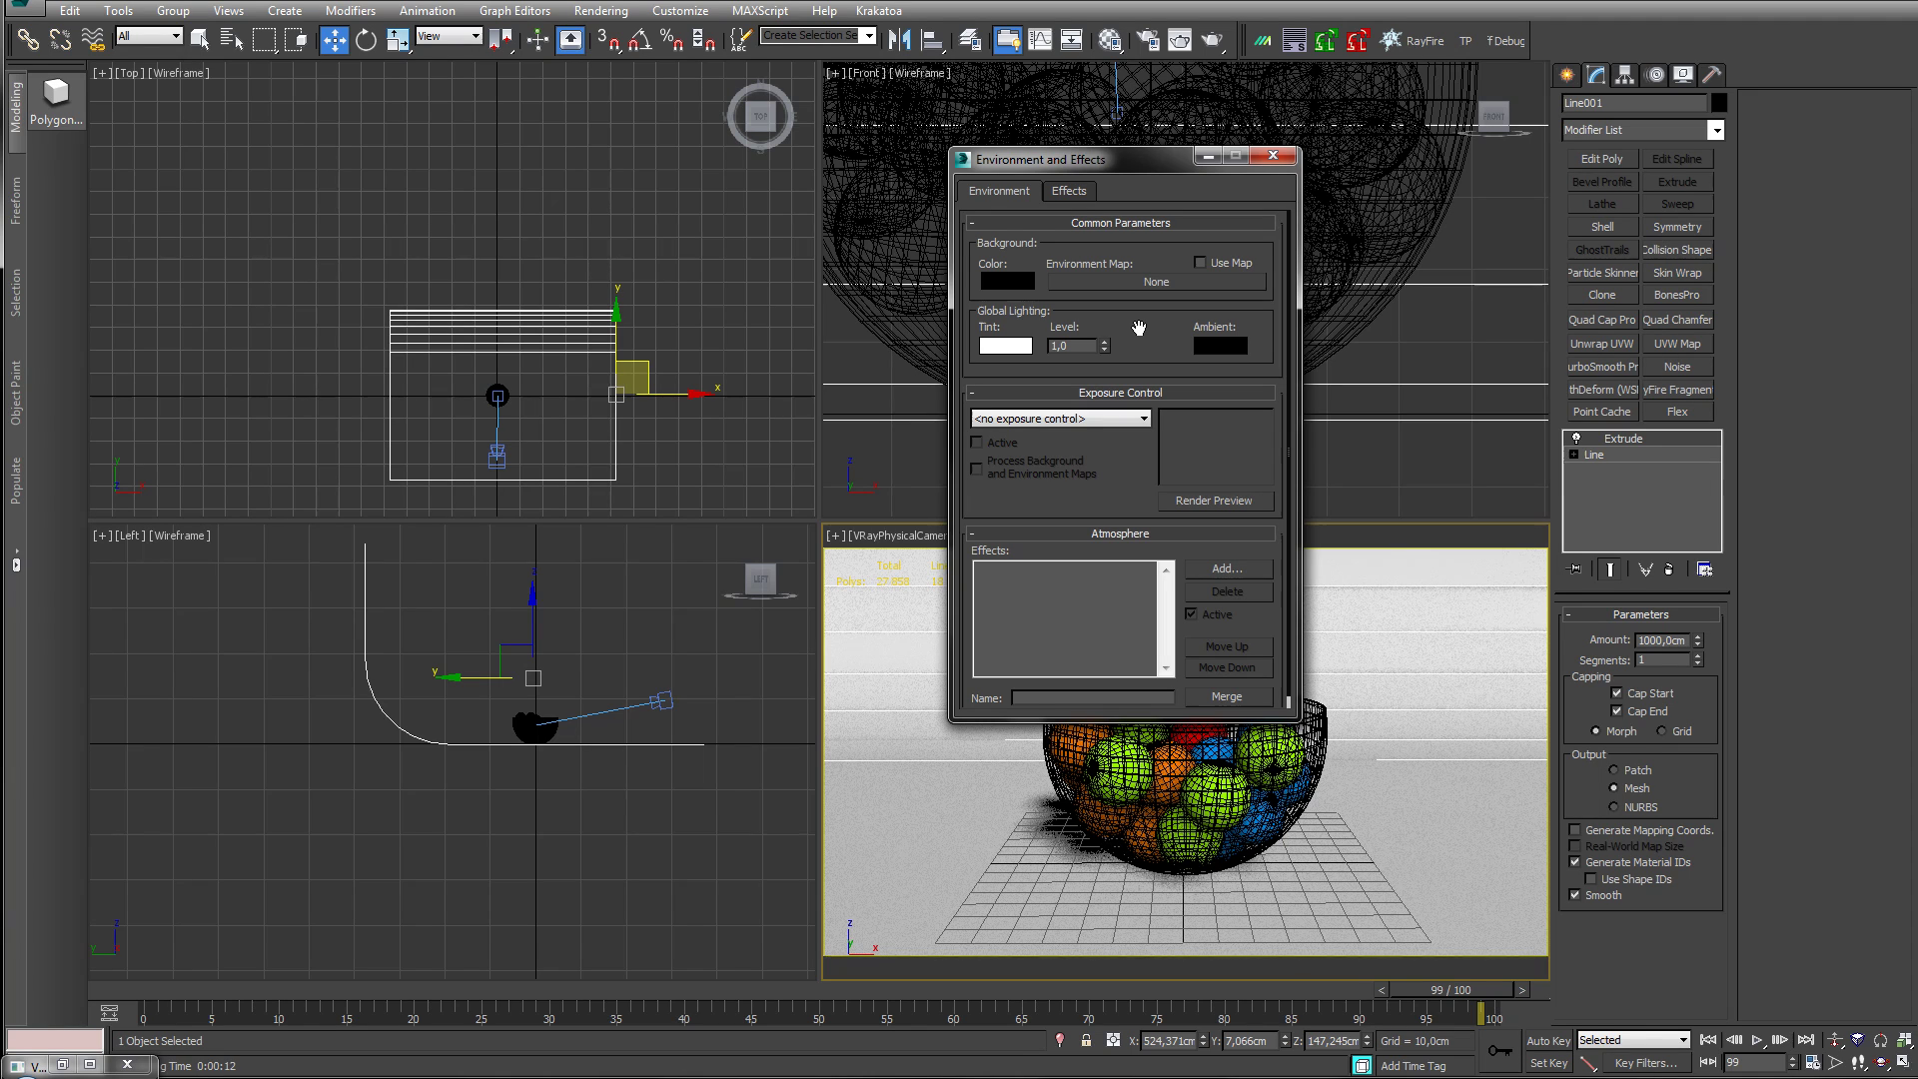
pyautogui.click(1273, 158)
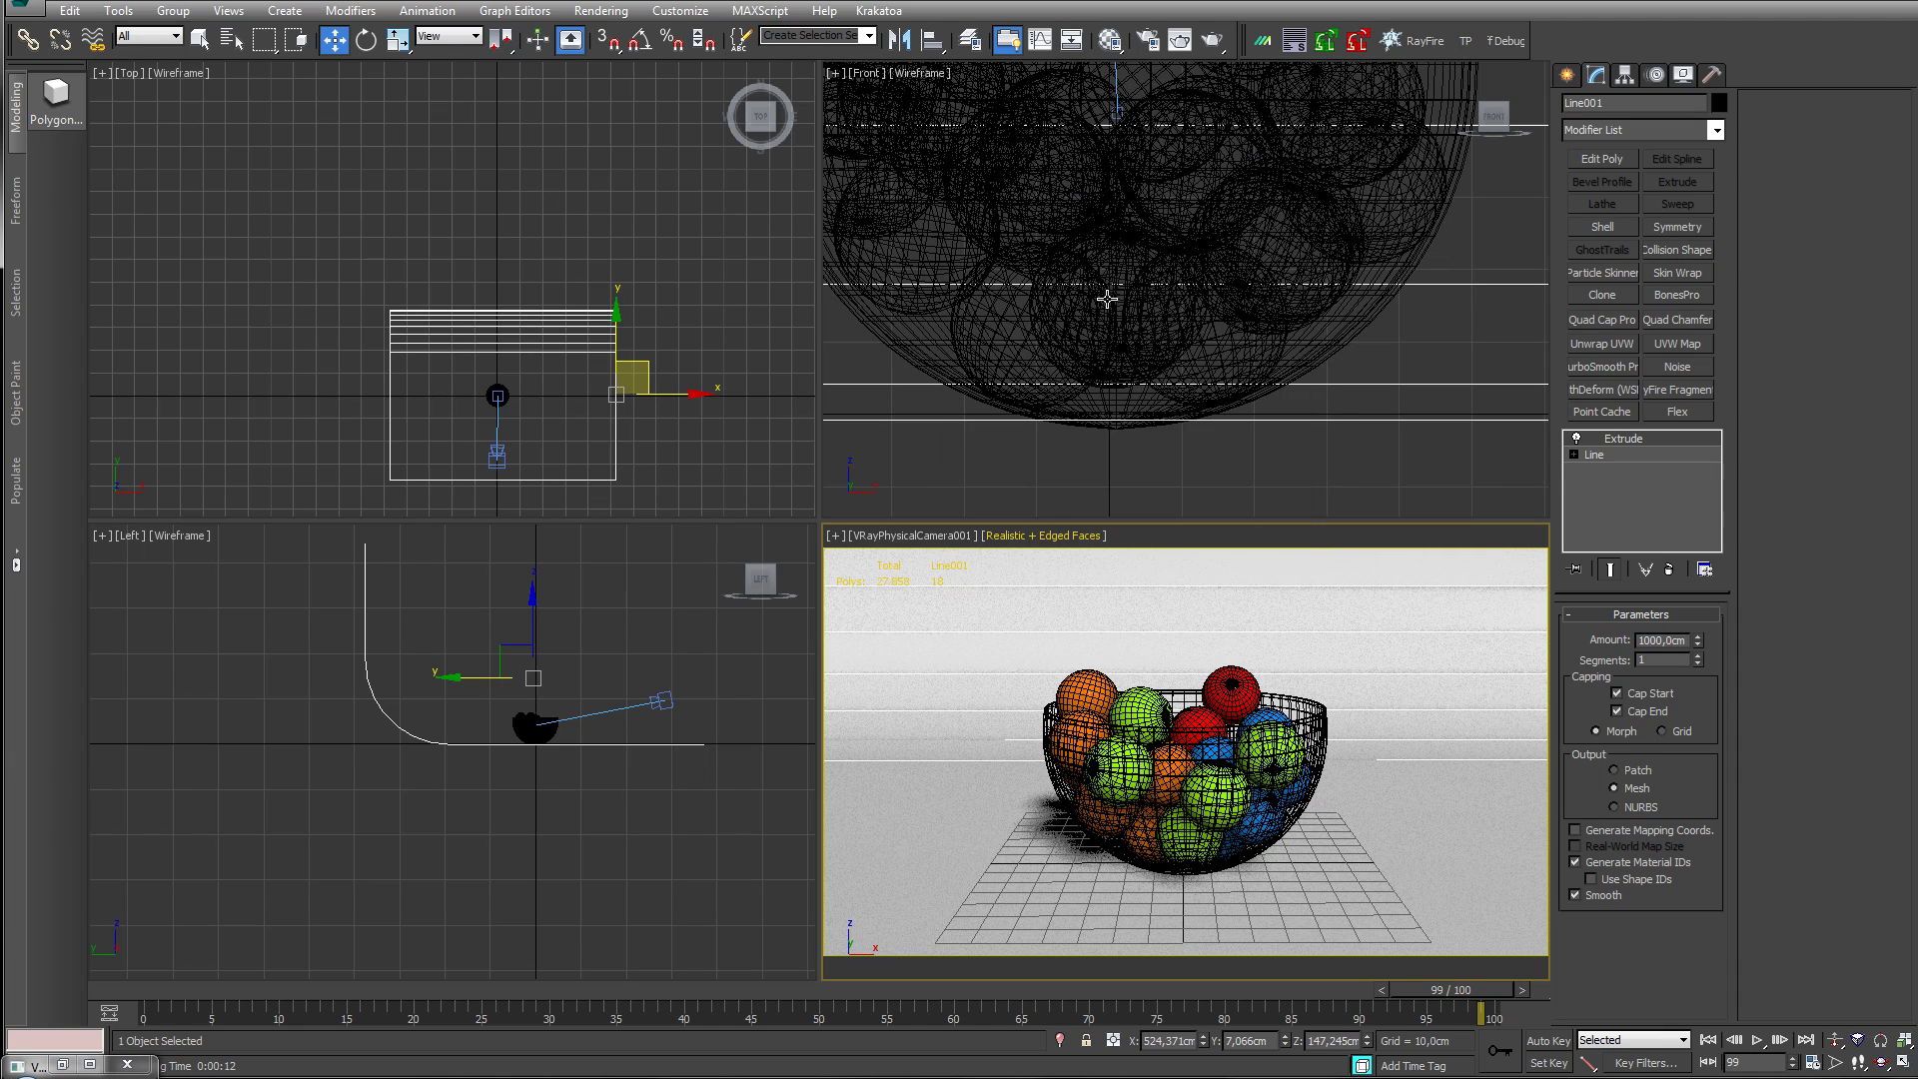
pyautogui.click(1162, 45)
pyautogui.click(181, 106)
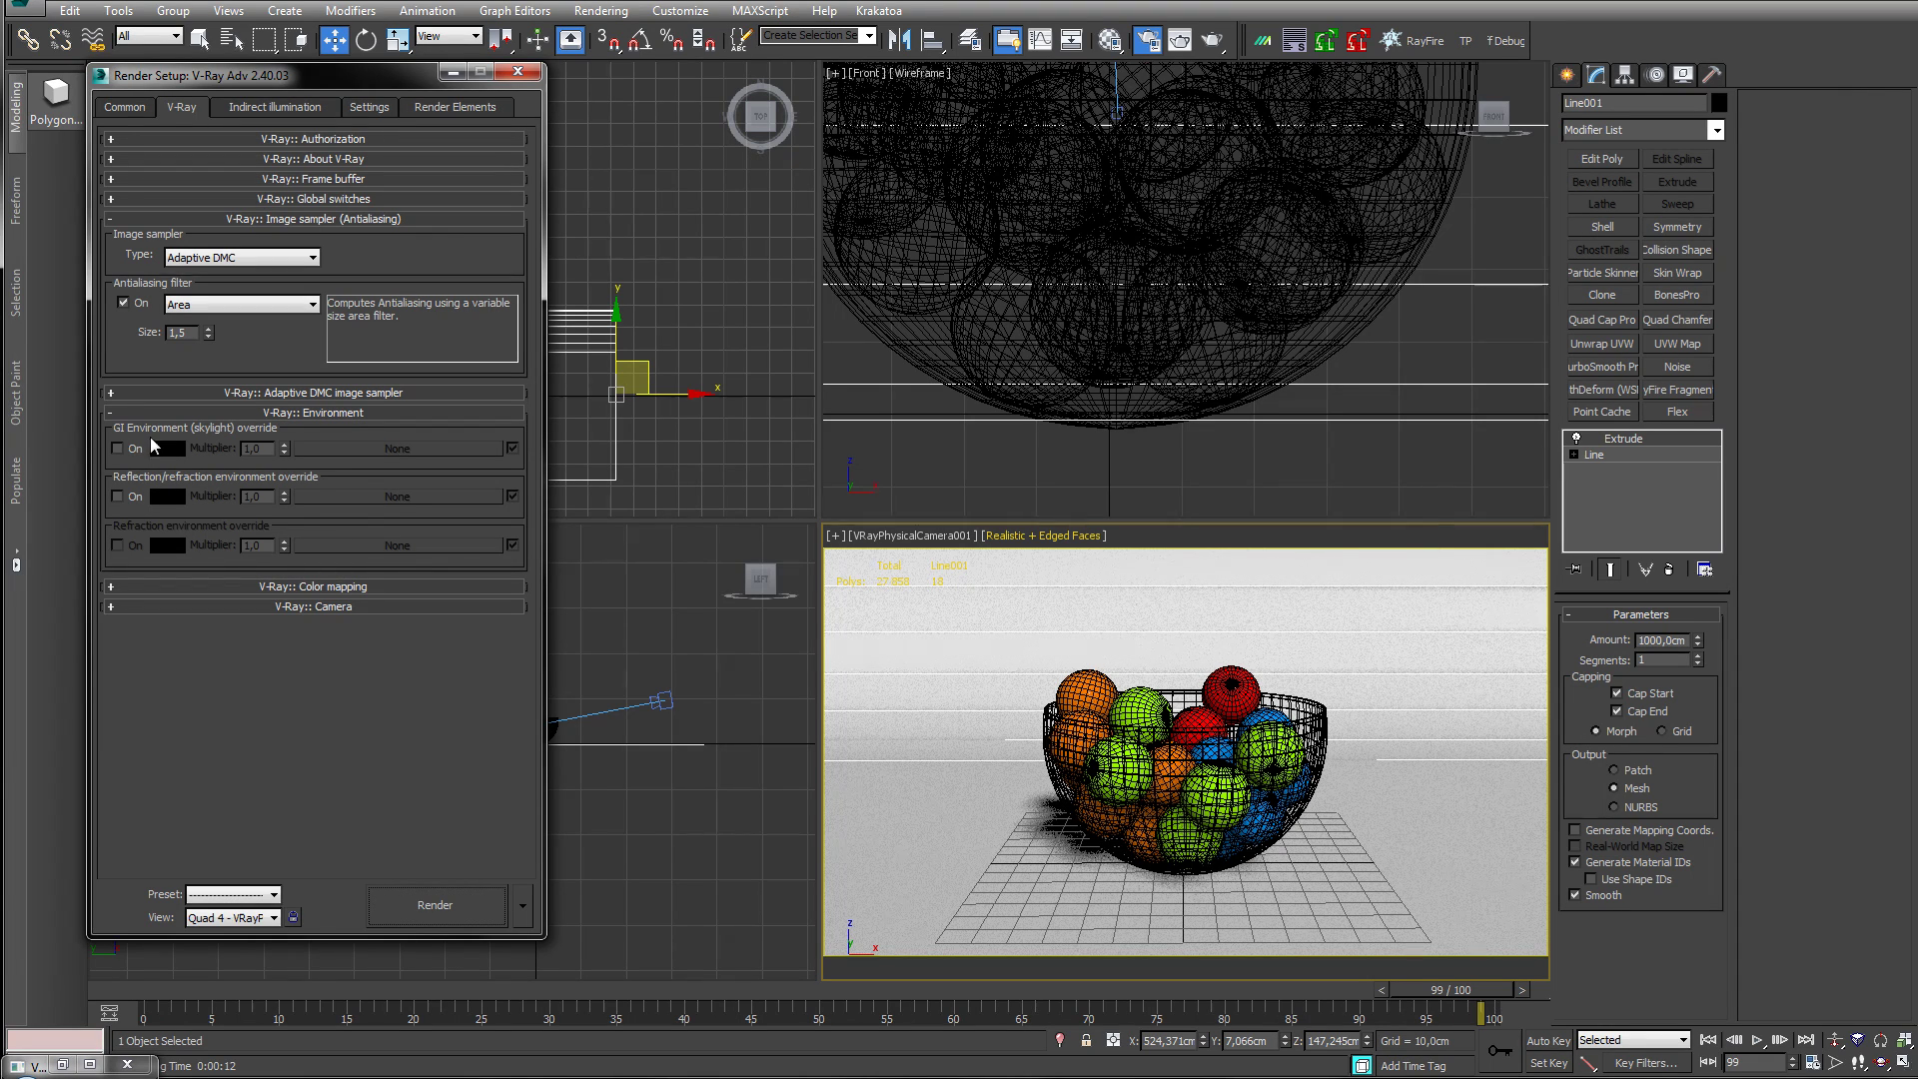
pyautogui.click(518, 71)
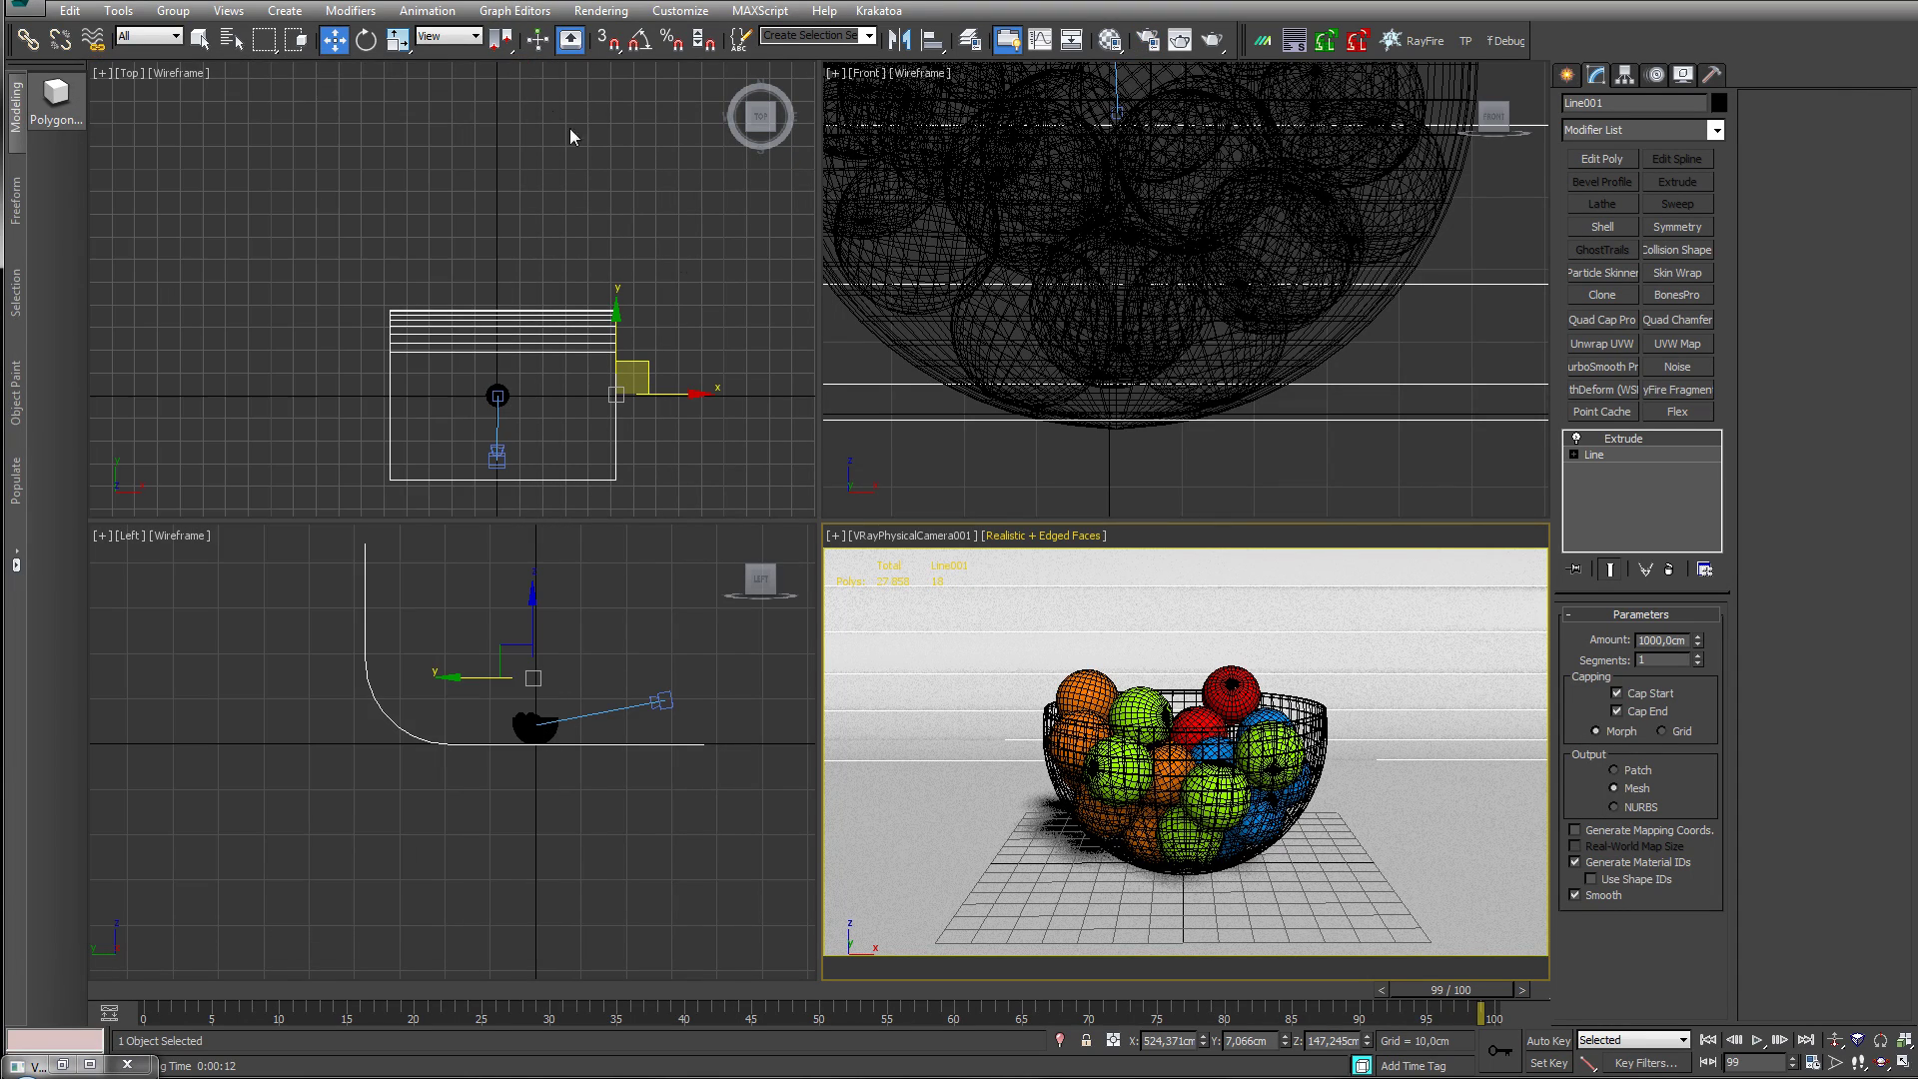
# - Create a VRayLight of type Dome in the viewport beside the bowl
pyautogui.click(1566, 74)
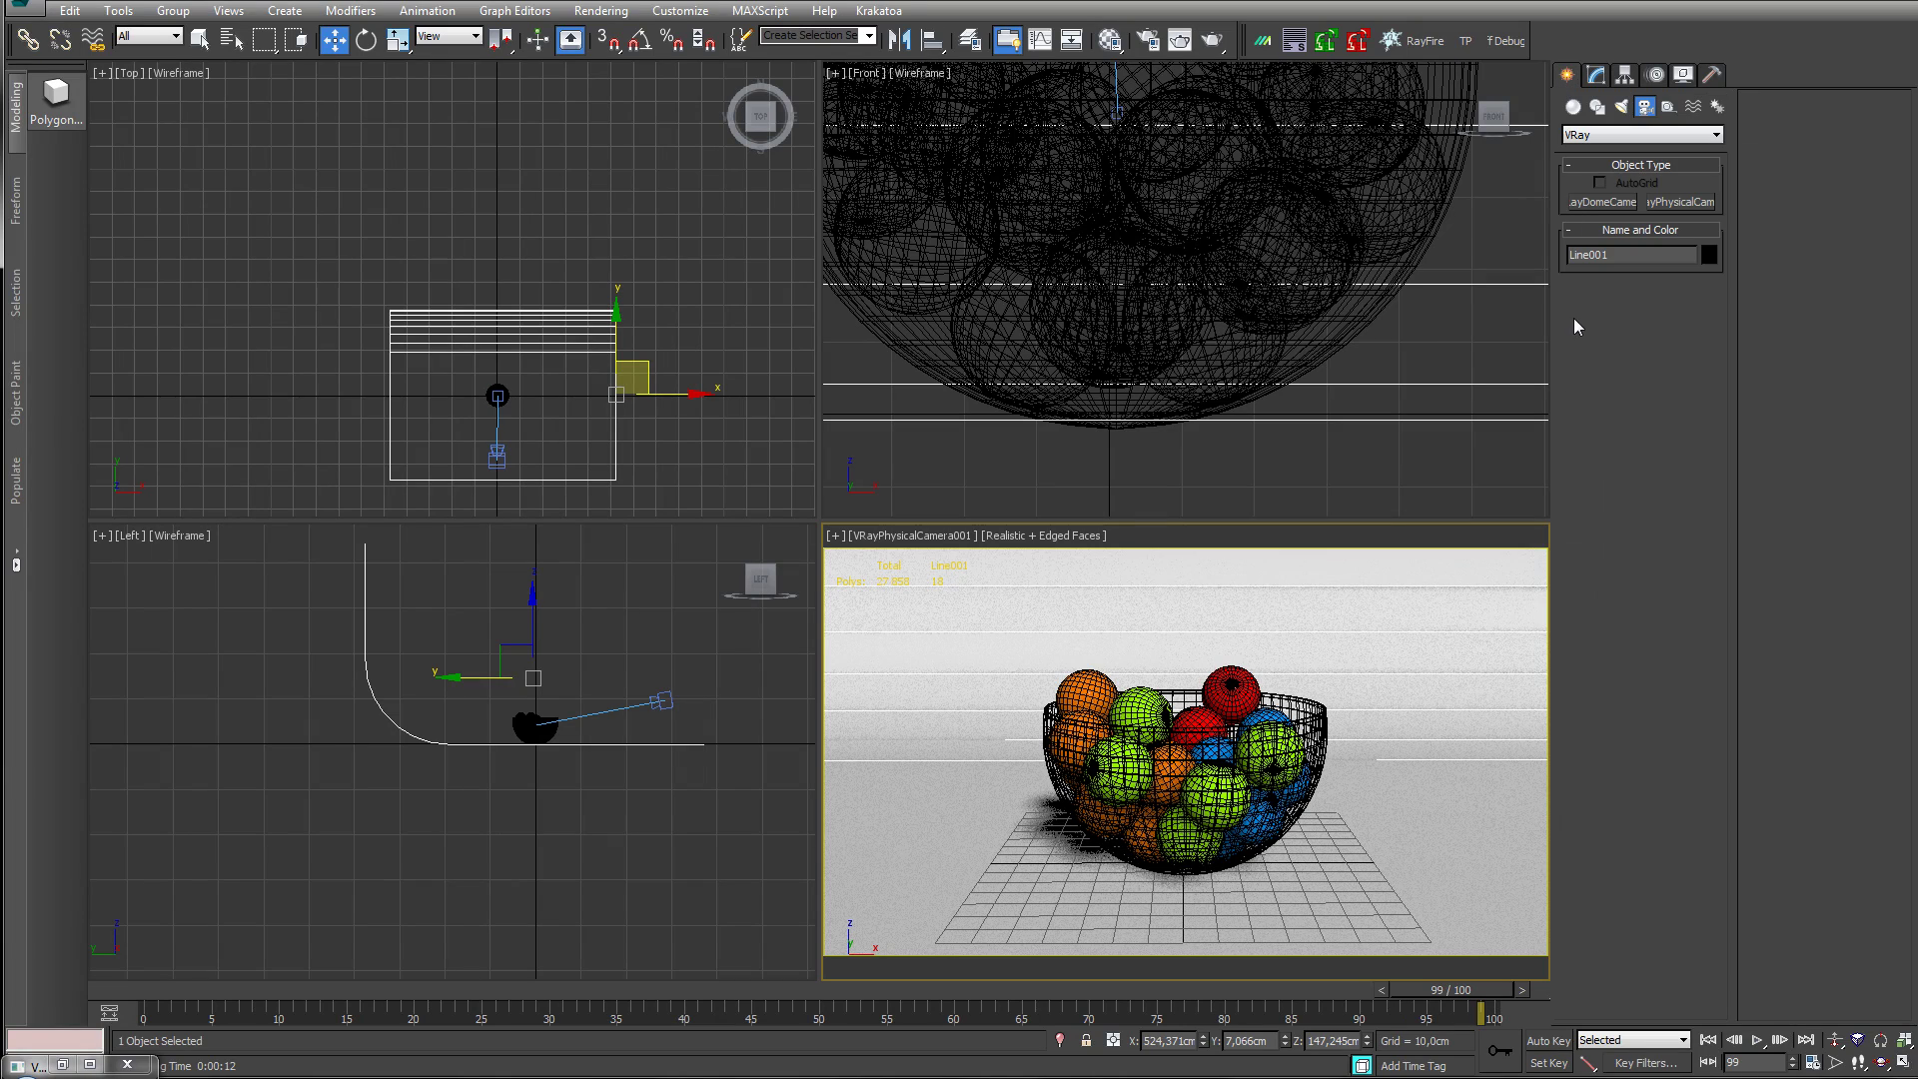
pyautogui.click(1678, 202)
pyautogui.click(1621, 106)
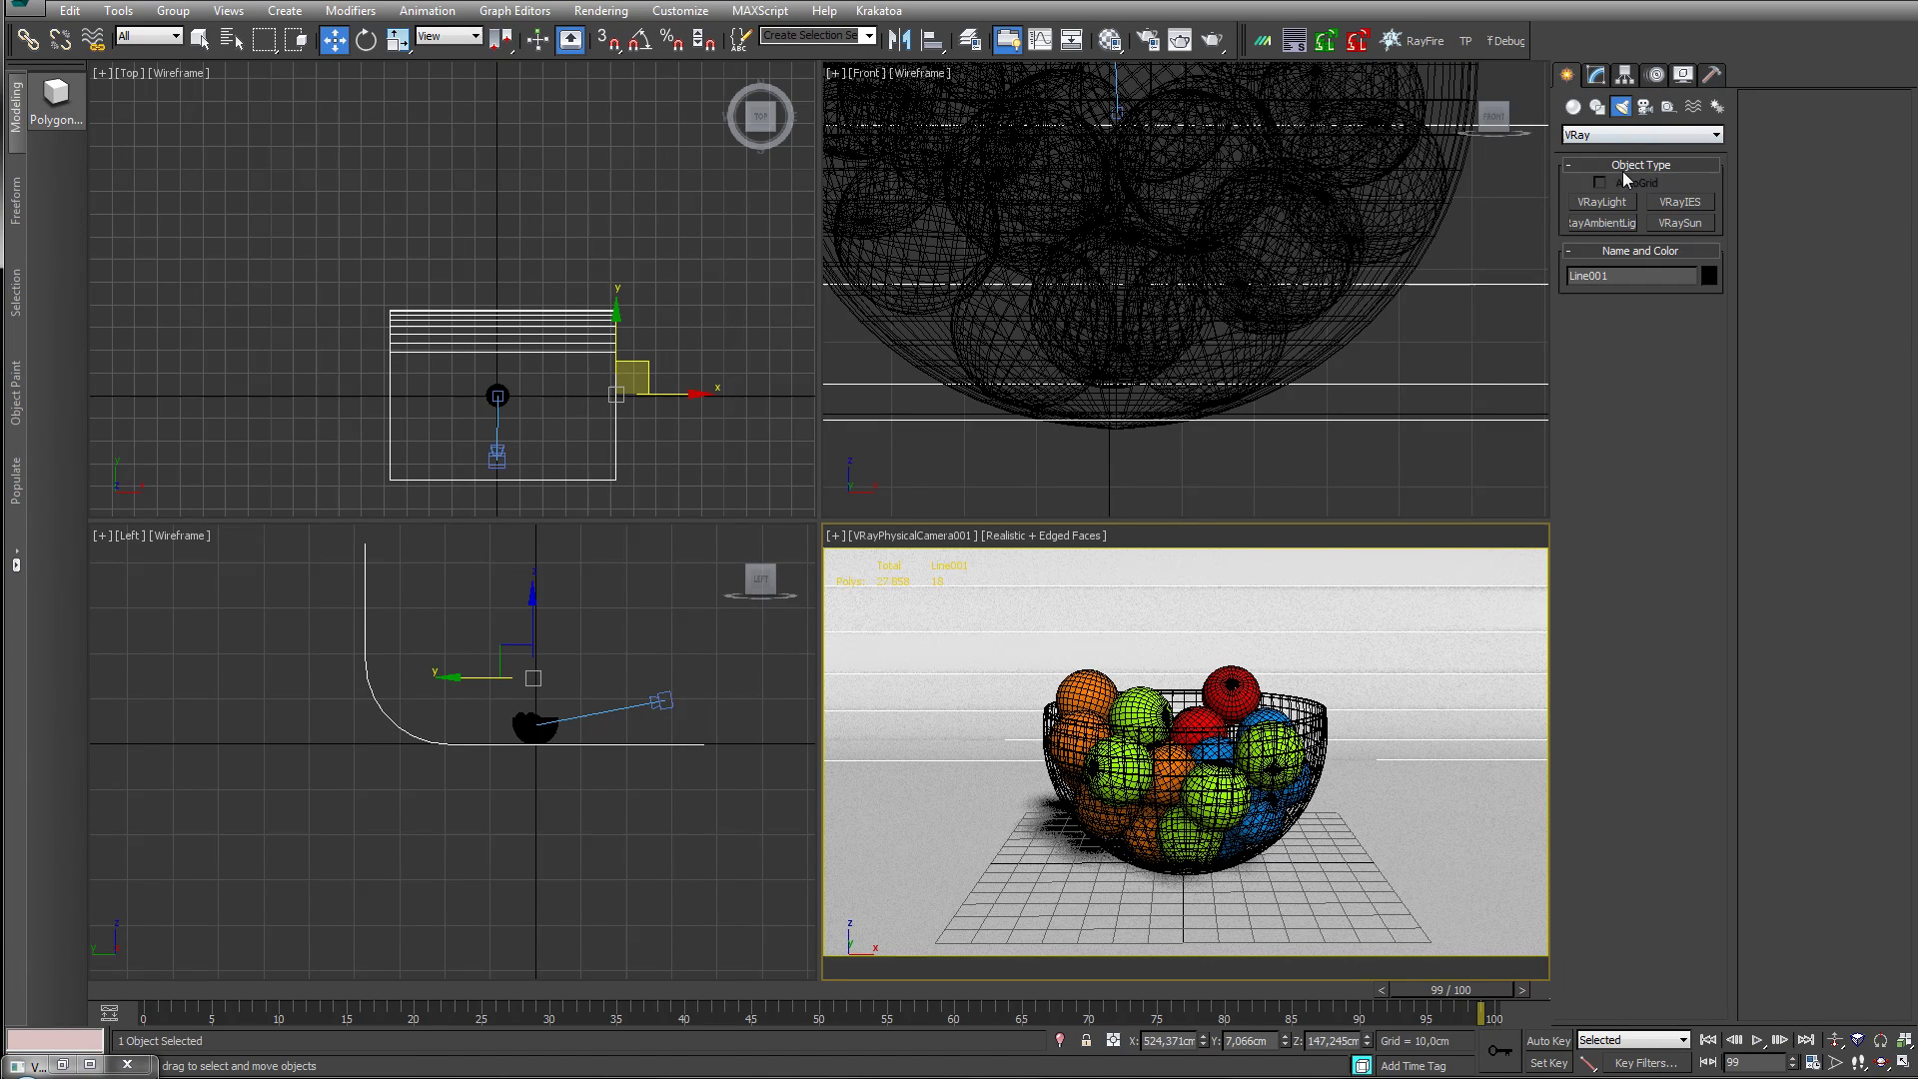
pyautogui.click(1598, 203)
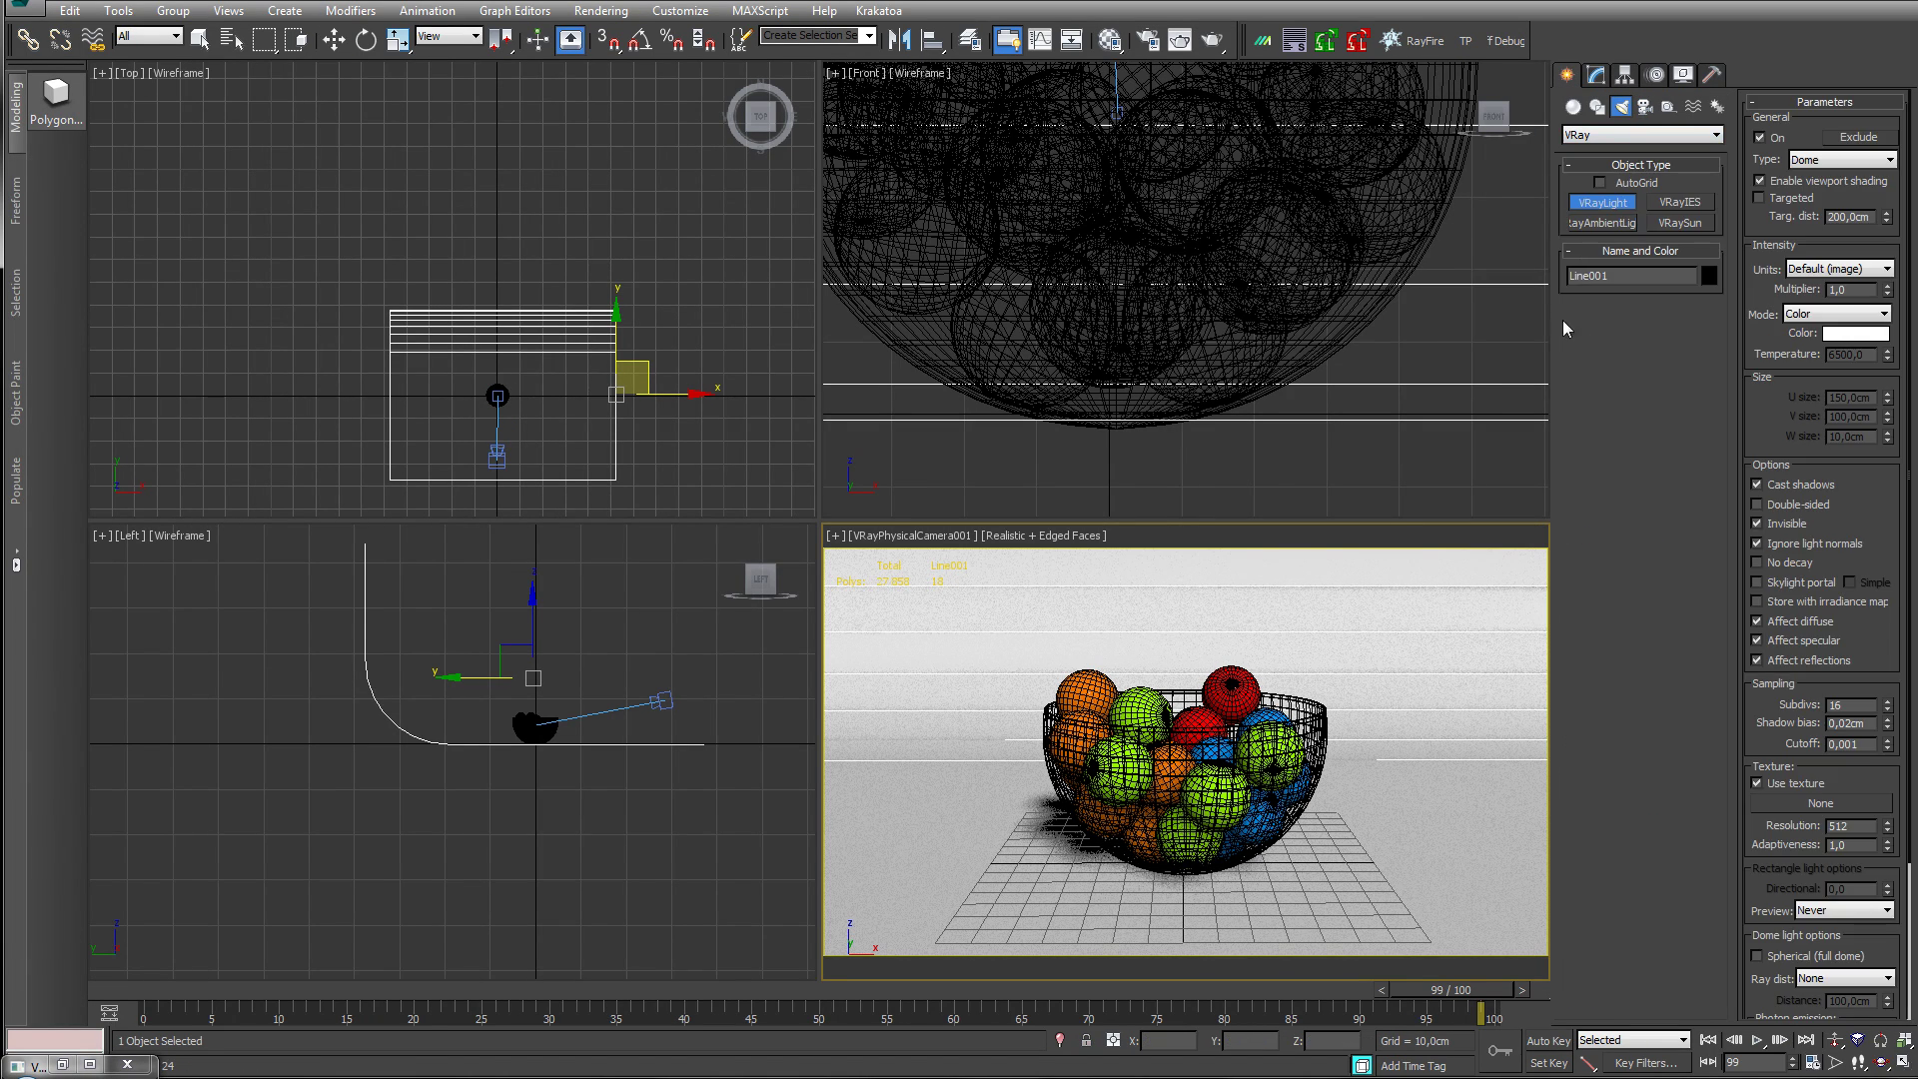
pyautogui.click(1839, 160)
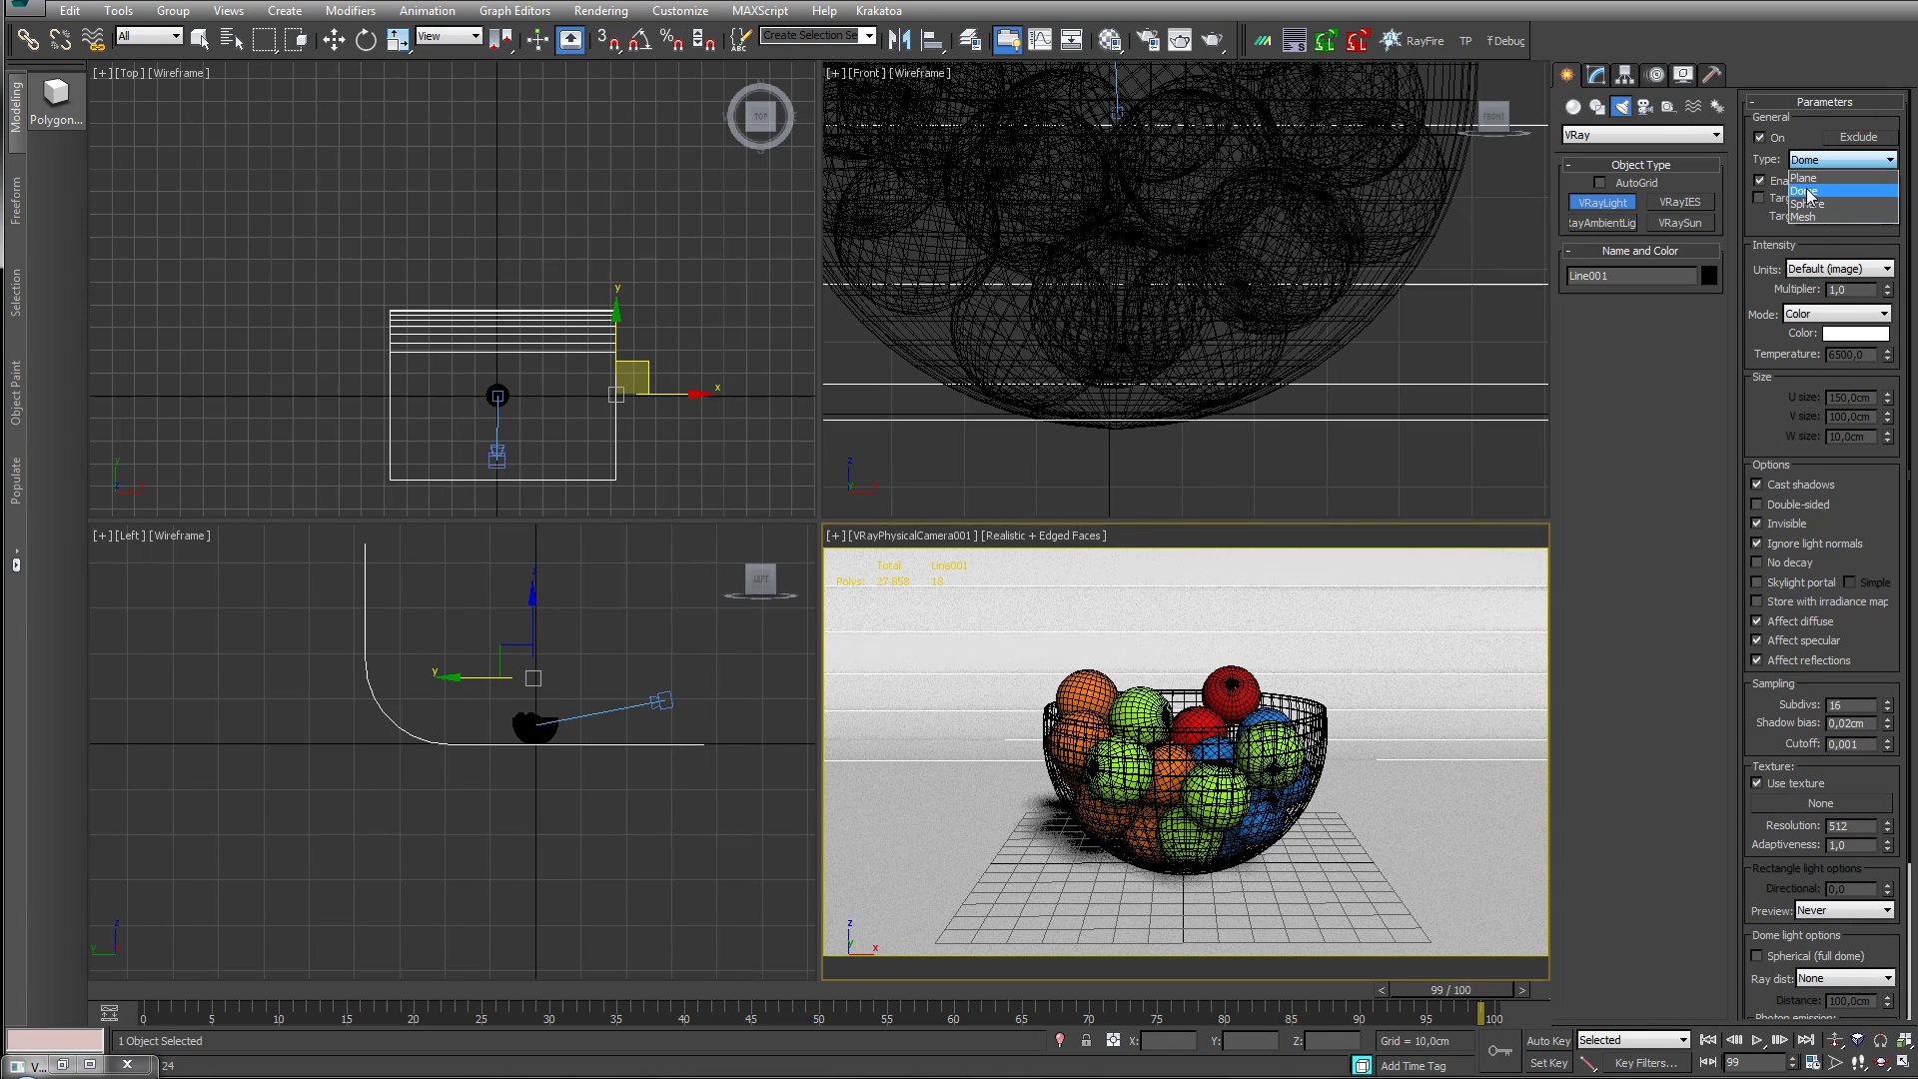
pyautogui.click(1804, 178)
pyautogui.click(1441, 827)
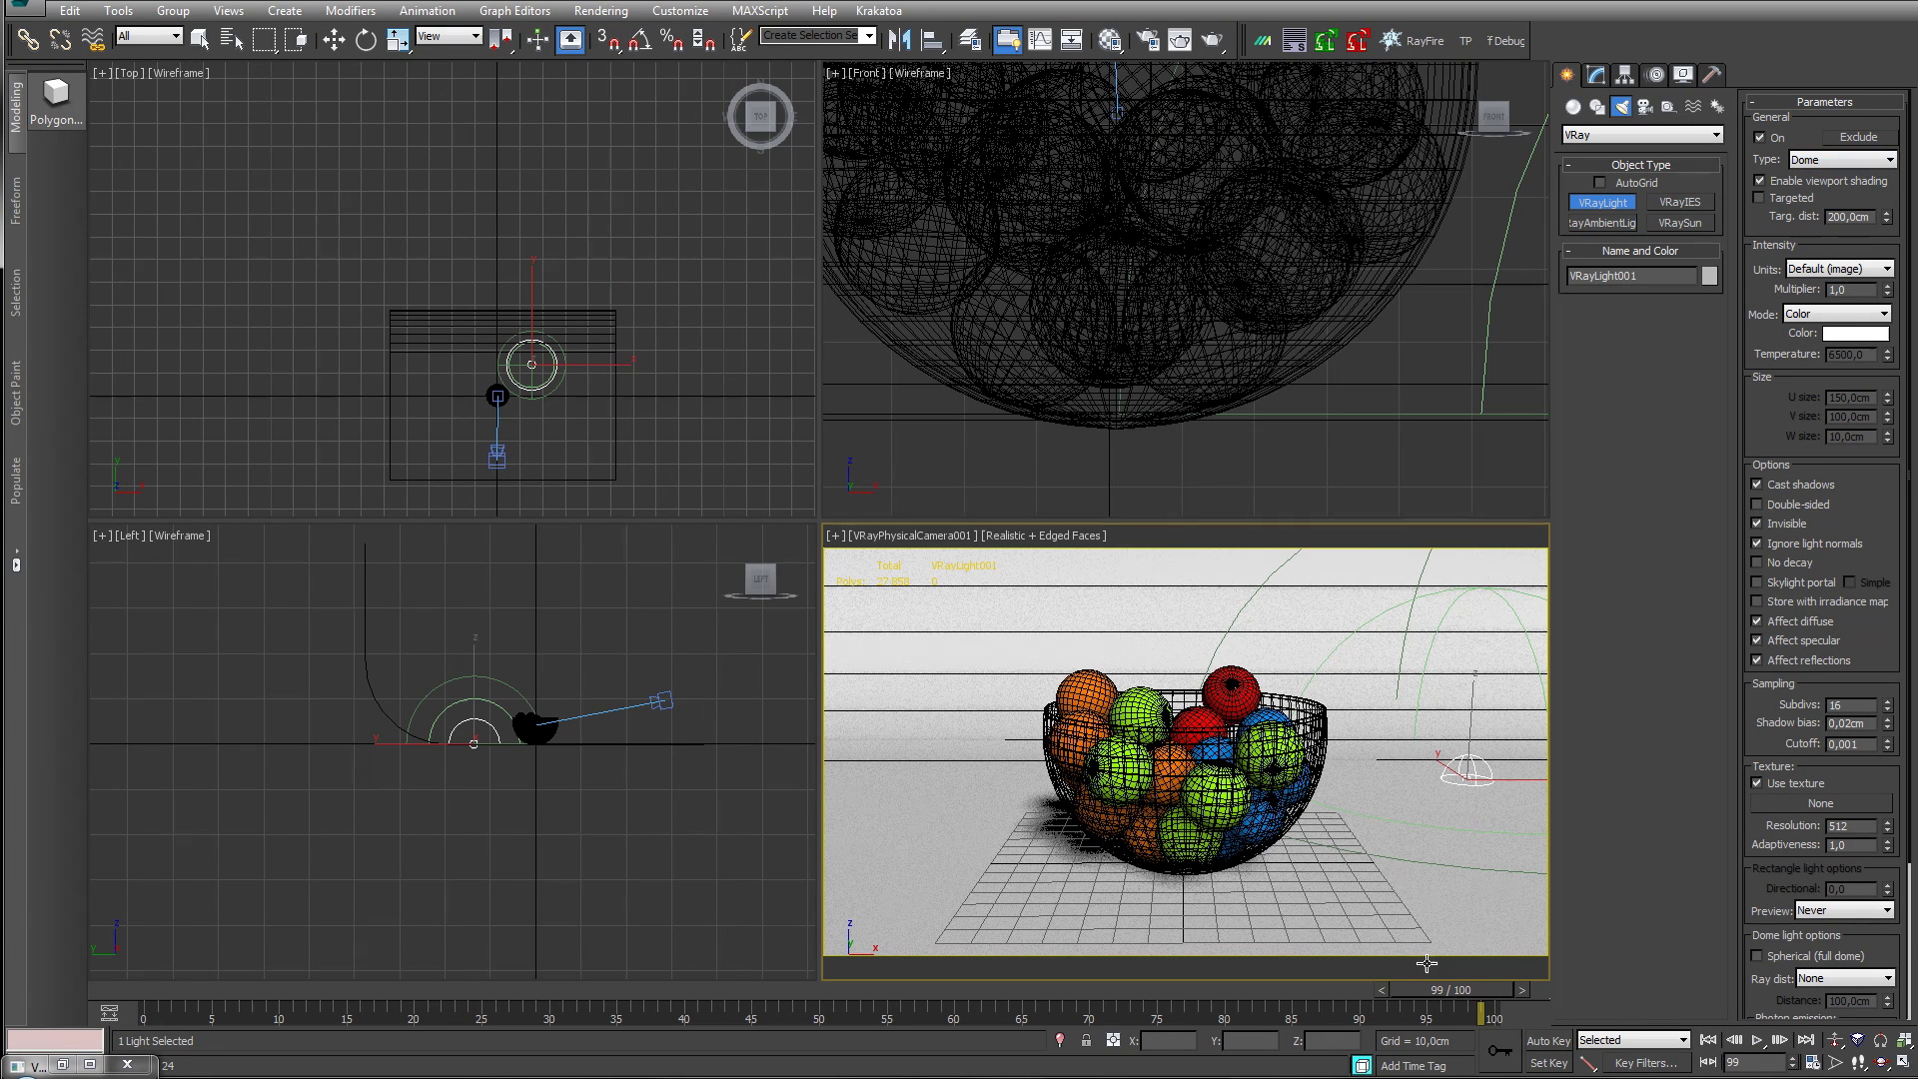
pyautogui.rightClick(1394, 799)
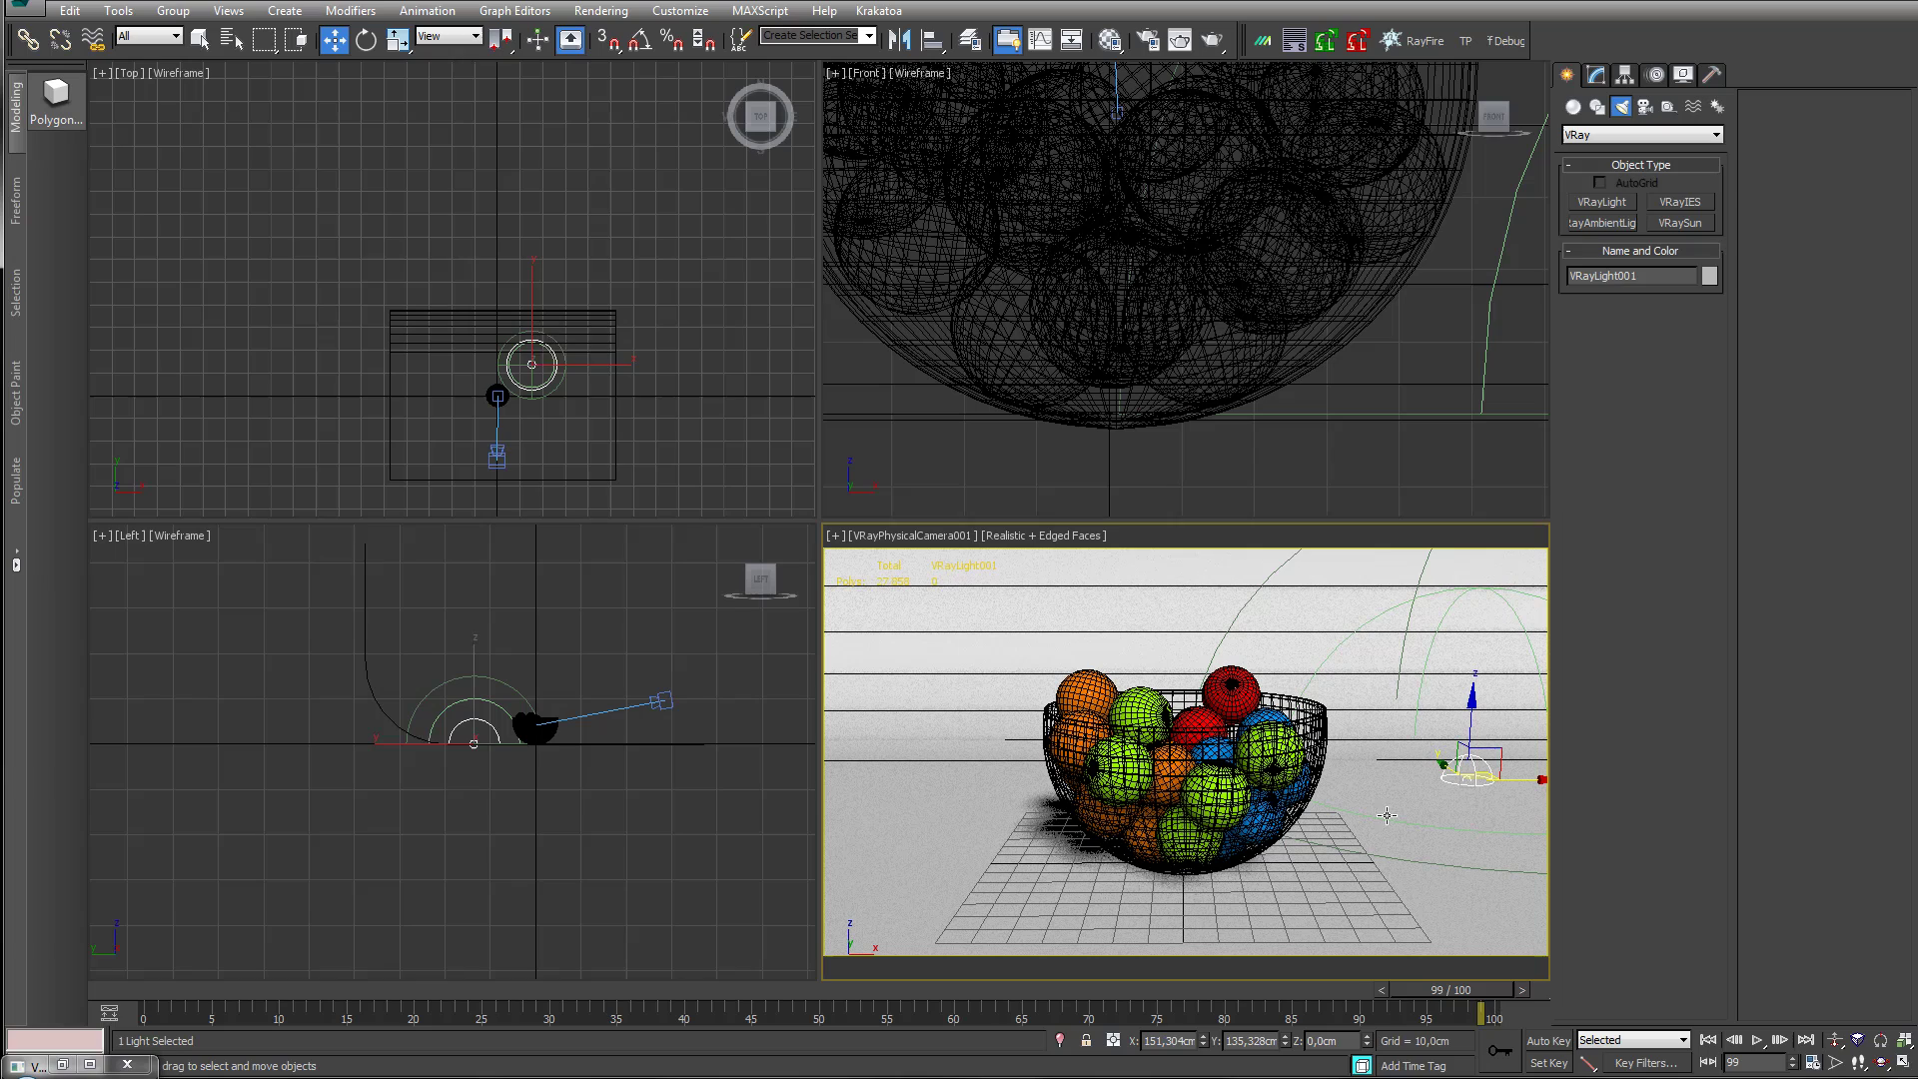
# - Set the dome light's Multiplier to 30, then return it to 1.0
pyautogui.click(1595, 75)
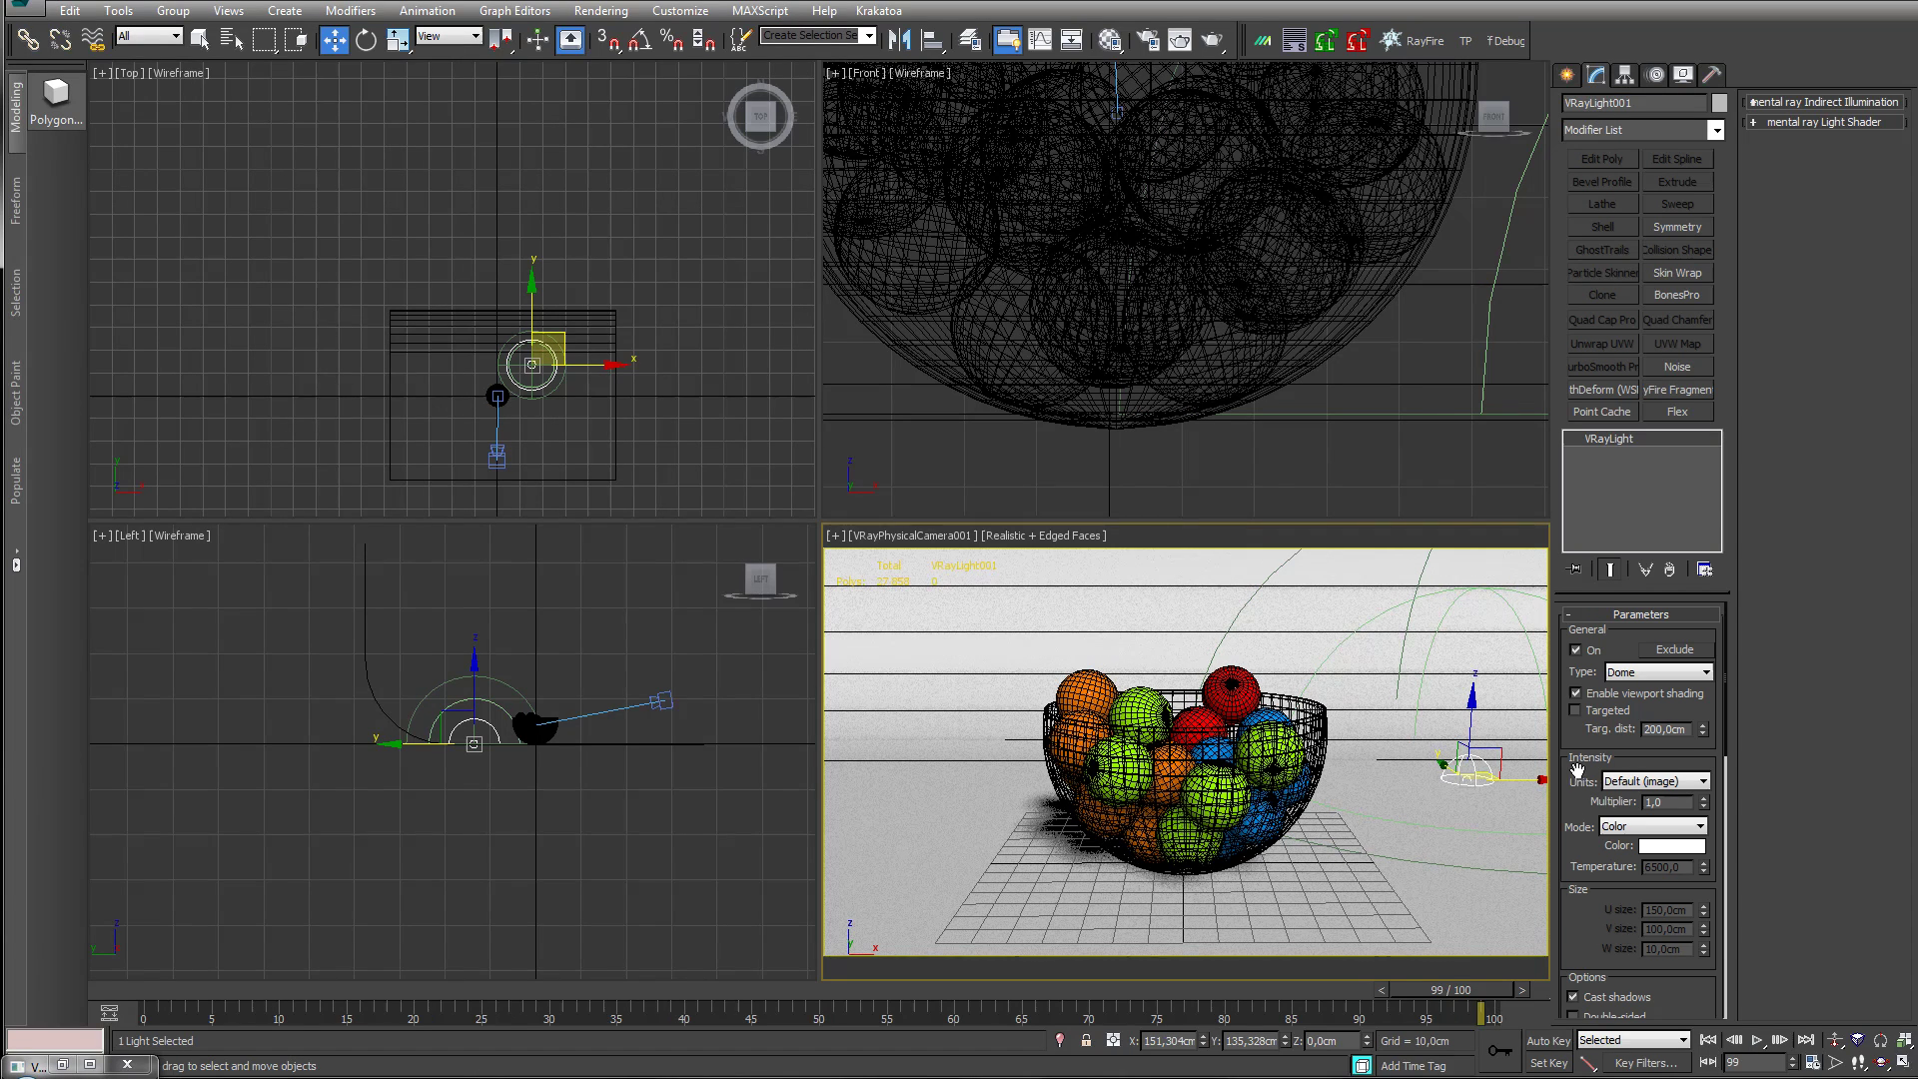
pyautogui.moveTo(1579, 767); pyautogui.dragTo(1567, 630)
pyautogui.doubleClick(1666, 687)
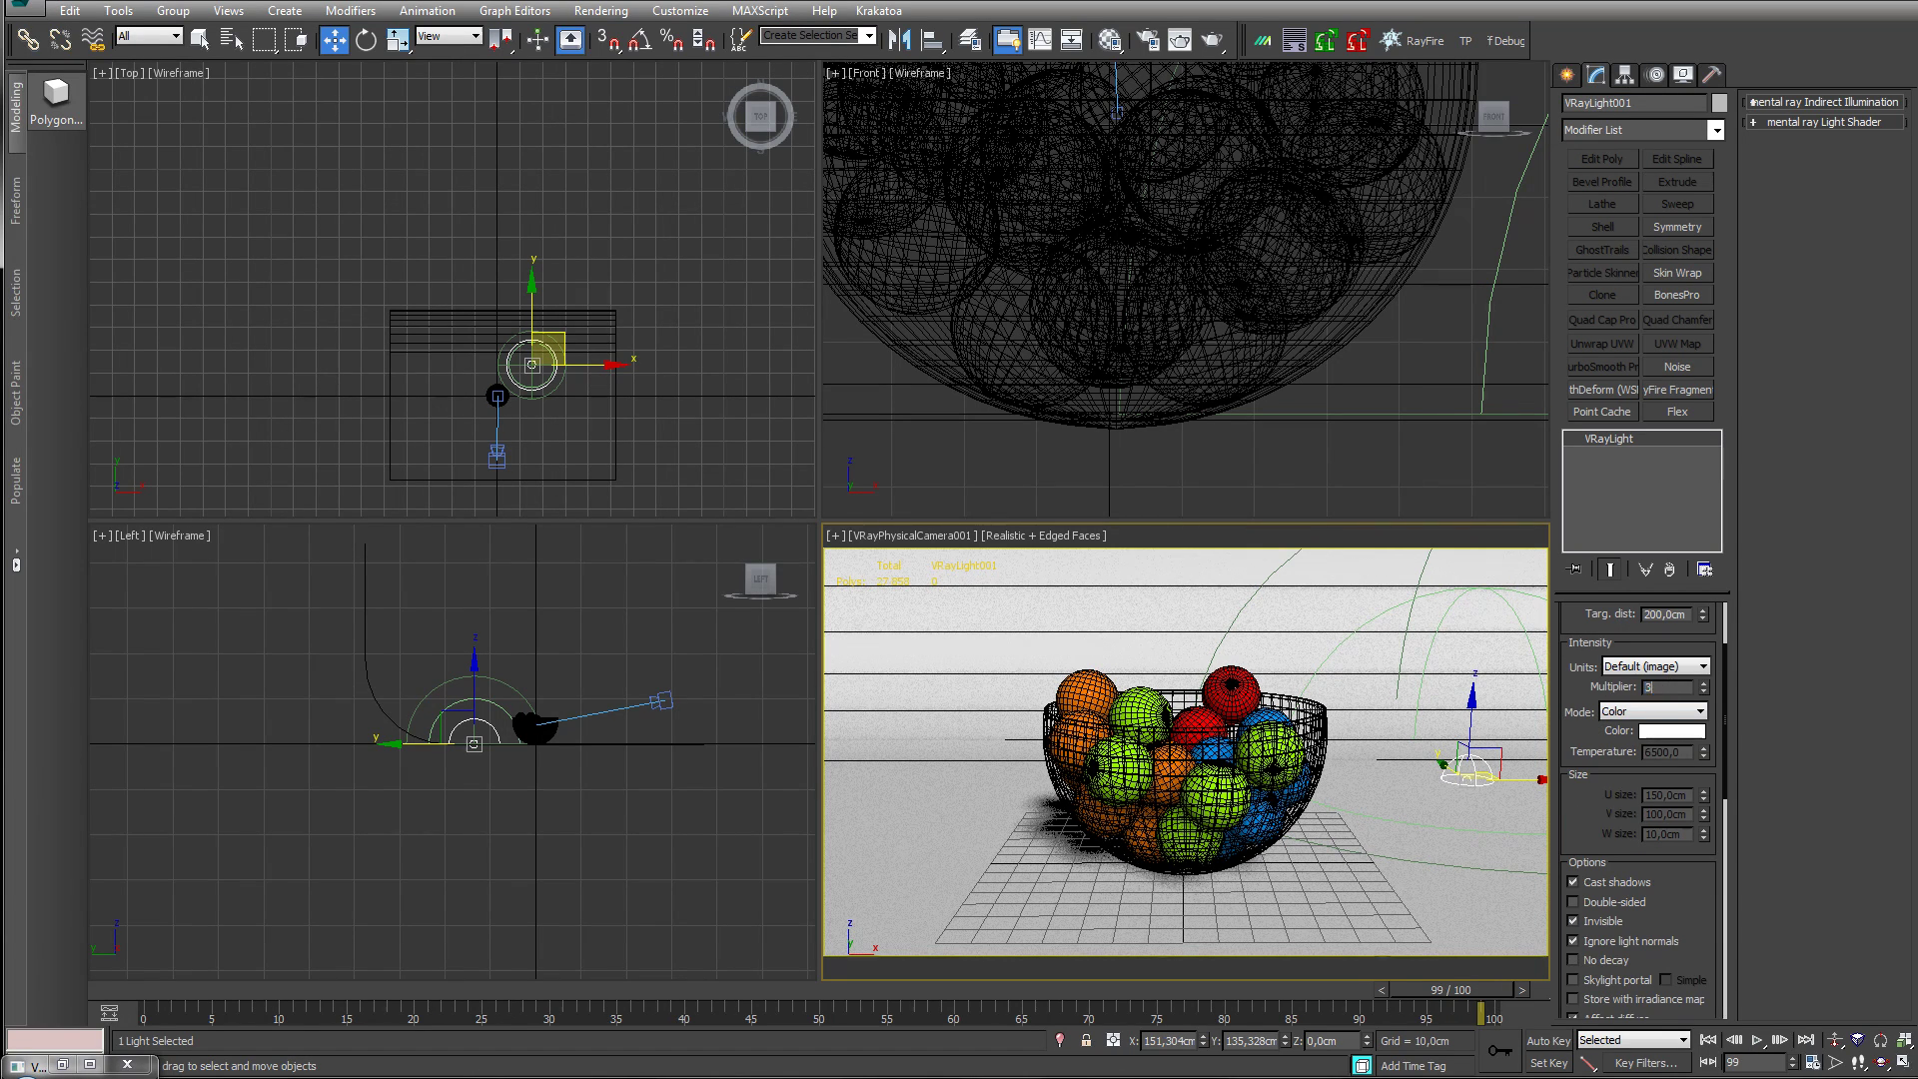
pyautogui.write('30')
pyautogui.press('Return')
pyautogui.moveTo(1566, 679); pyautogui.dragTo(1566, 782)
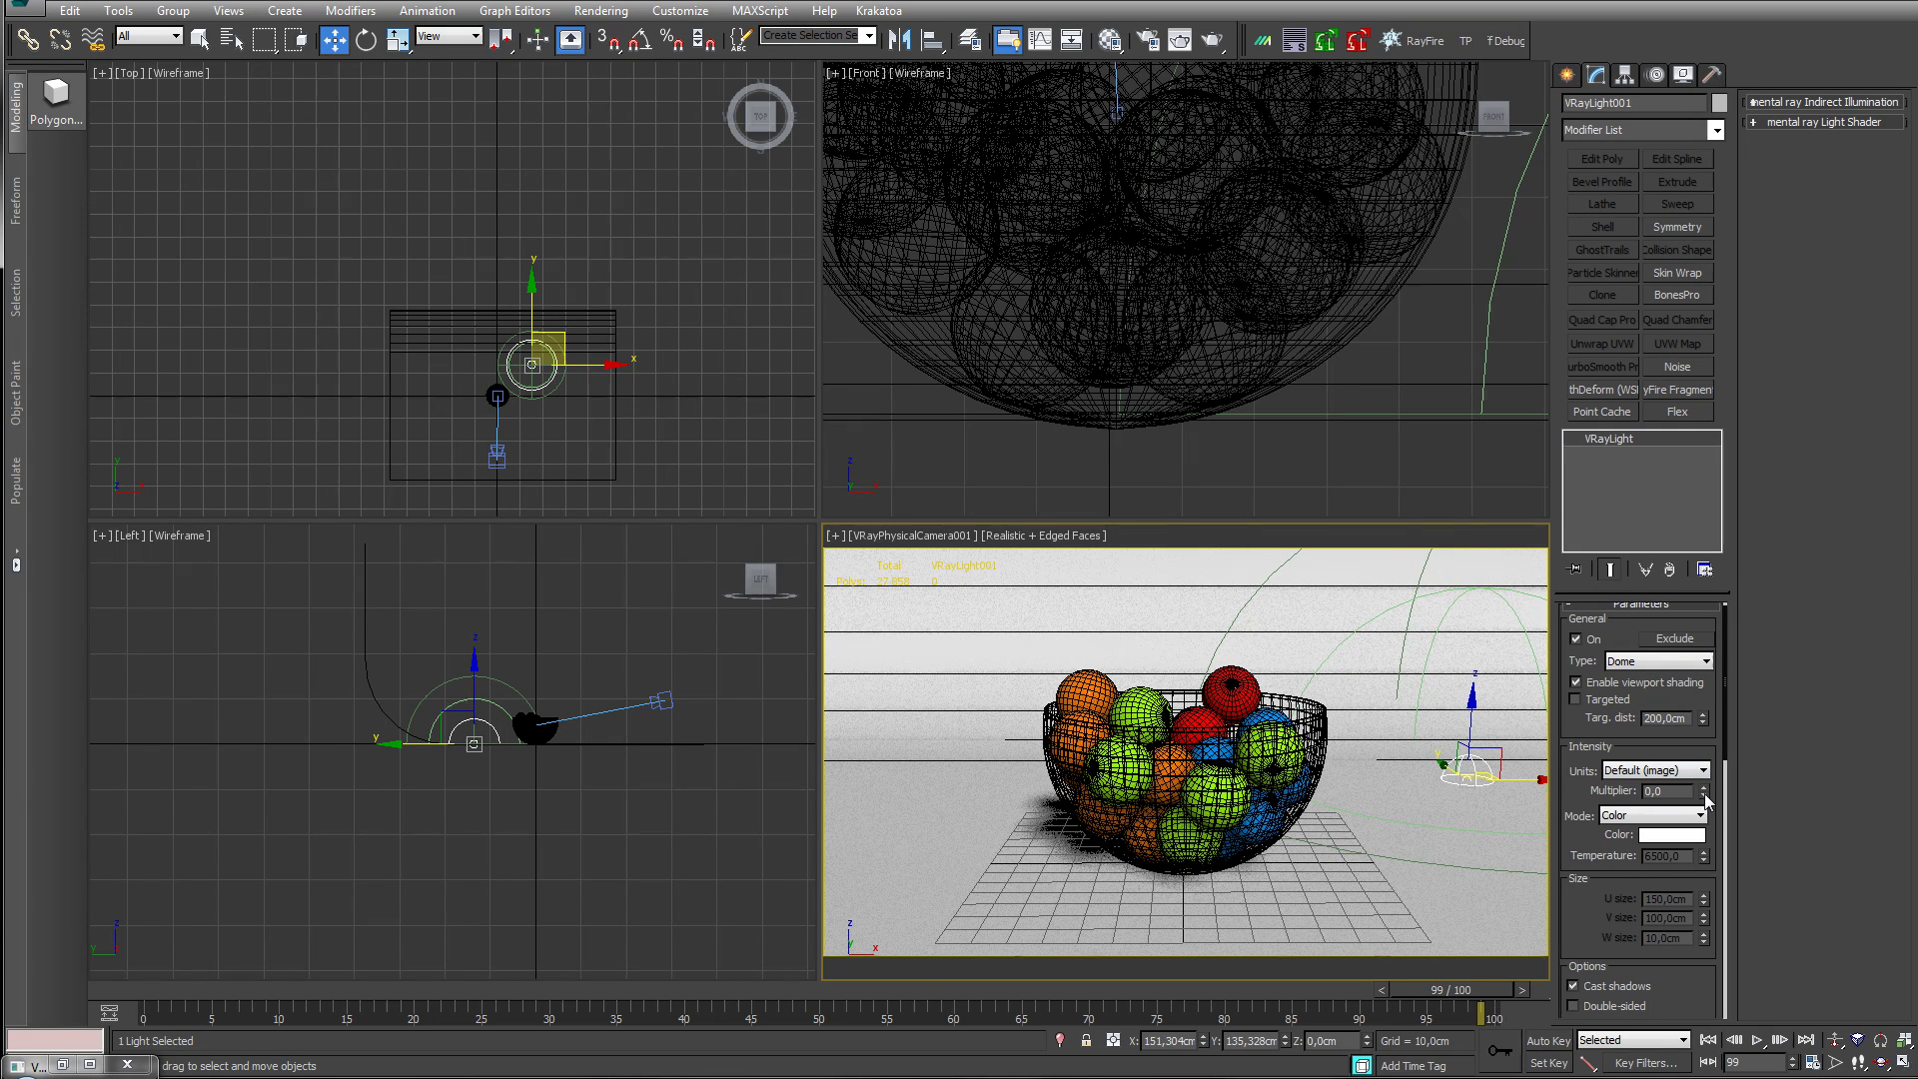
pyautogui.moveTo(1704, 794); pyautogui.dragTo(1708, 789)
# - Select the V-Ray camera, then reselect the dome light
pyautogui.click(663, 701)
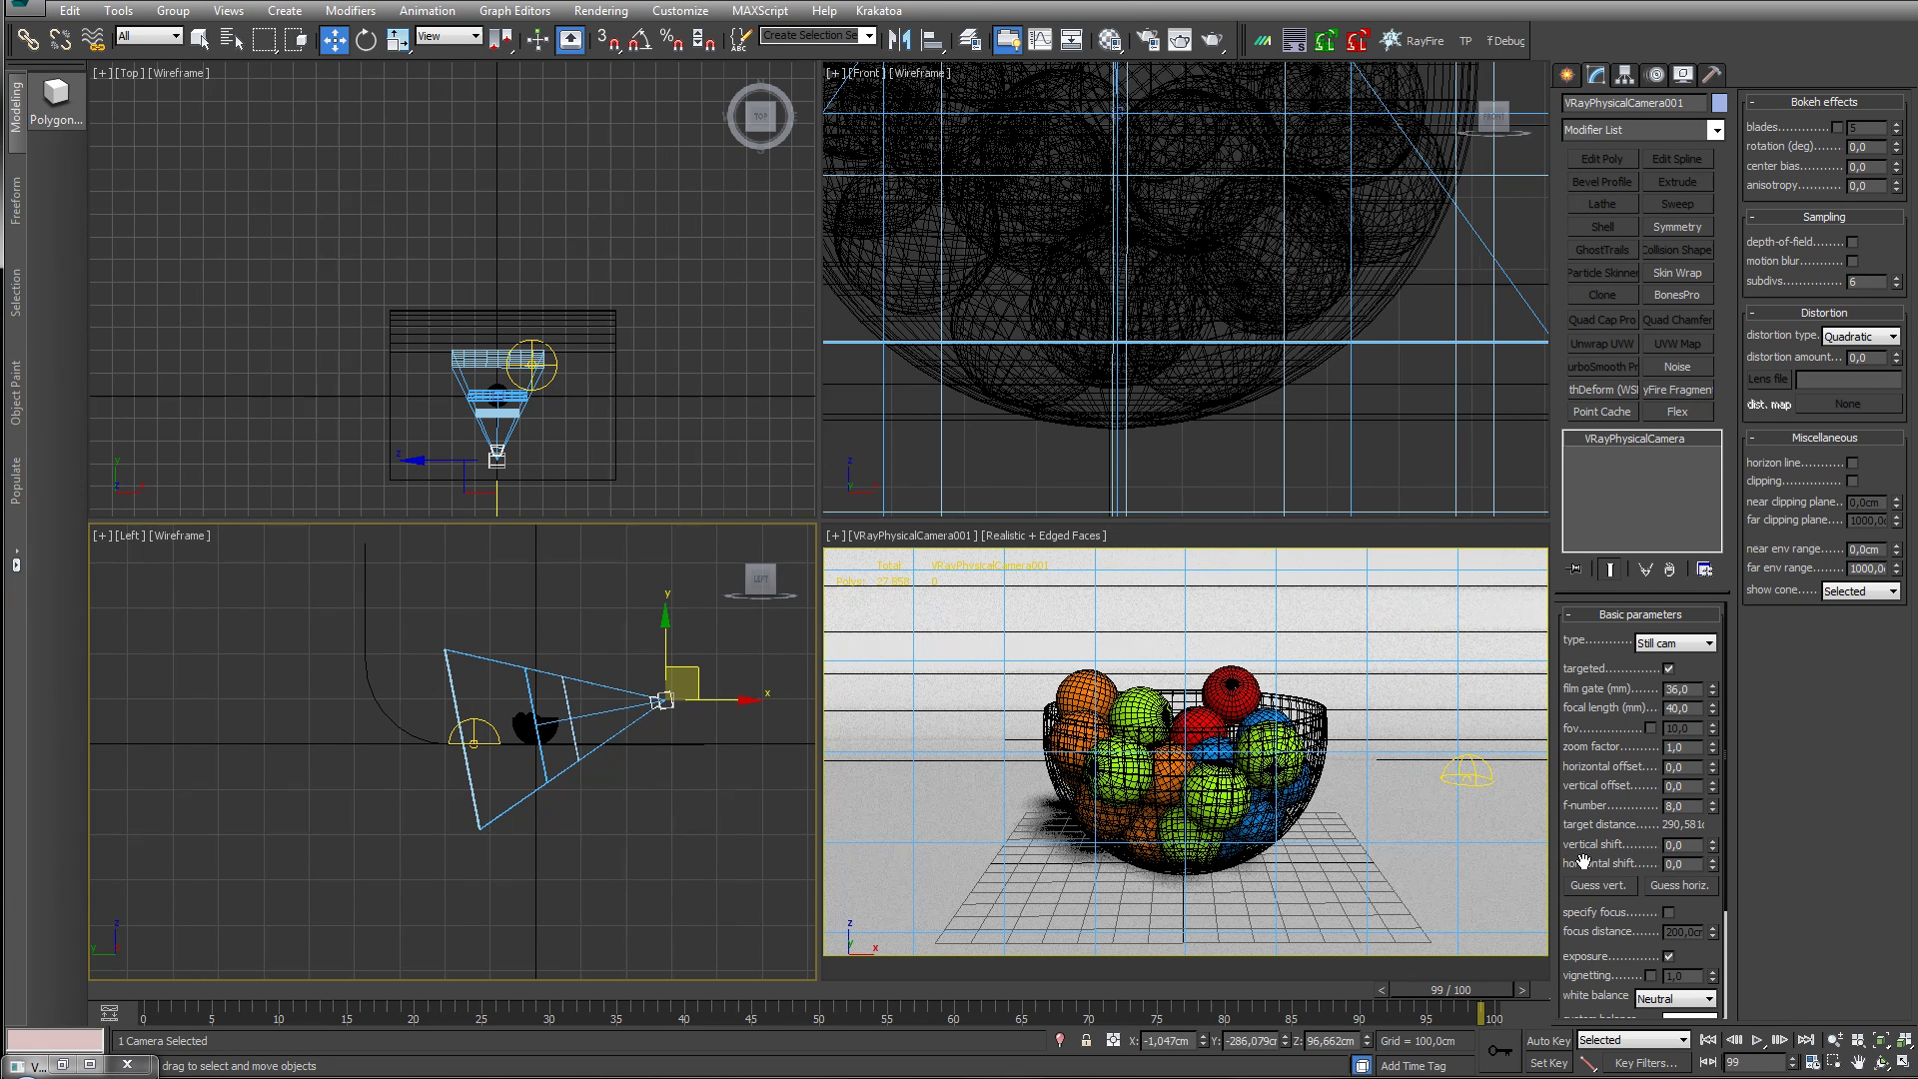
pyautogui.moveTo(1583, 861); pyautogui.dragTo(1584, 679)
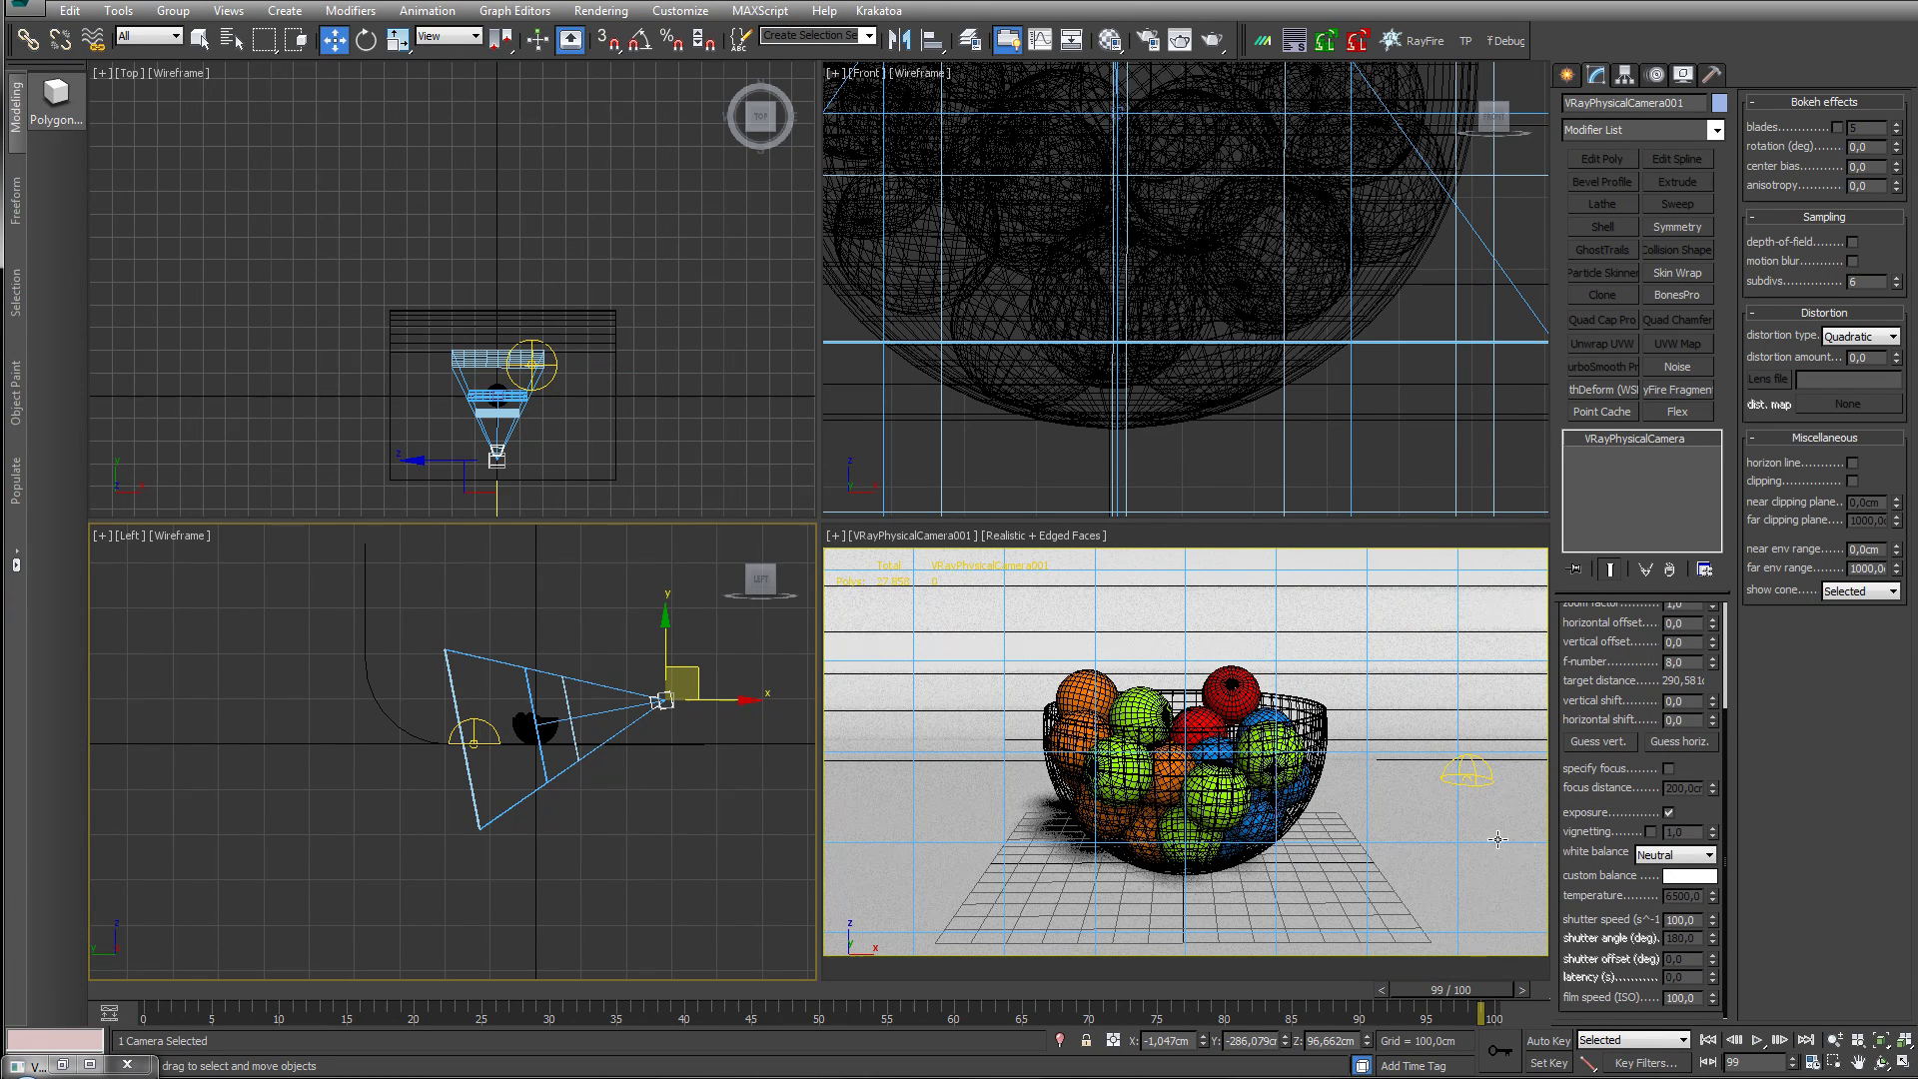
pyautogui.click(1471, 759)
pyautogui.moveTo(1568, 915)
pyautogui.mouseDown()
pyautogui.moveTo(1570, 770)
pyautogui.moveTo(1568, 915)
pyautogui.mouseUp()
pyautogui.scroll(-5, 1568, 915)
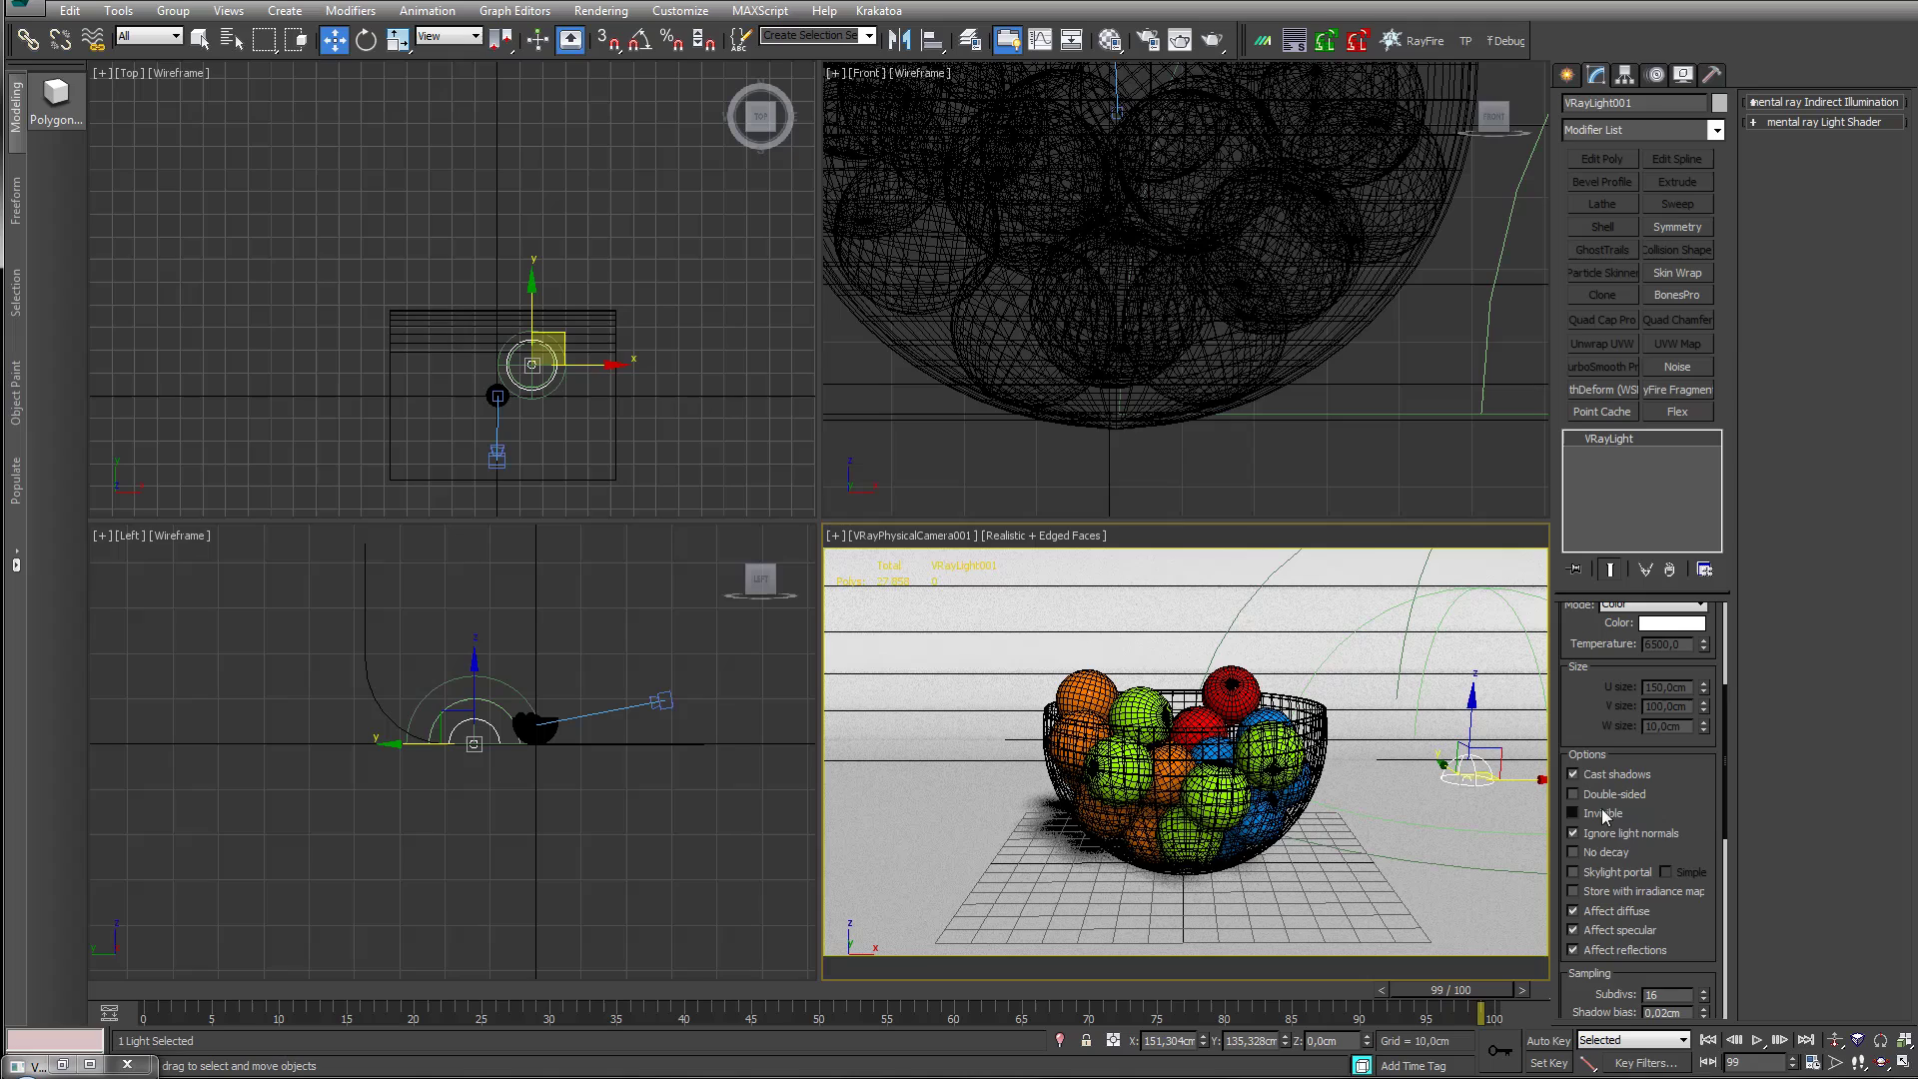
pyautogui.scroll(-2, 1689, 800)
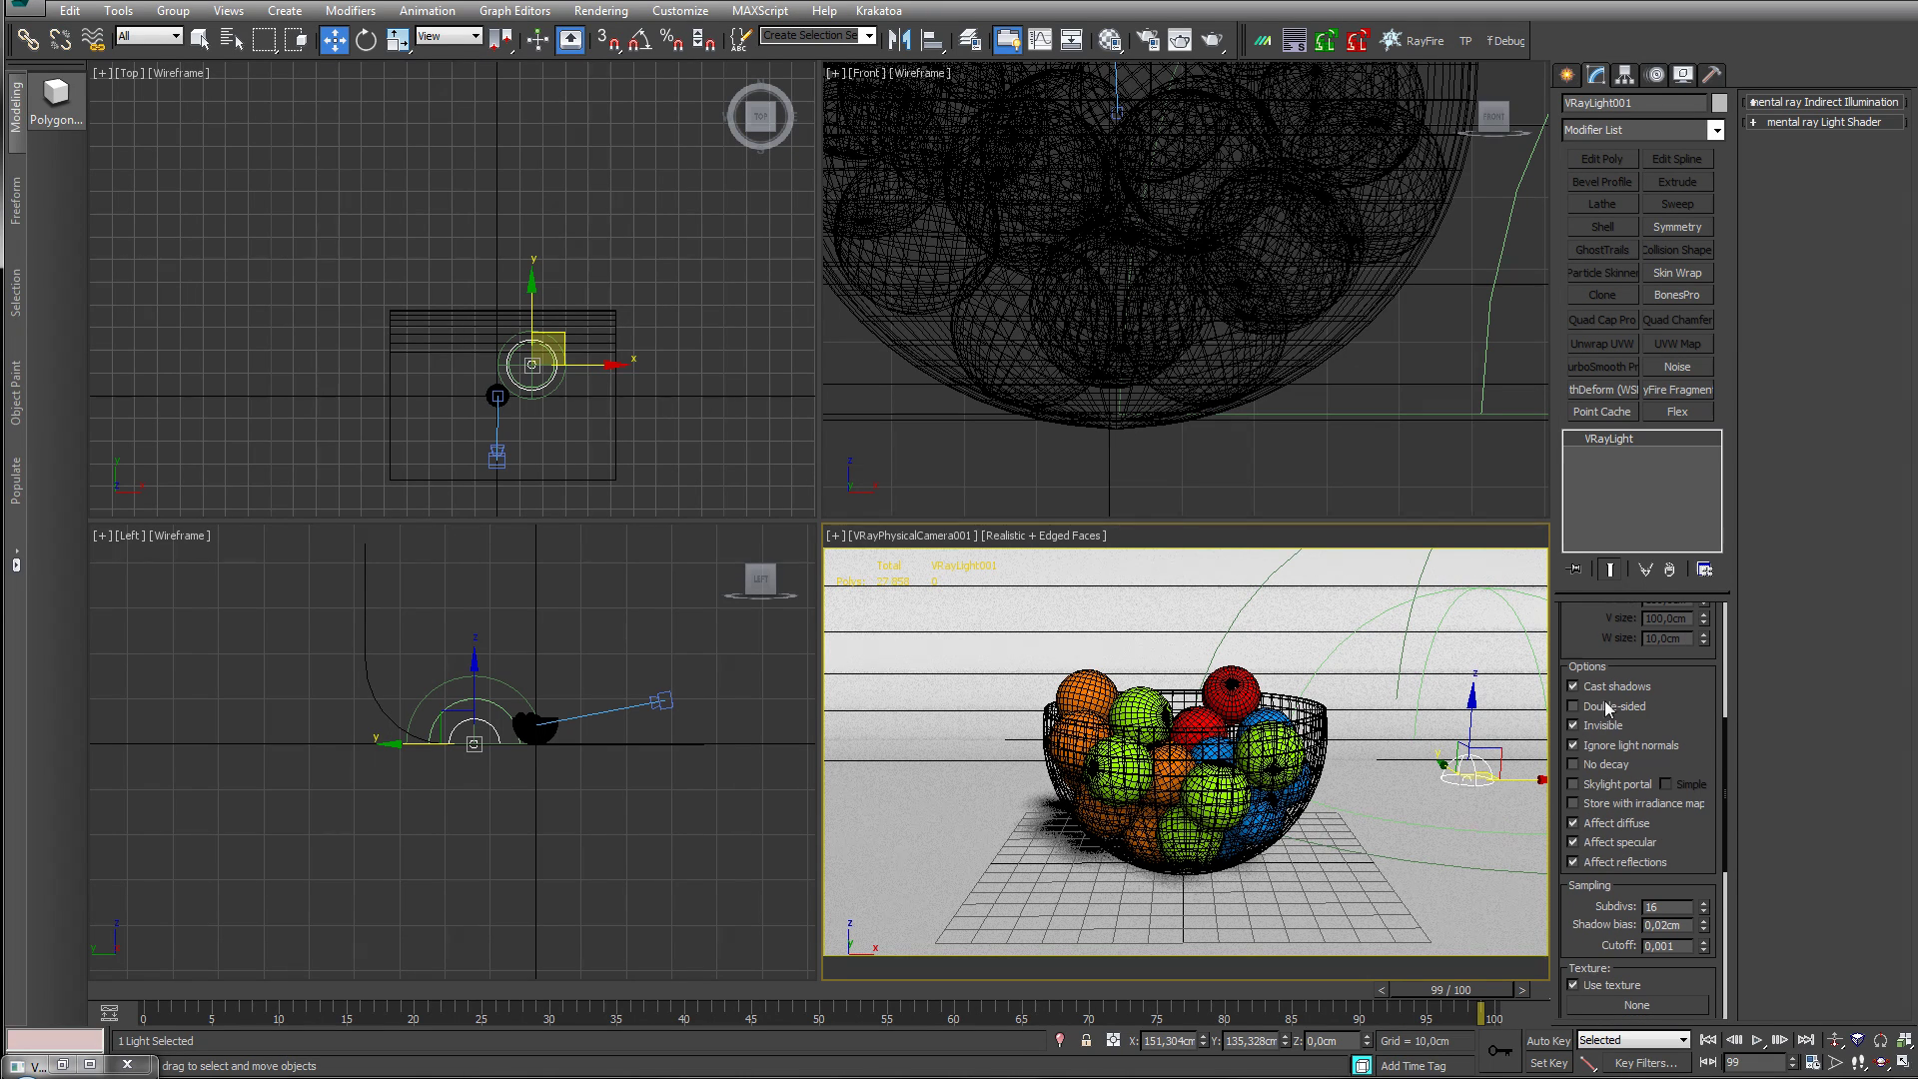
pyautogui.scroll(-1, 1679, 756)
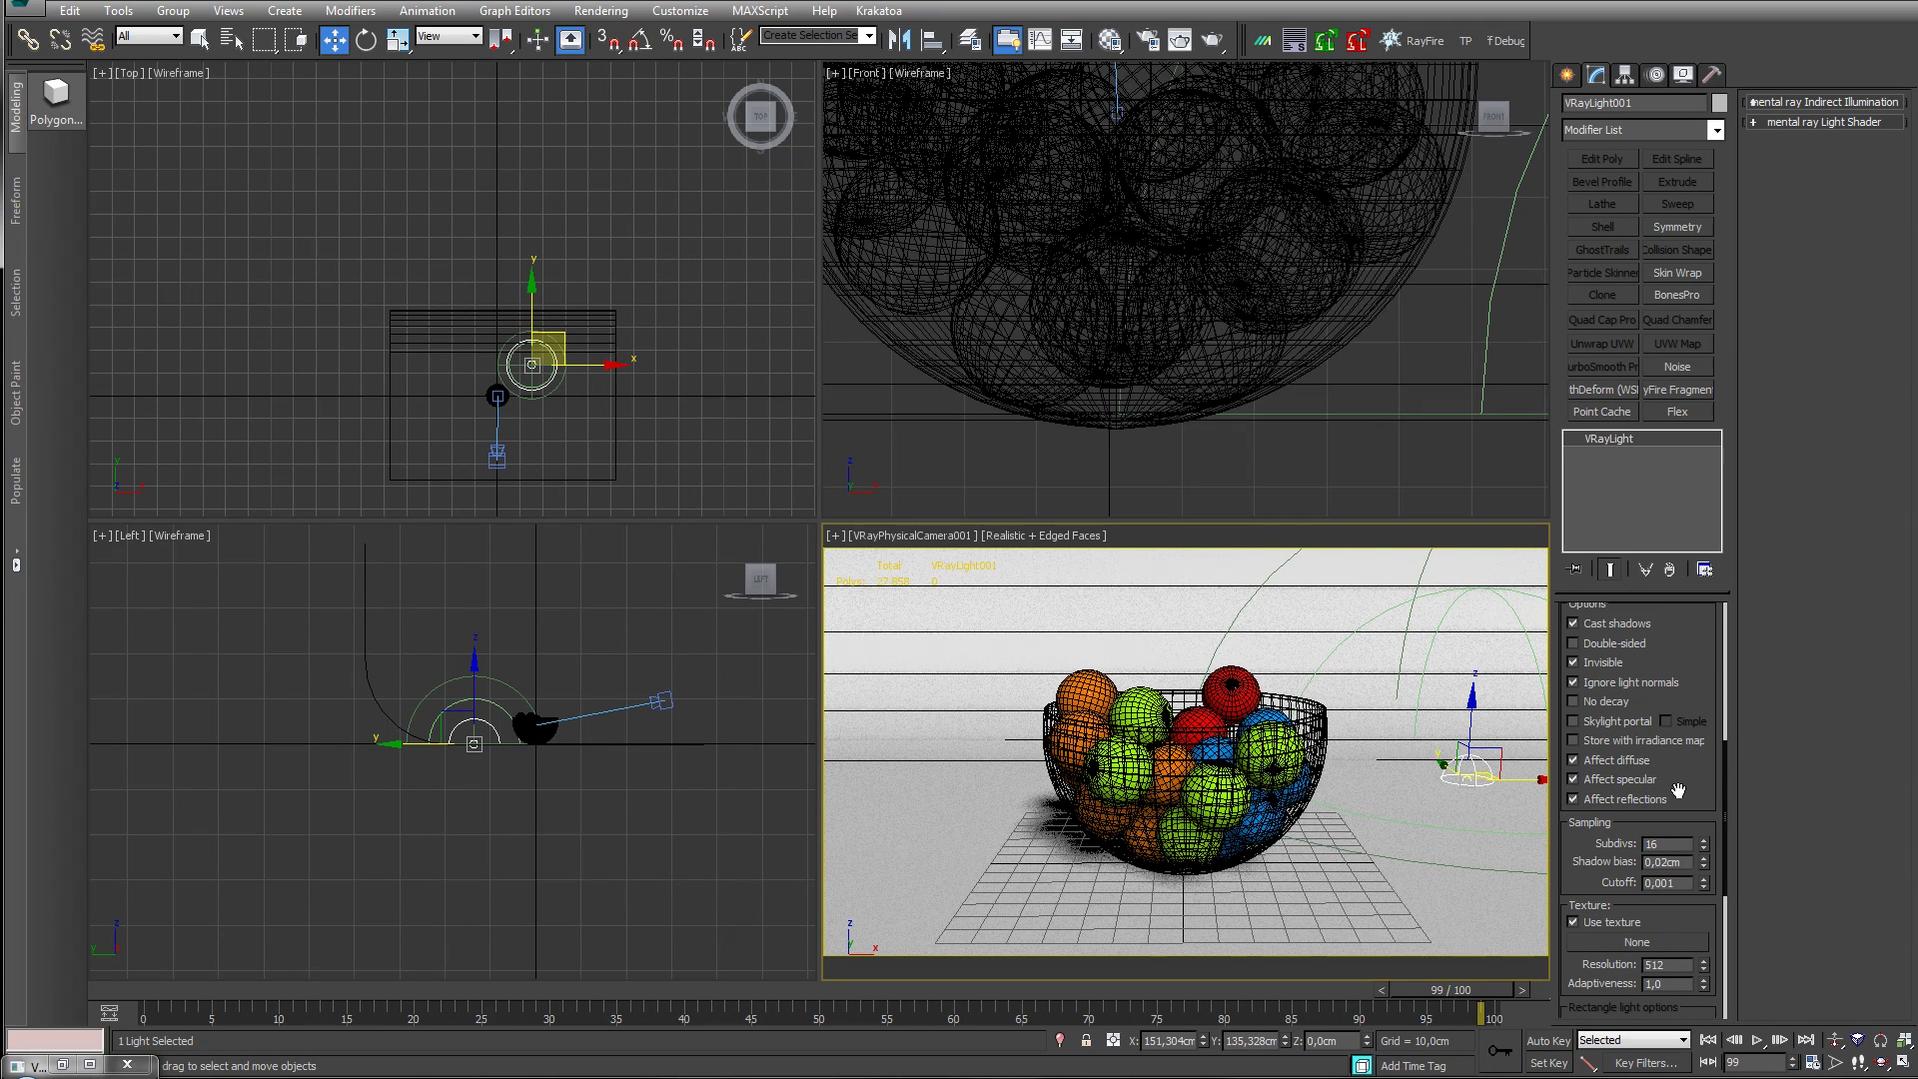
pyautogui.moveTo(1703, 787); pyautogui.dragTo(1698, 643)
pyautogui.doubleClick(1664, 699)
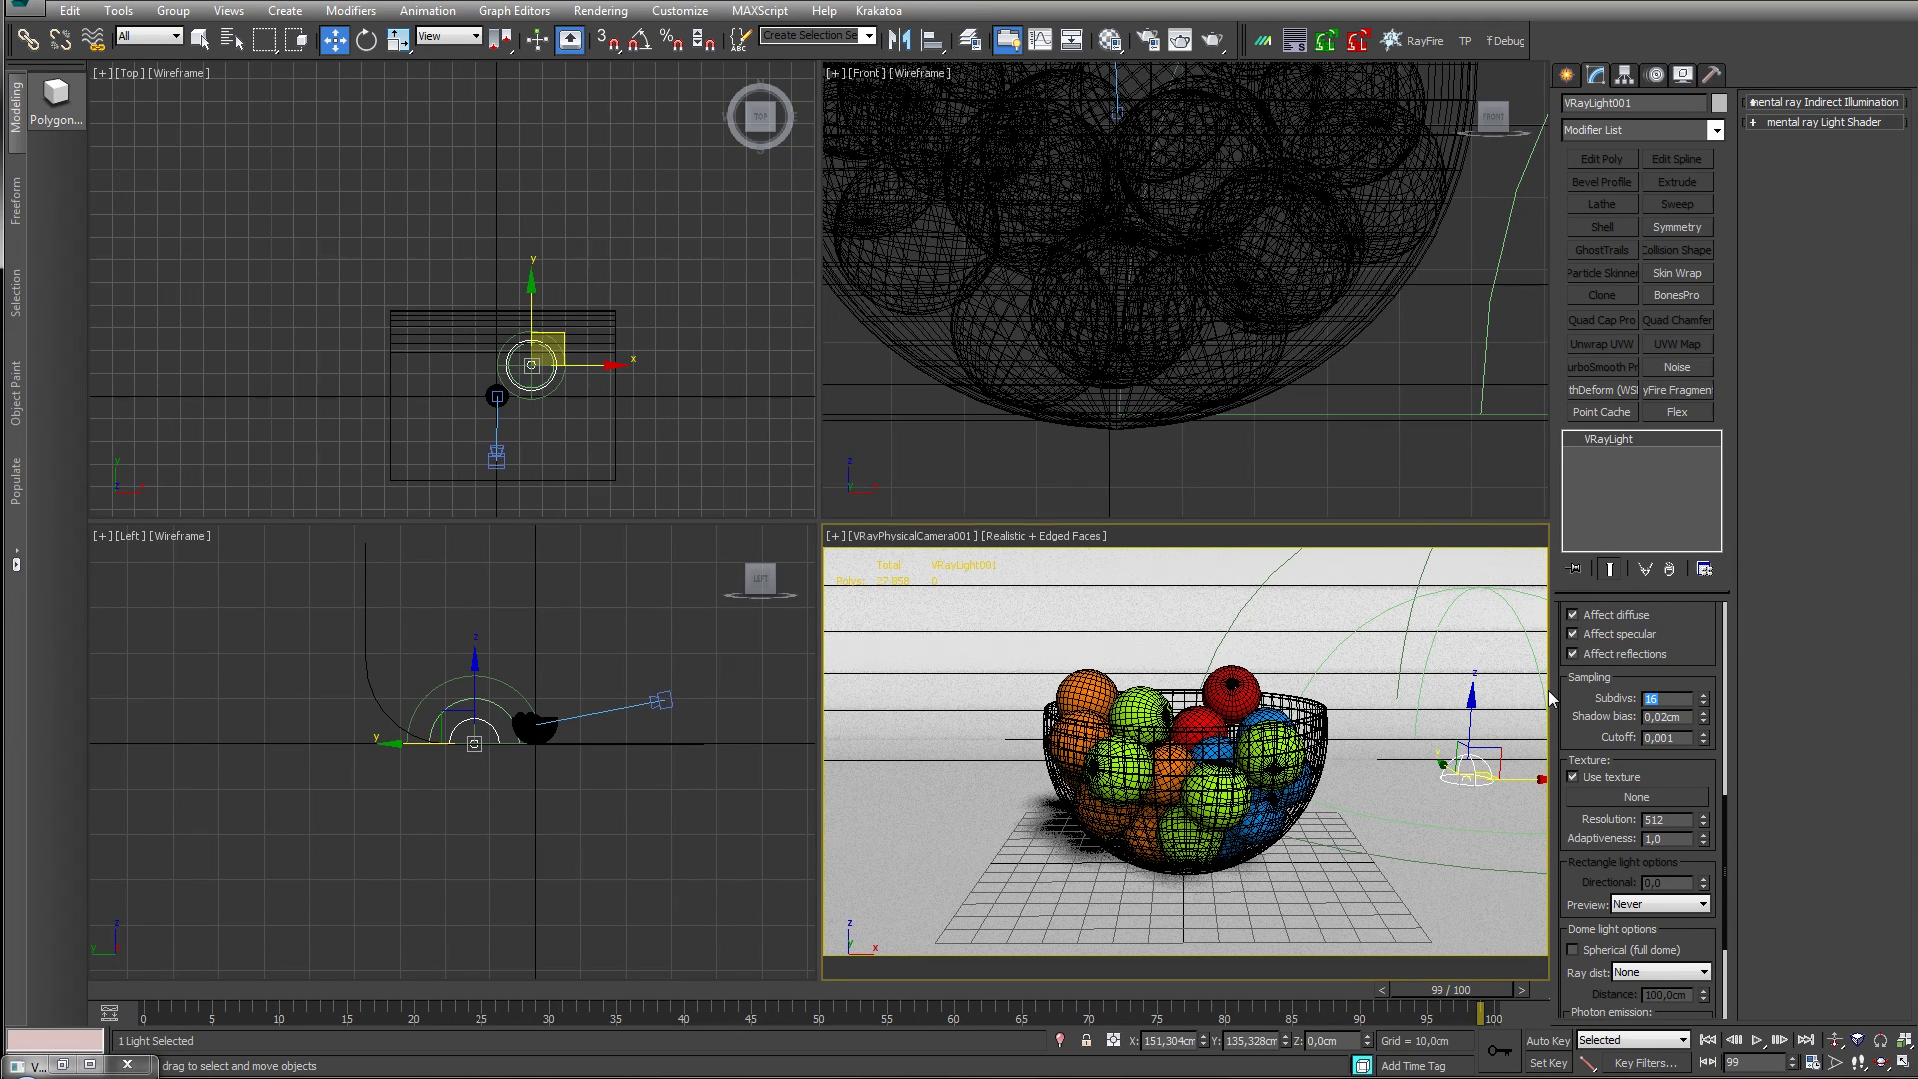
pyautogui.write('8')
pyautogui.write('16')
pyautogui.press('Return')
# - Turn off Spherical (full dome) in the Dome light options, checking the ray distance choices along the way
pyautogui.moveTo(1686, 680); pyautogui.dragTo(1666, 537)
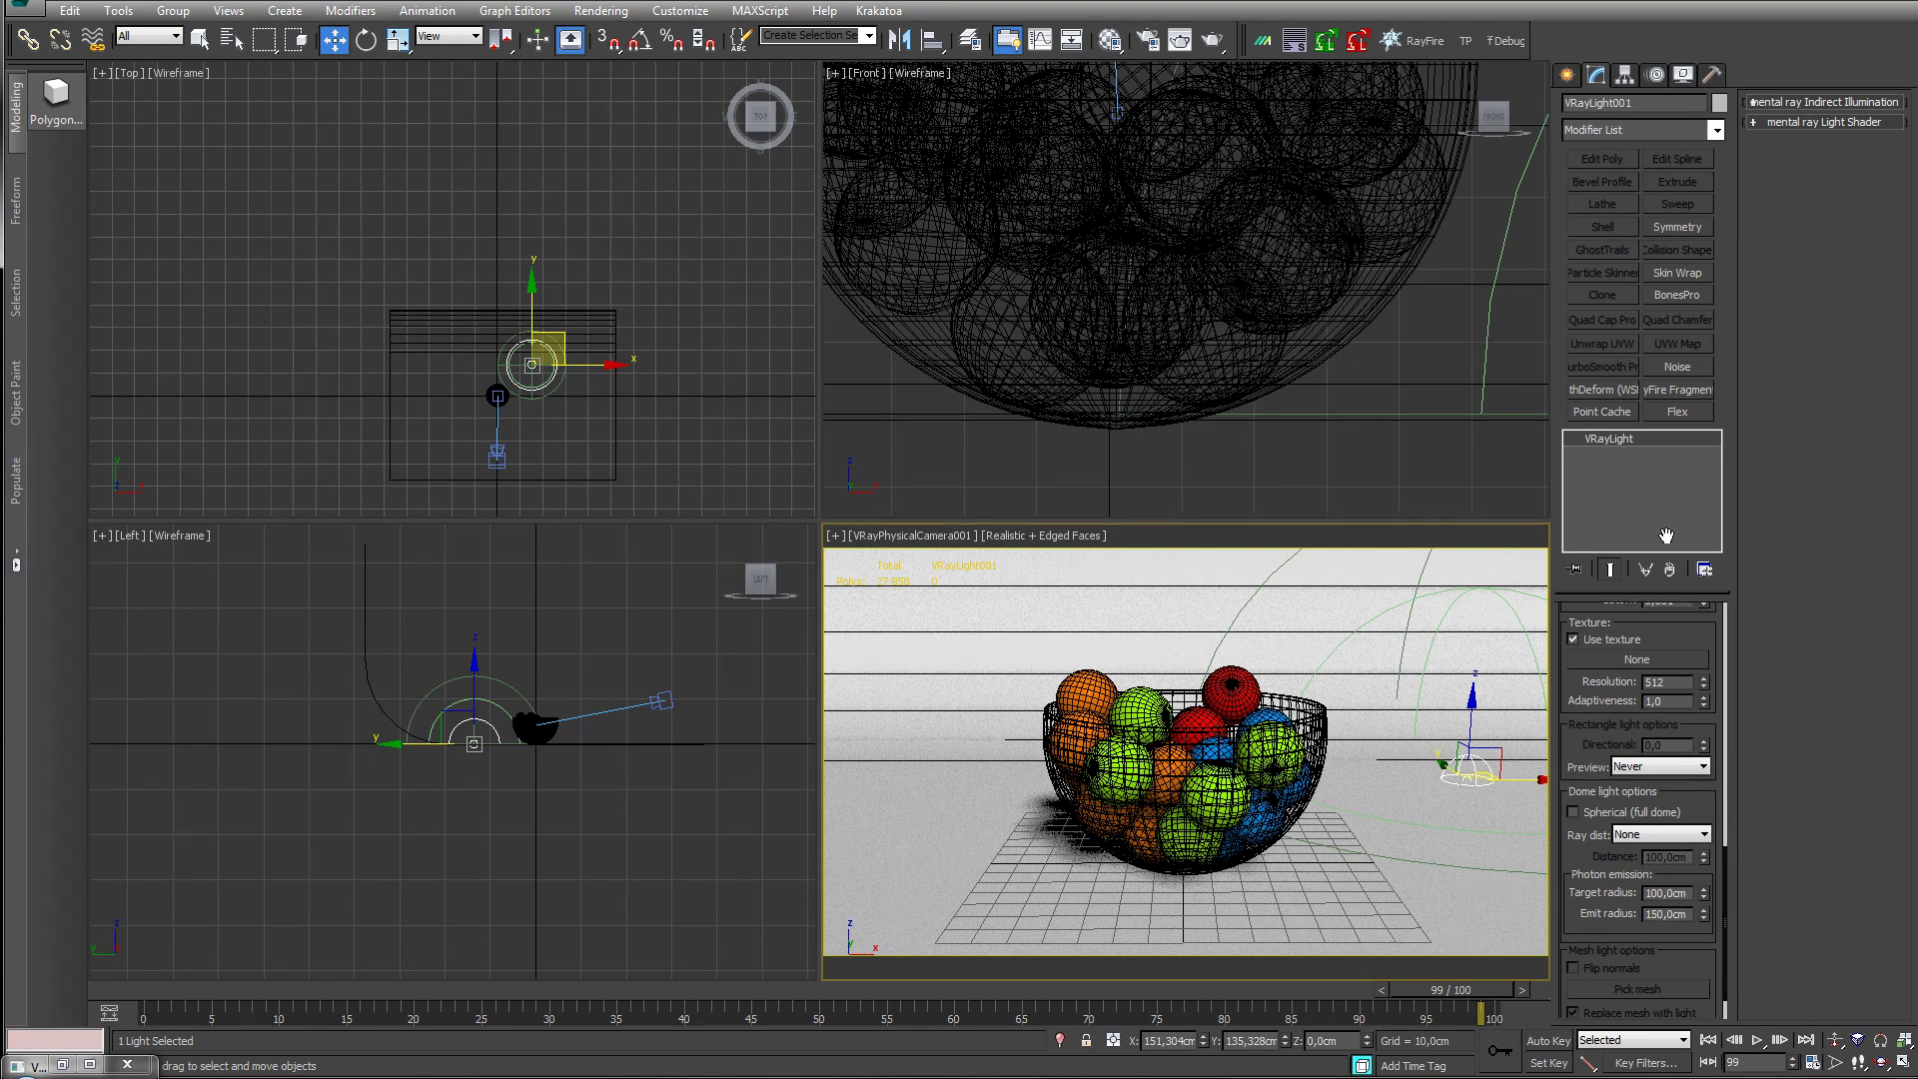
pyautogui.moveTo(1571, 737); pyautogui.dragTo(1589, 649)
pyautogui.click(1591, 776)
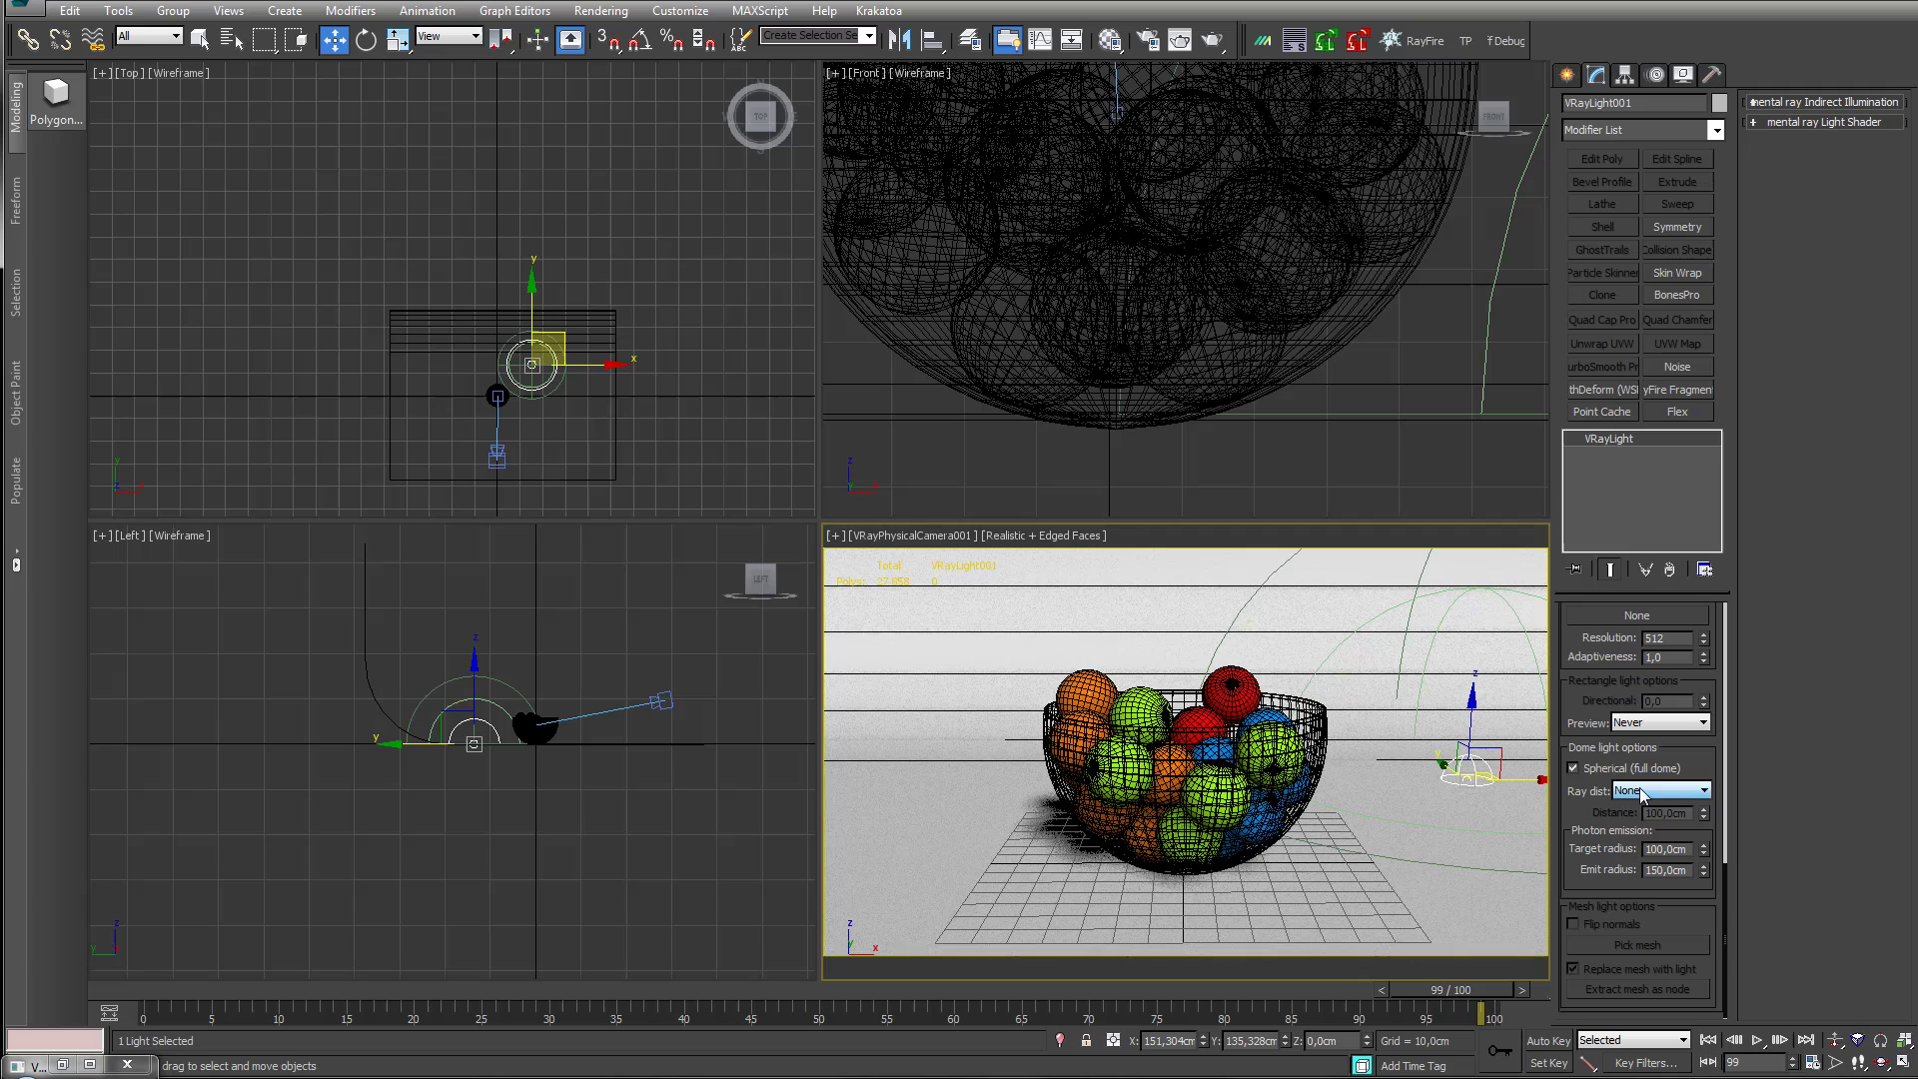
pyautogui.click(1587, 770)
pyautogui.moveTo(1574, 619); pyautogui.dragTo(1587, 848)
pyautogui.scroll(5, 1587, 847)
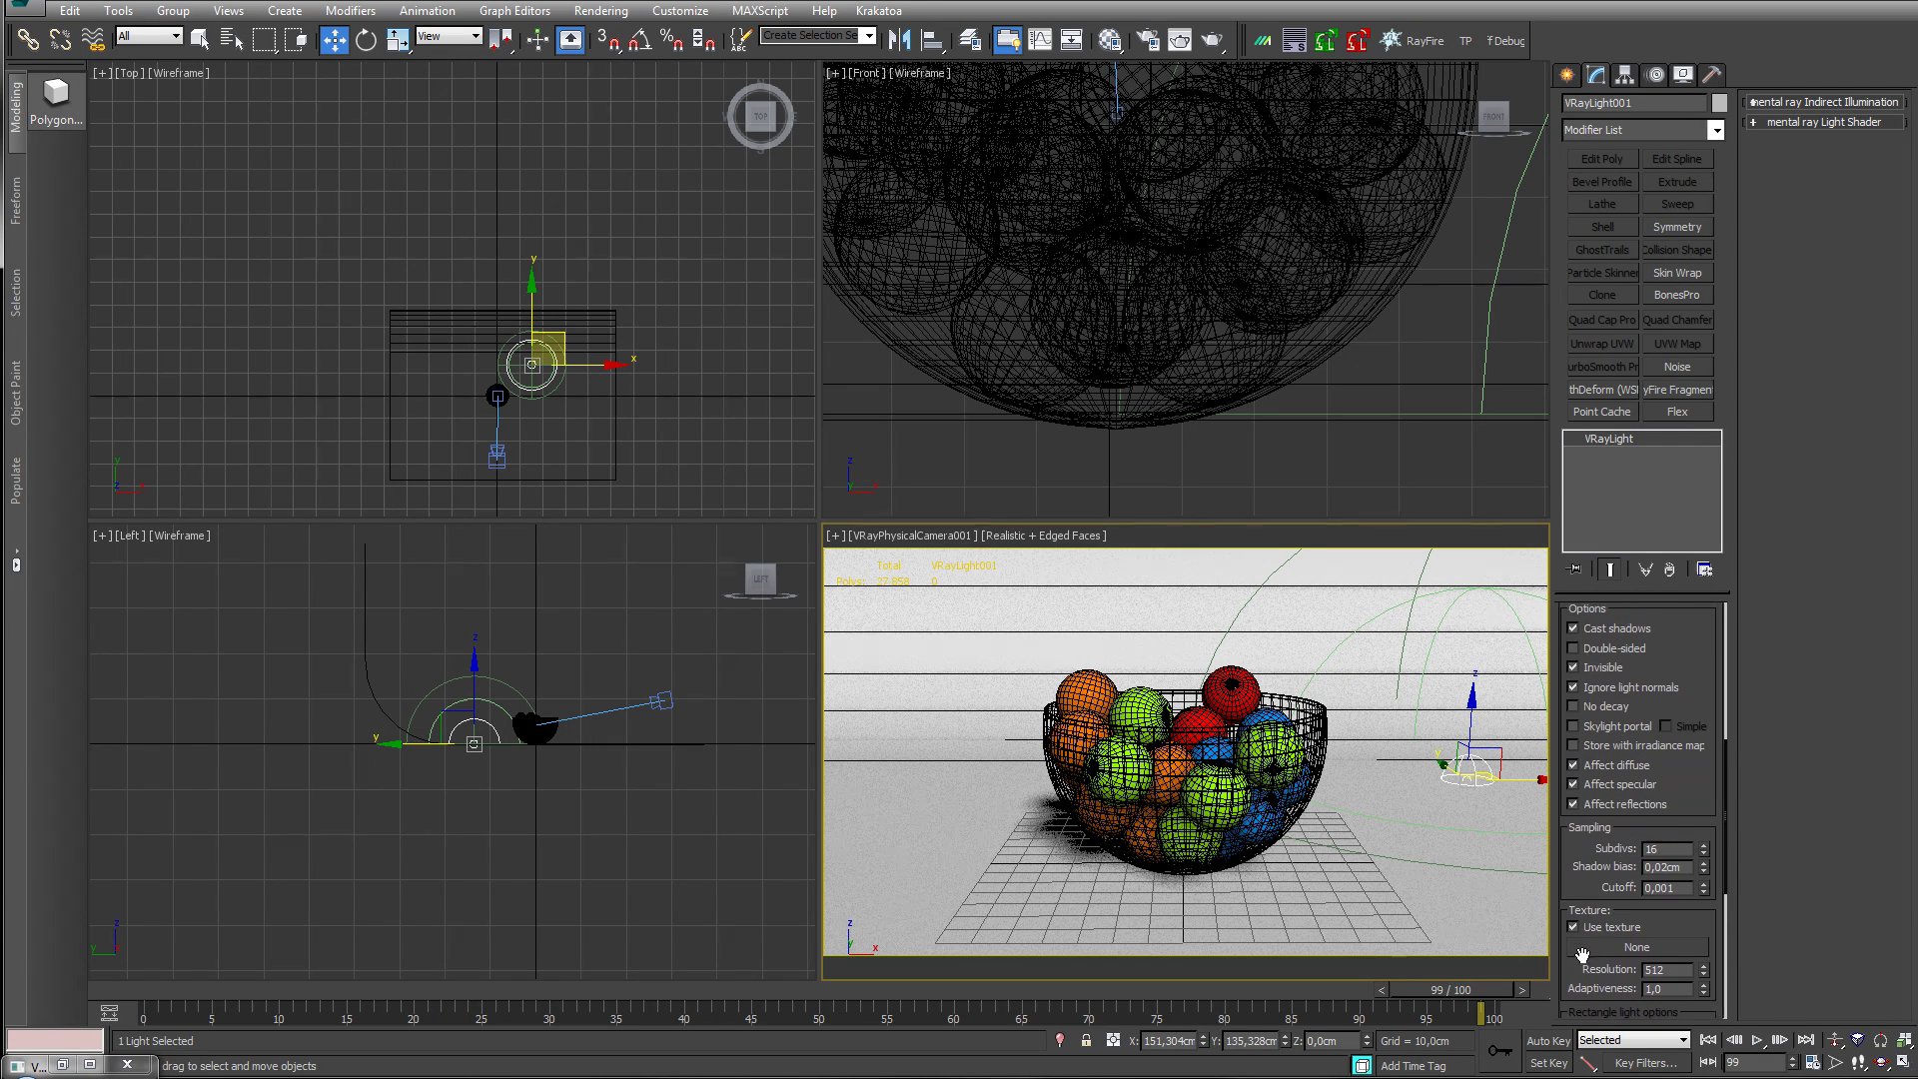
pyautogui.moveTo(1682, 709); pyautogui.dragTo(1688, 895)
pyautogui.scroll(-14, 1687, 895)
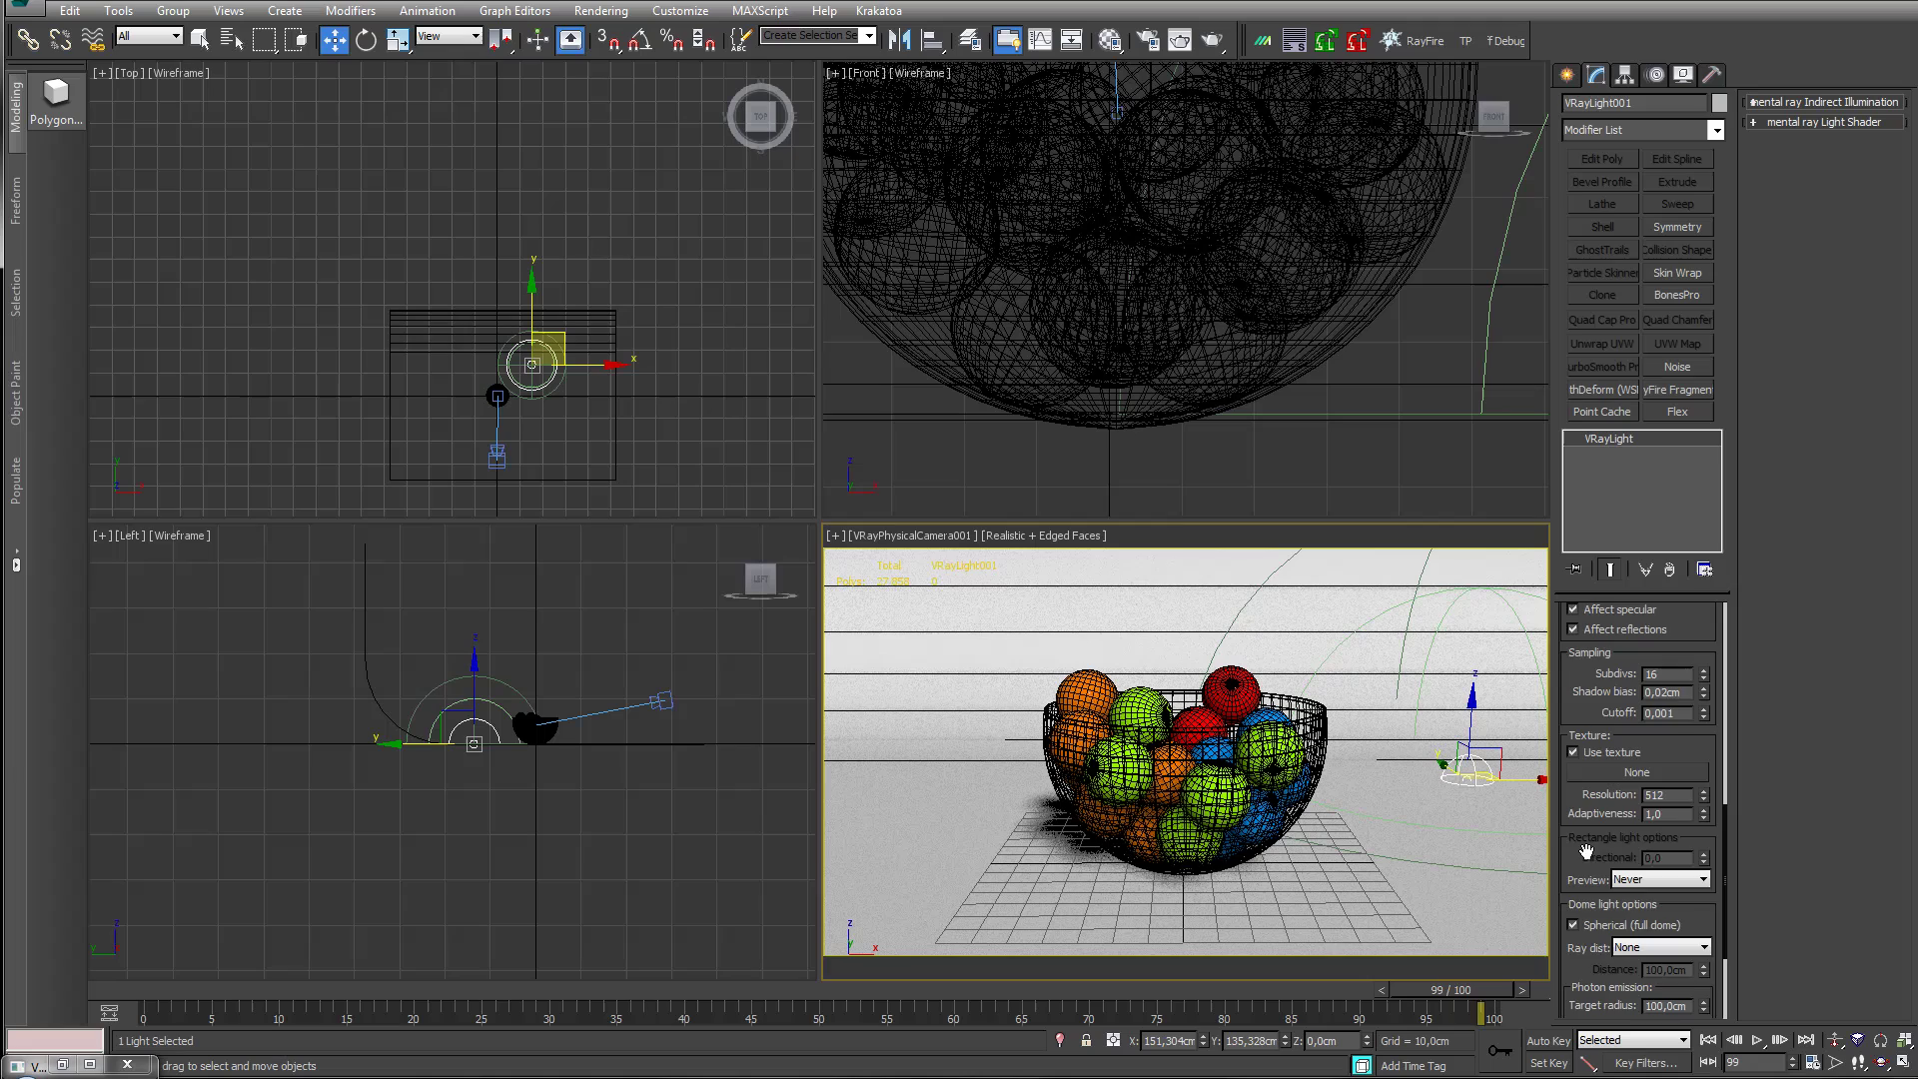
pyautogui.scroll(-5, 1587, 849)
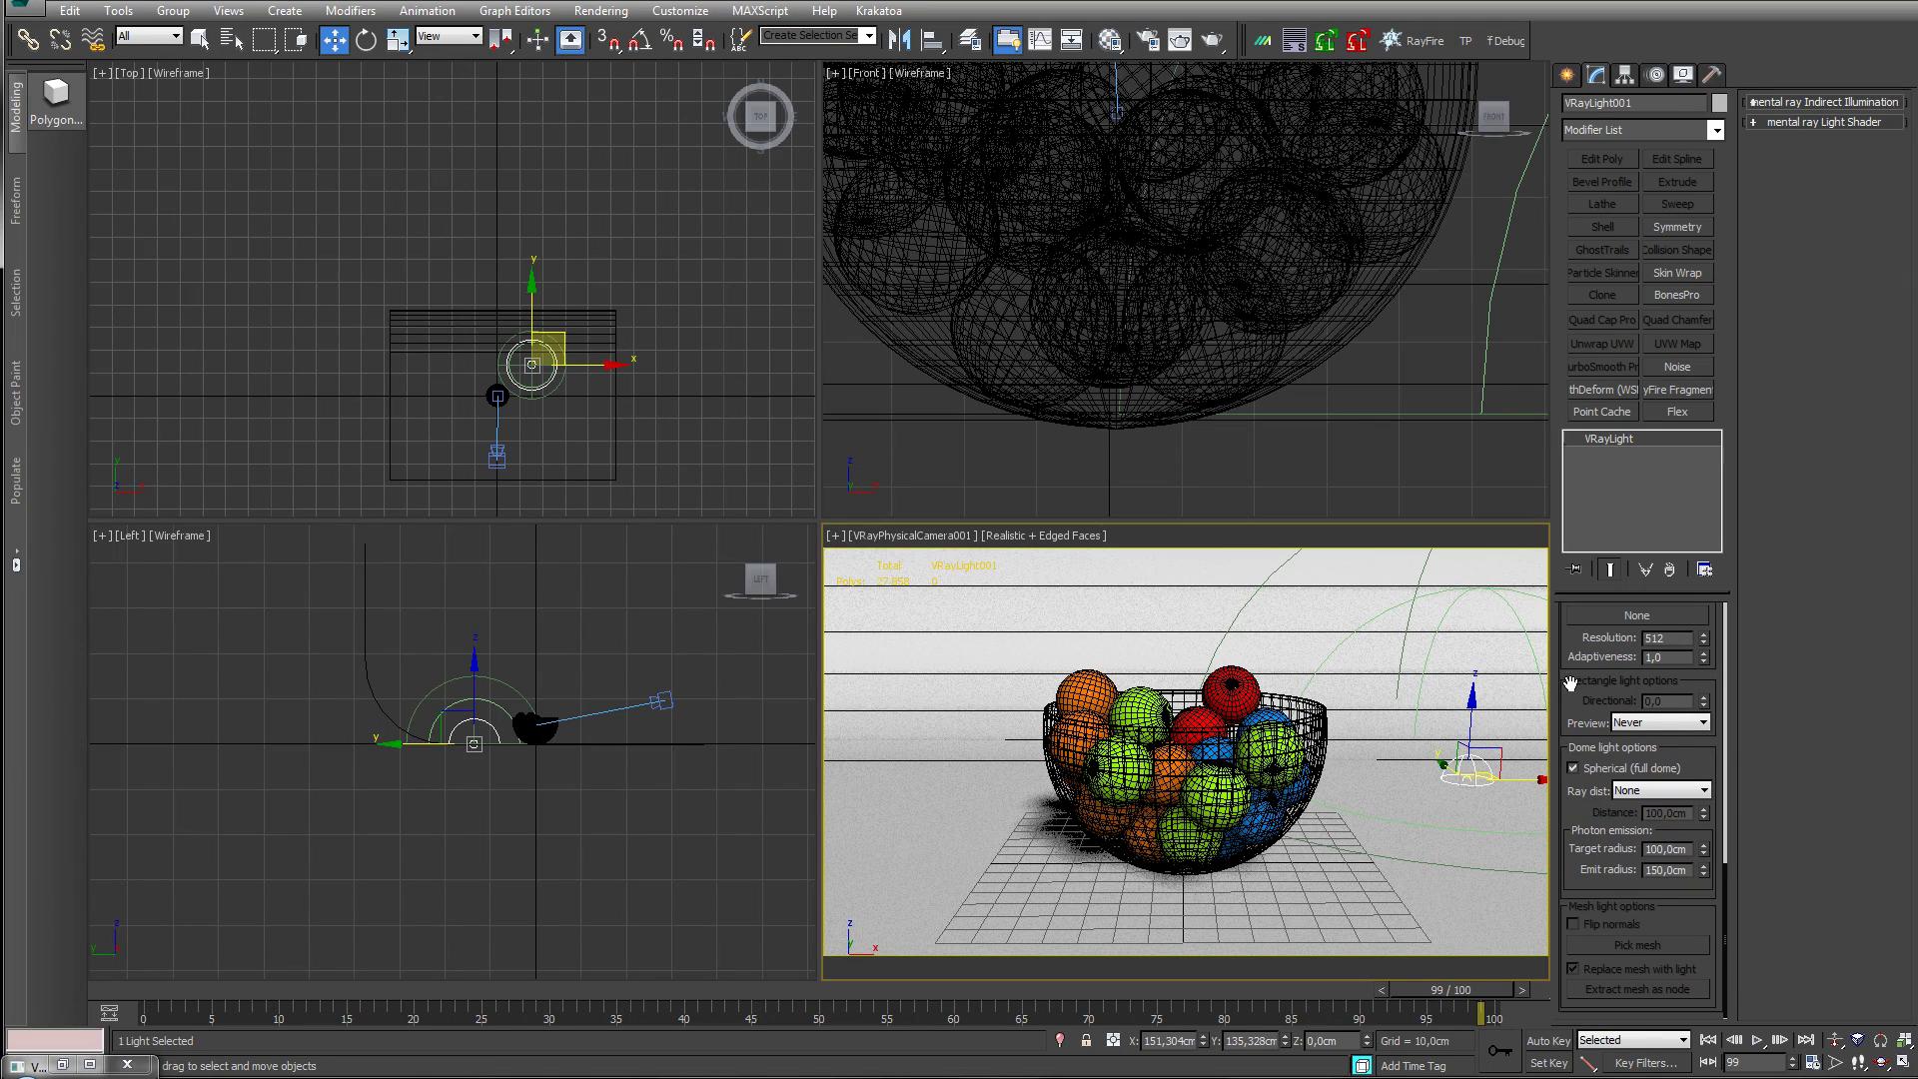
pyautogui.click(1663, 792)
pyautogui.click(1658, 791)
pyautogui.click(1577, 771)
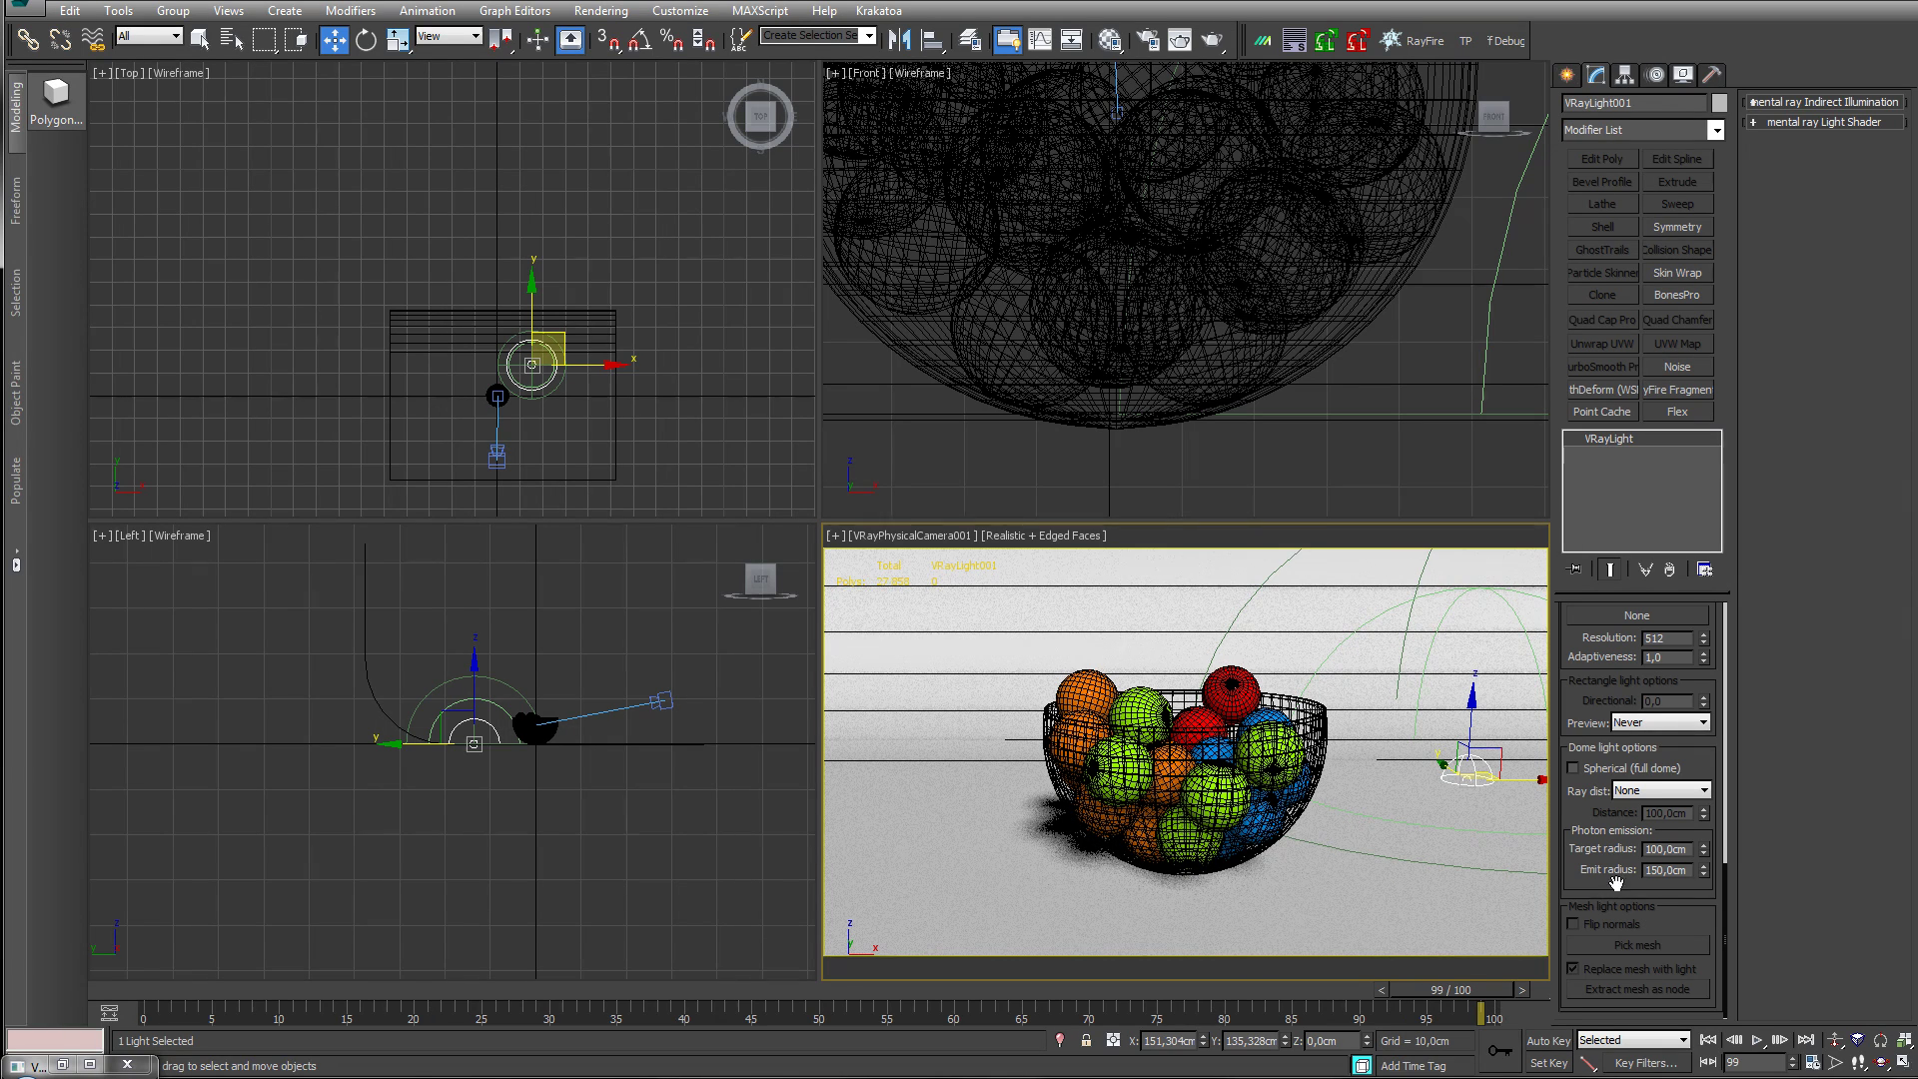
# - Assign a VRayHDRI map to the dome light's texture and instance it into a Material Editor slot
pyautogui.scroll(5, 1580, 820)
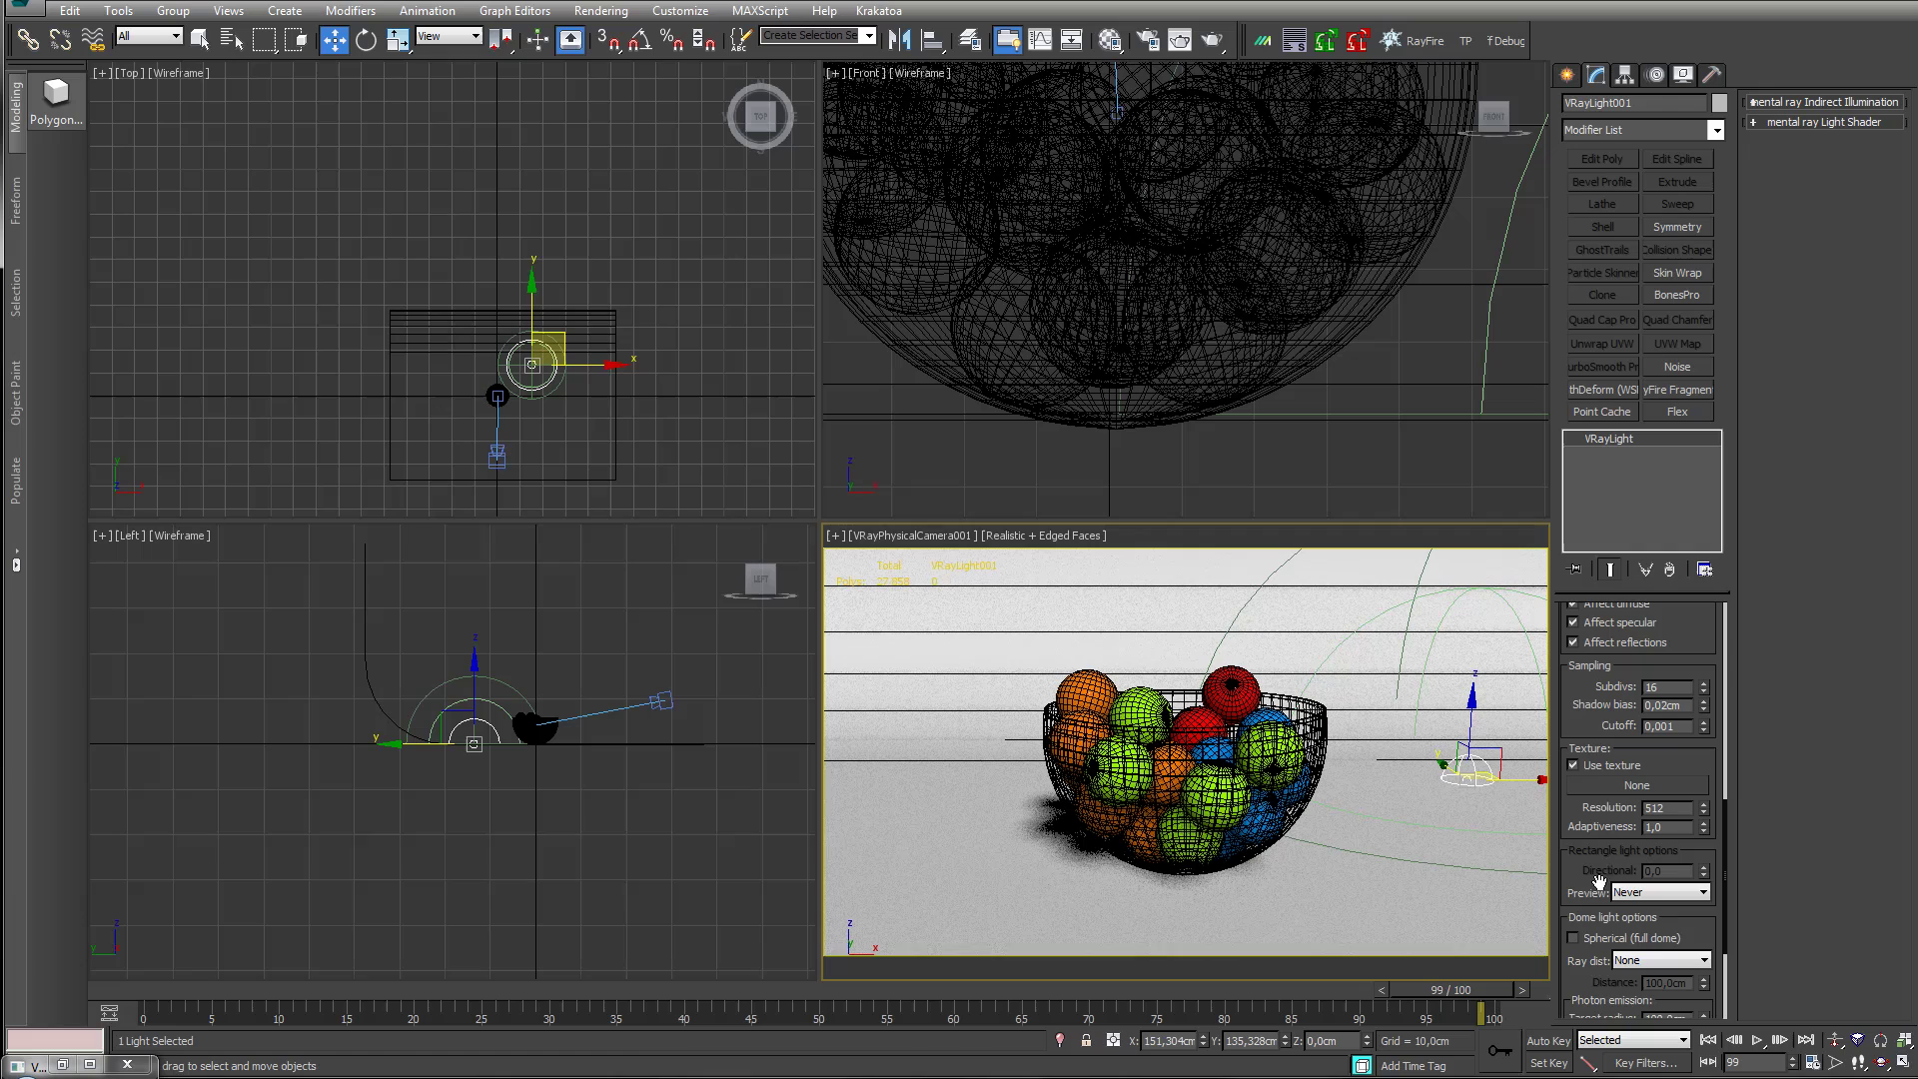
pyautogui.click(1110, 40)
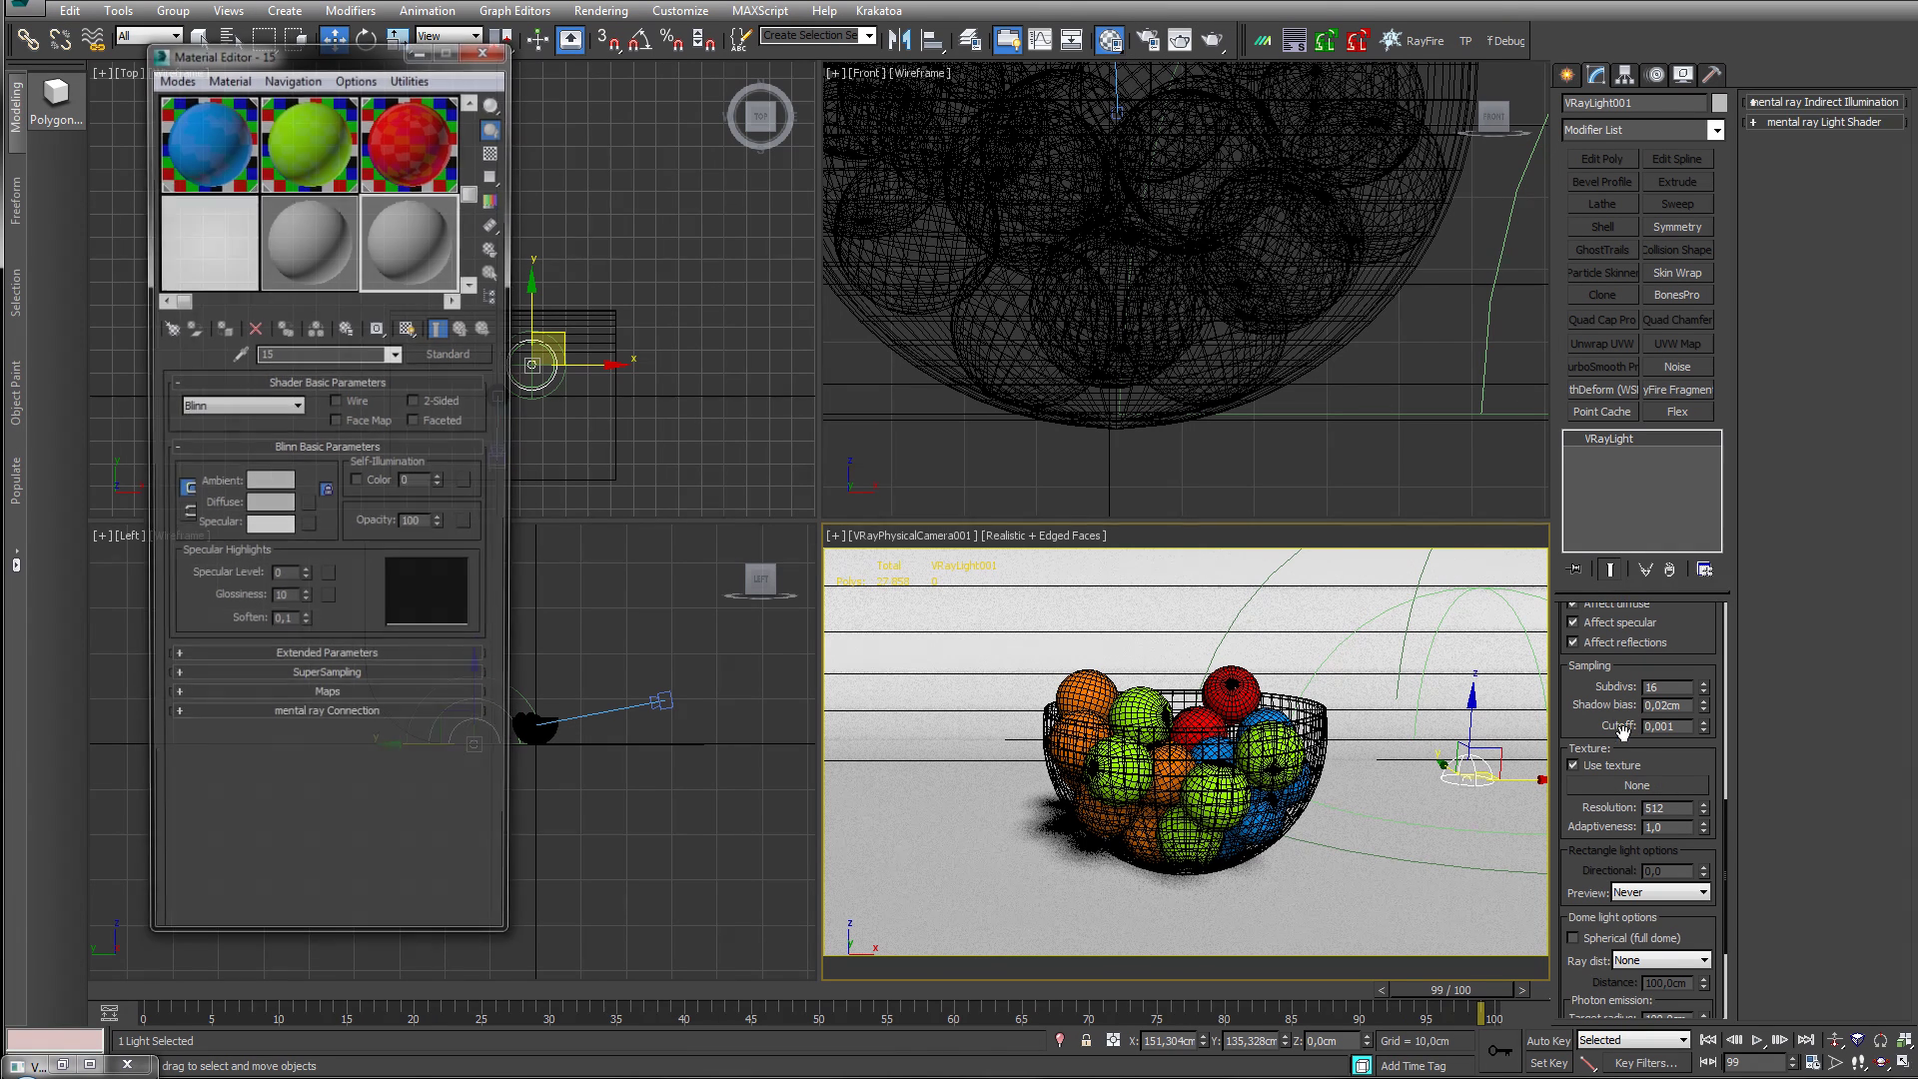
pyautogui.click(1636, 786)
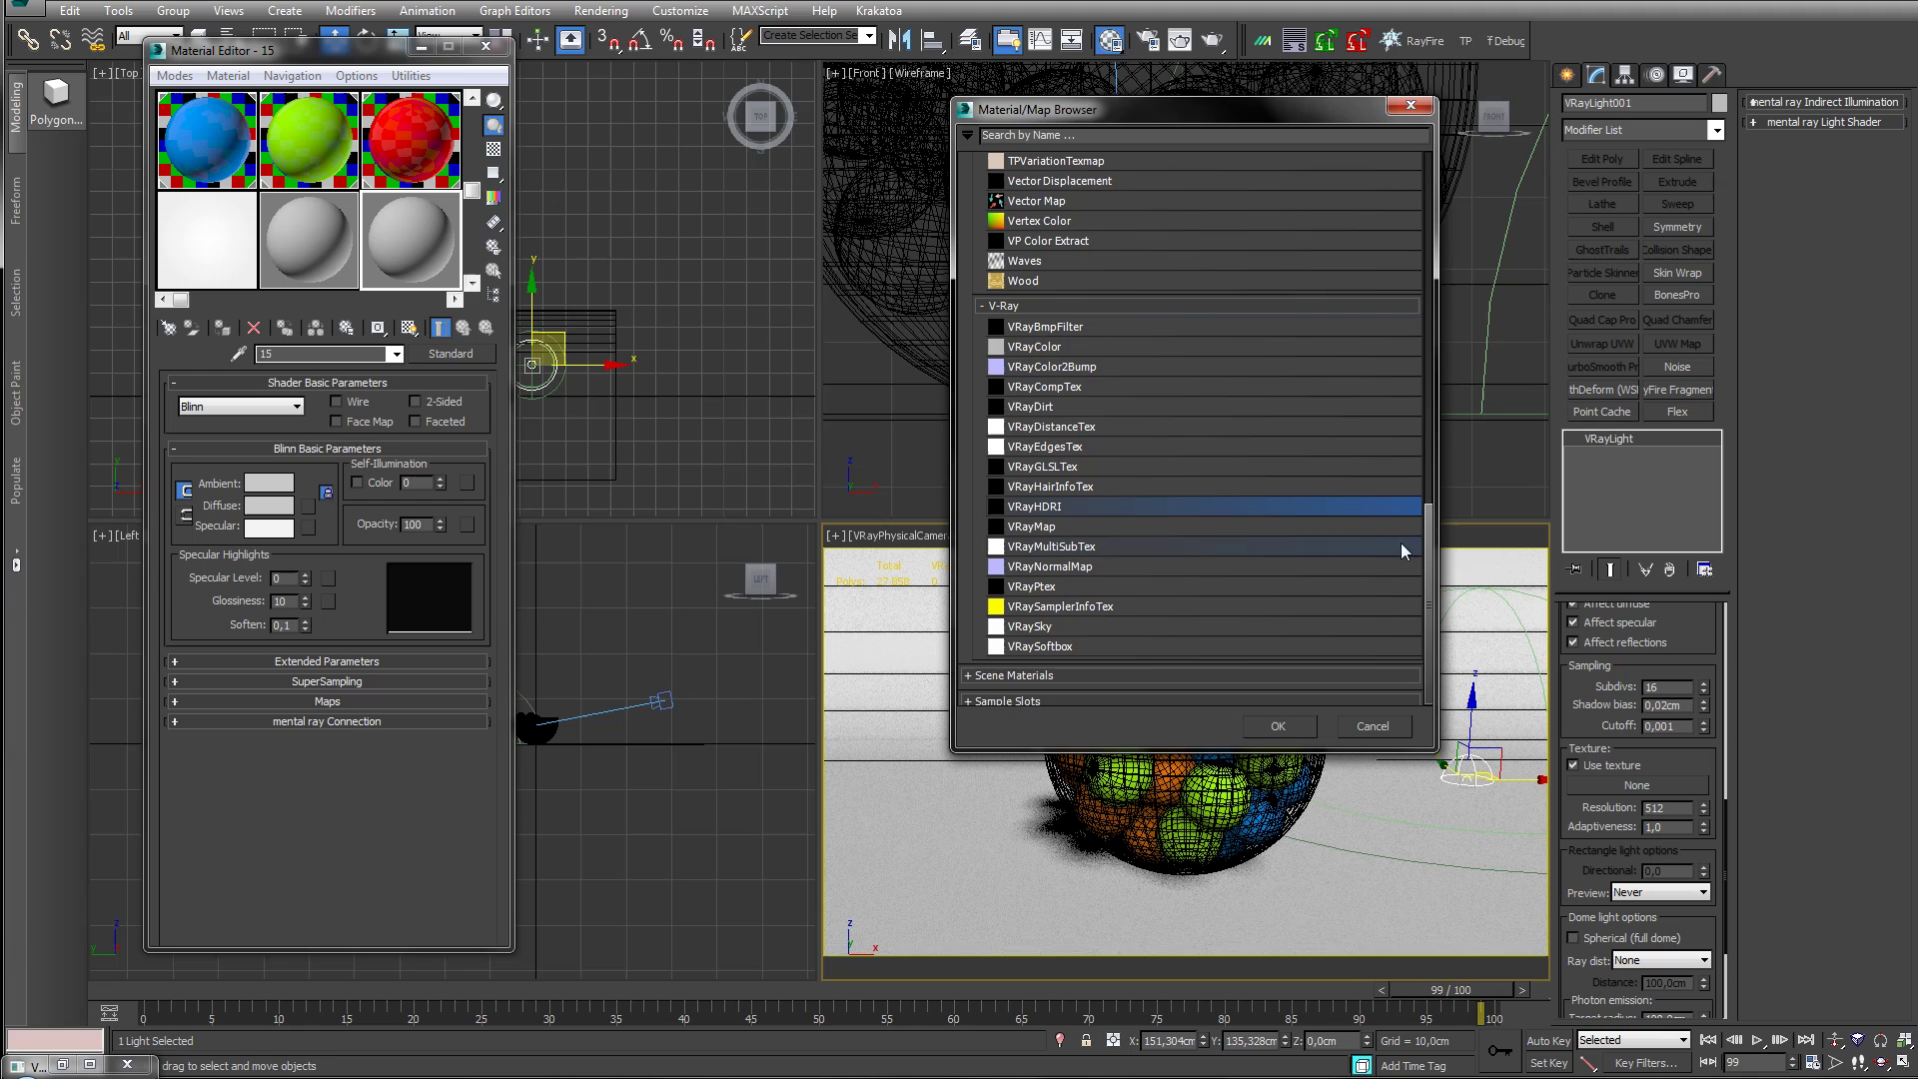
pyautogui.moveTo(1432, 542); pyautogui.dragTo(1427, 667)
pyautogui.click(1047, 326)
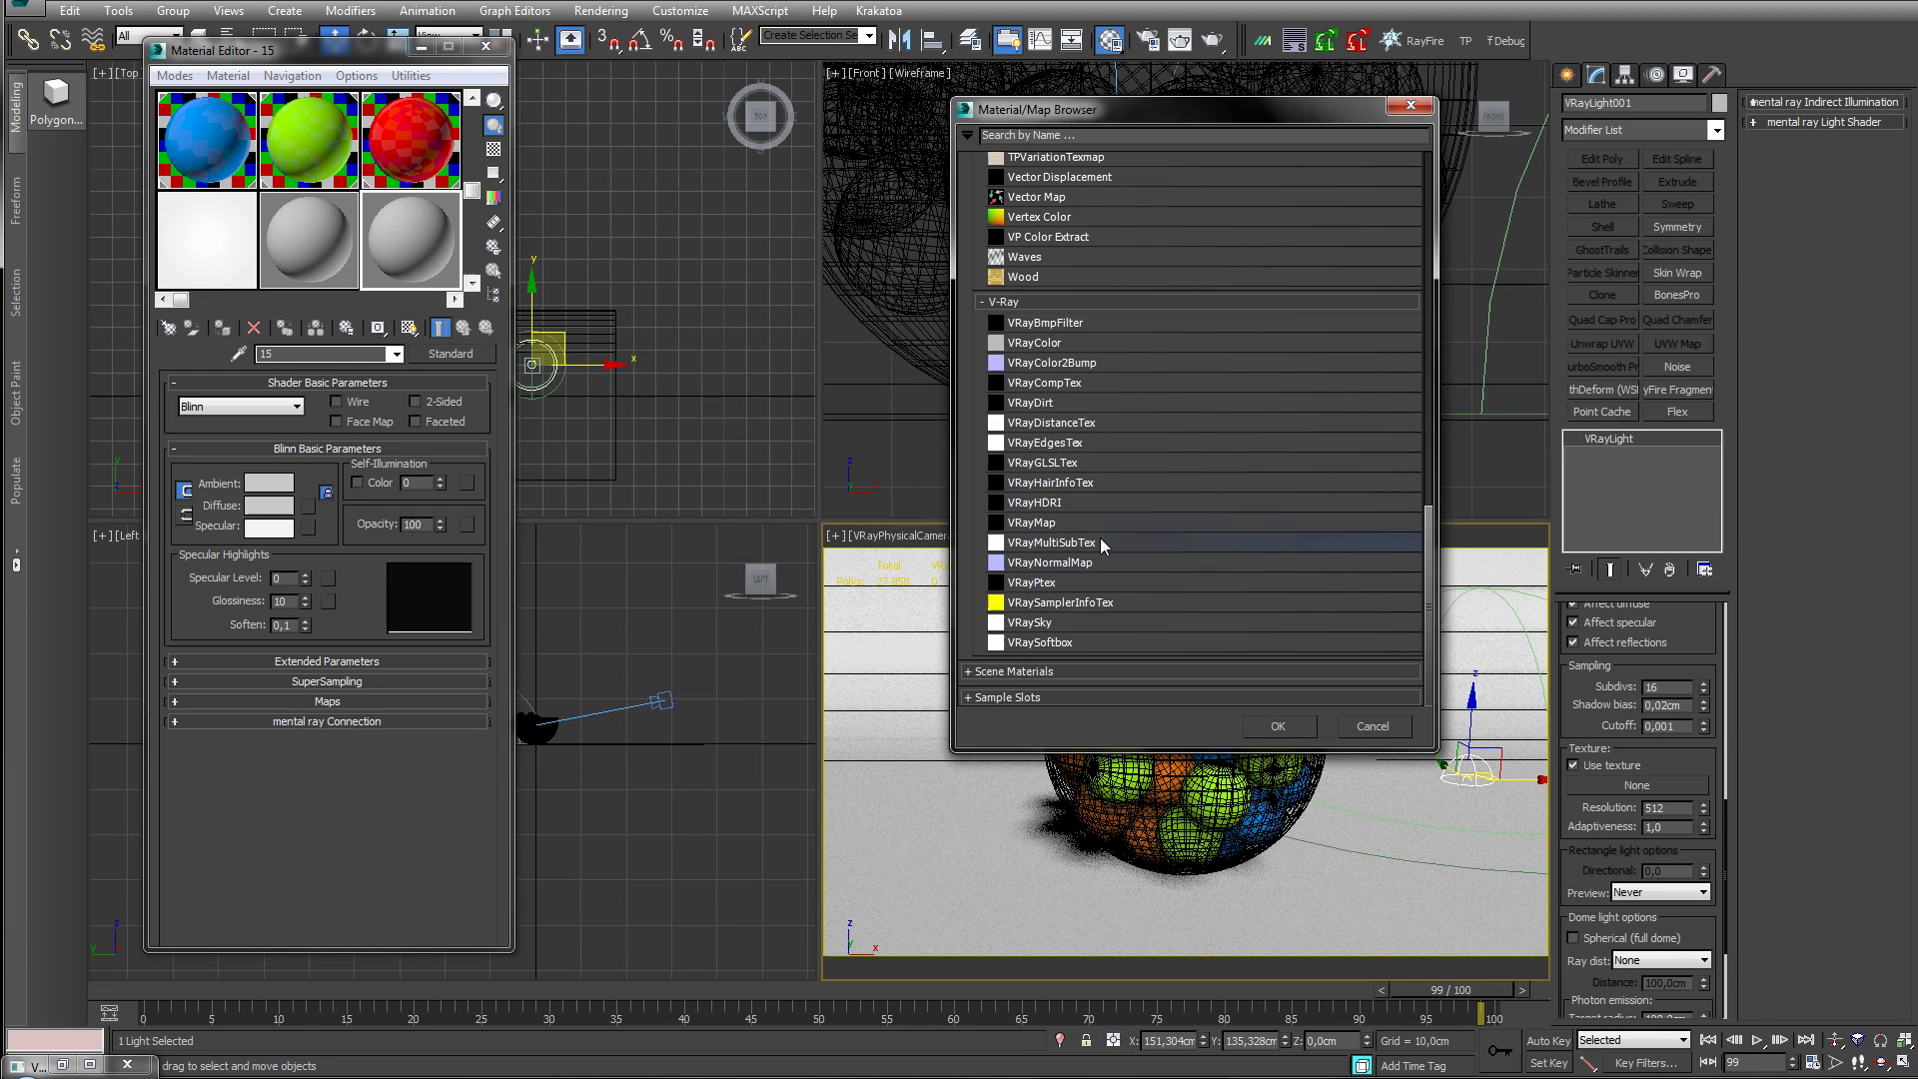
pyautogui.doubleClick(1029, 504)
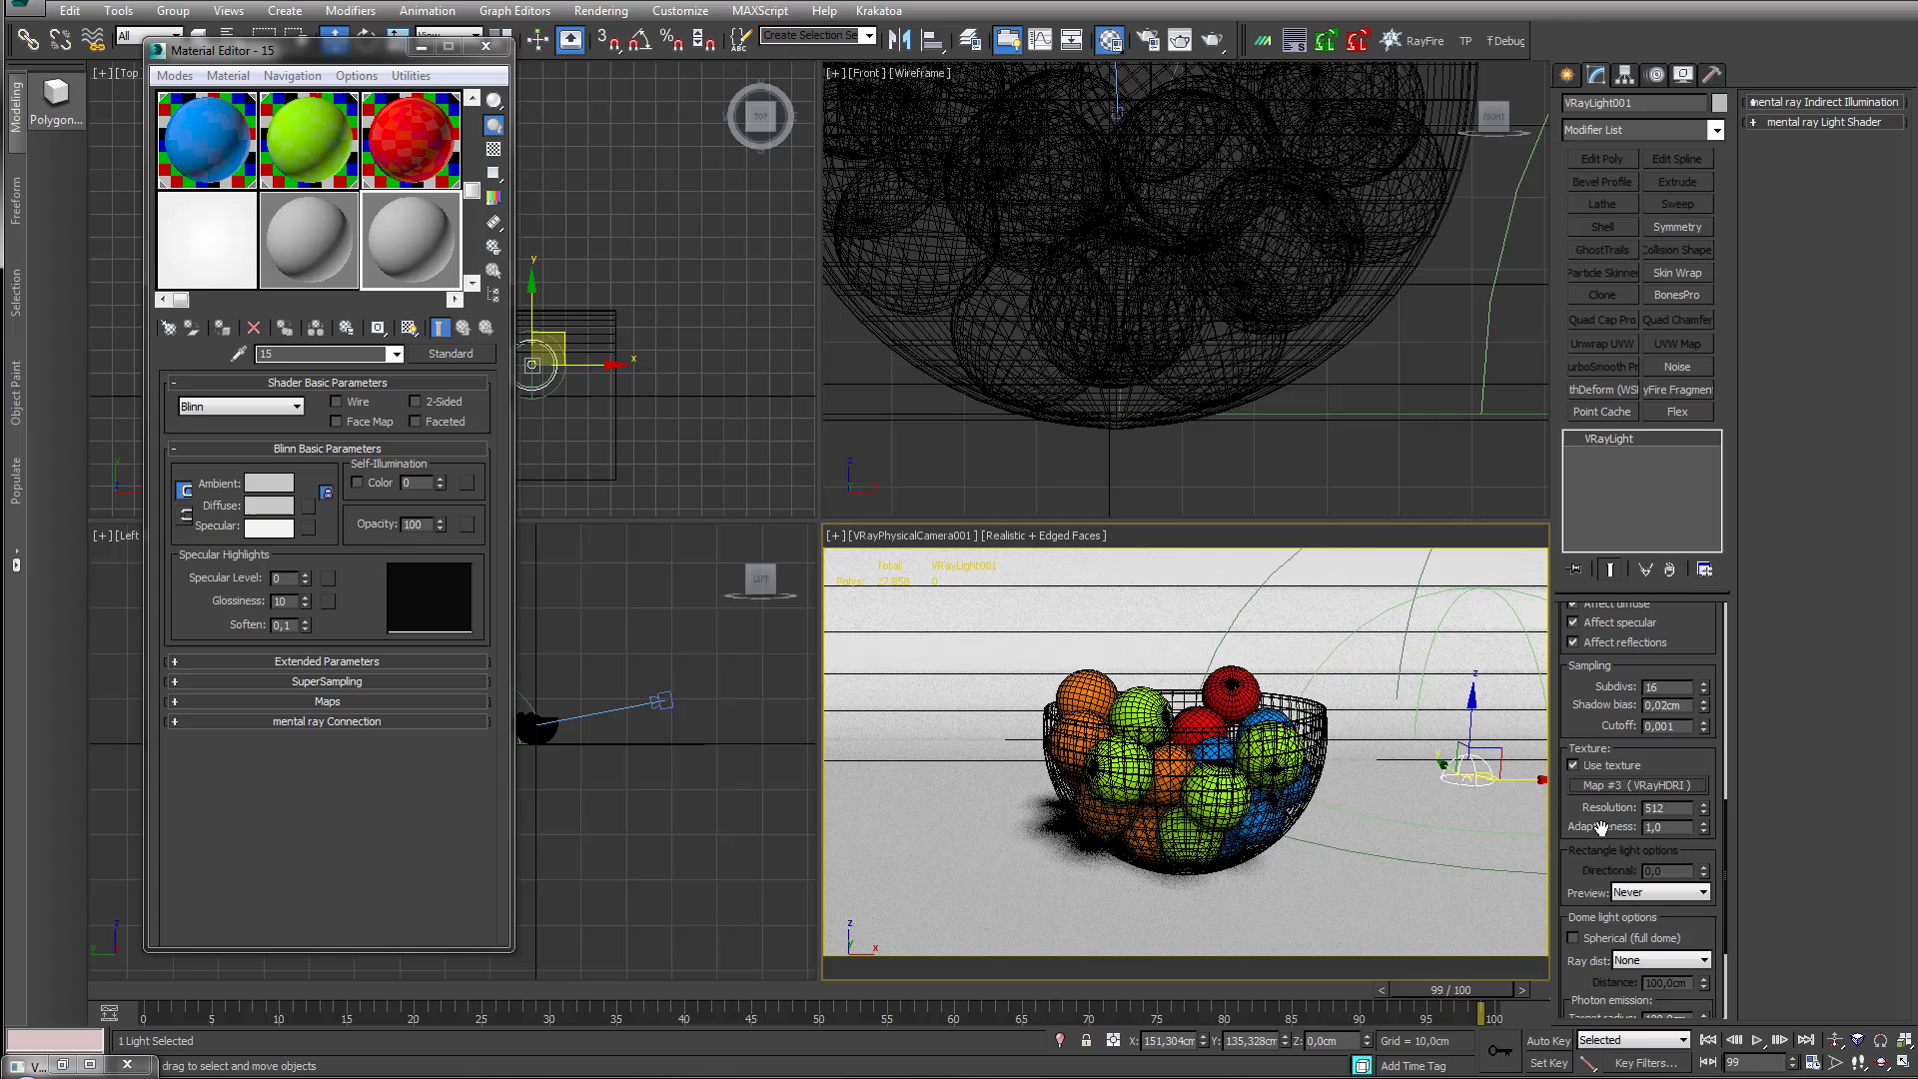
pyautogui.moveTo(598, 386); pyautogui.dragTo(417, 243)
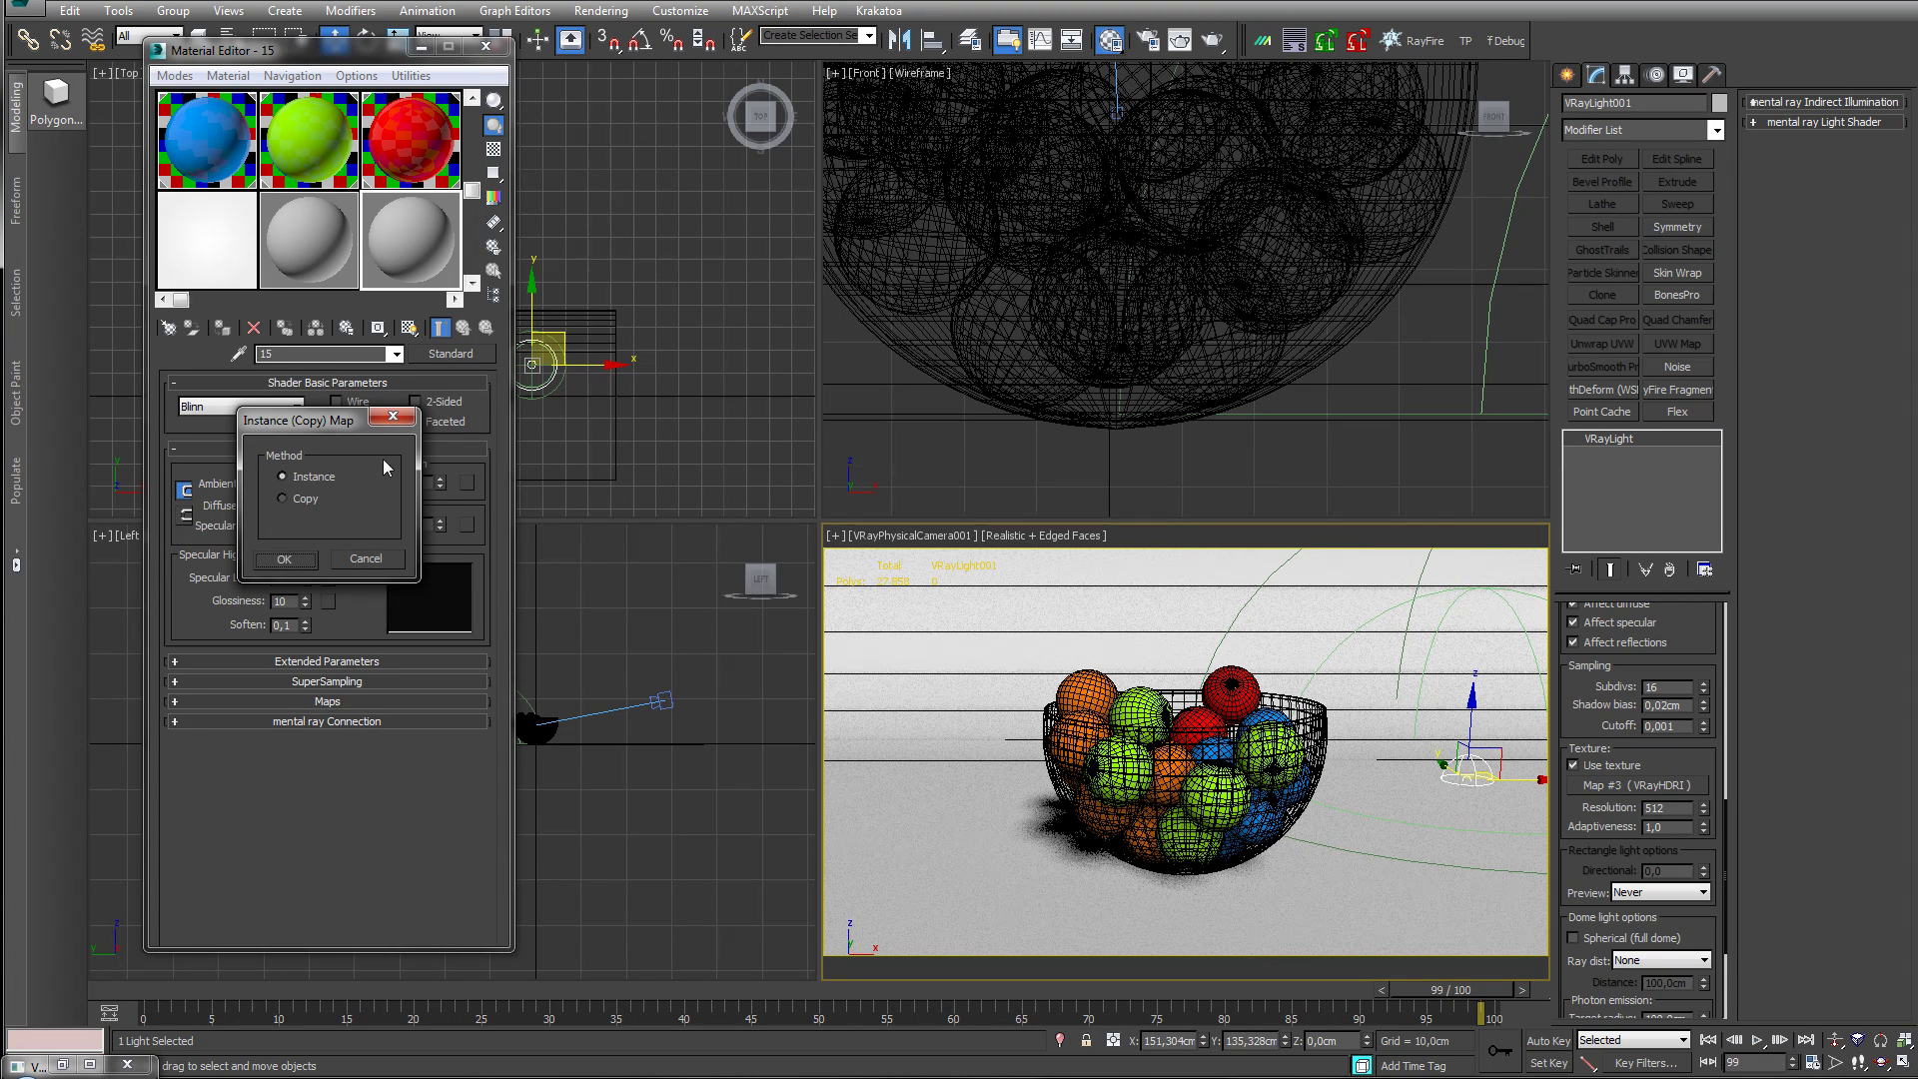
pyautogui.click(286, 557)
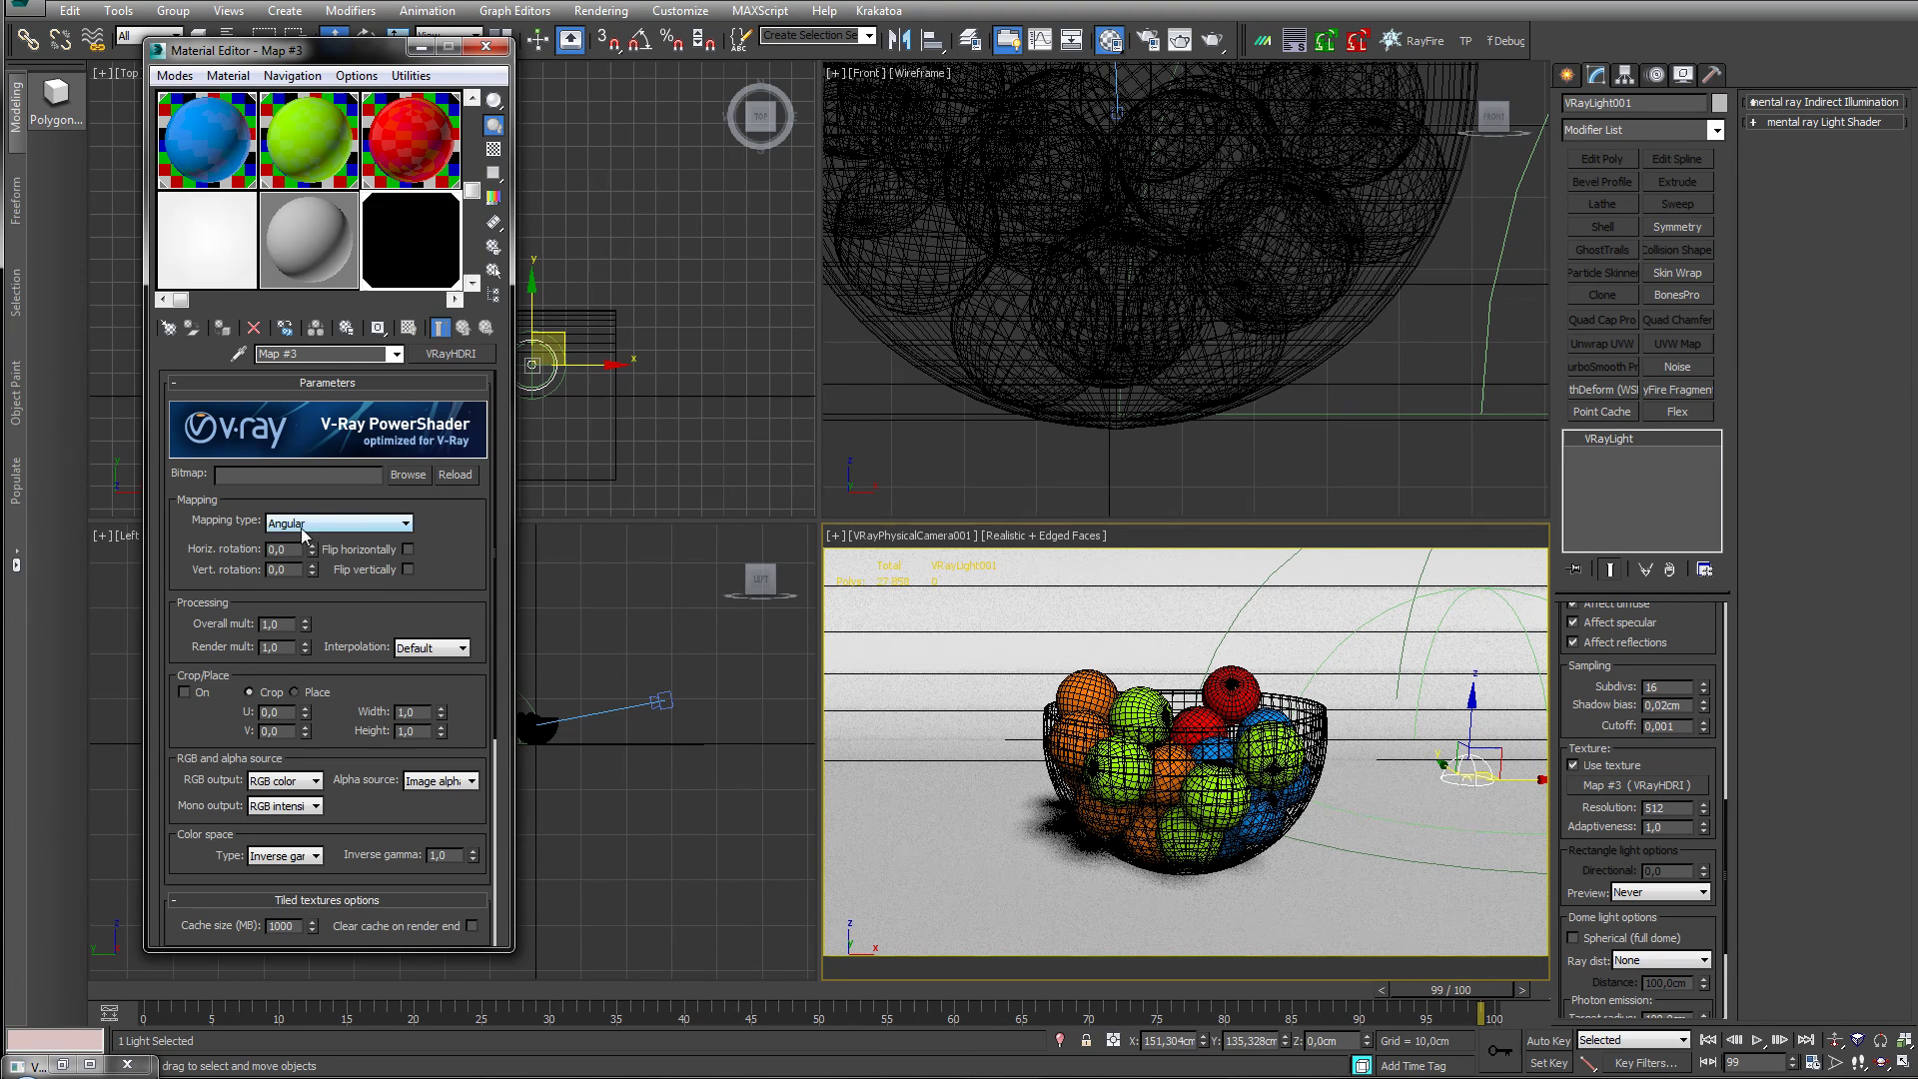
# - Set the VRayHDRI mapping type to Spherical and load the HDR image file
pyautogui.click(319, 522)
pyautogui.click(399, 568)
pyautogui.click(408, 475)
pyautogui.doubleClick(376, 249)
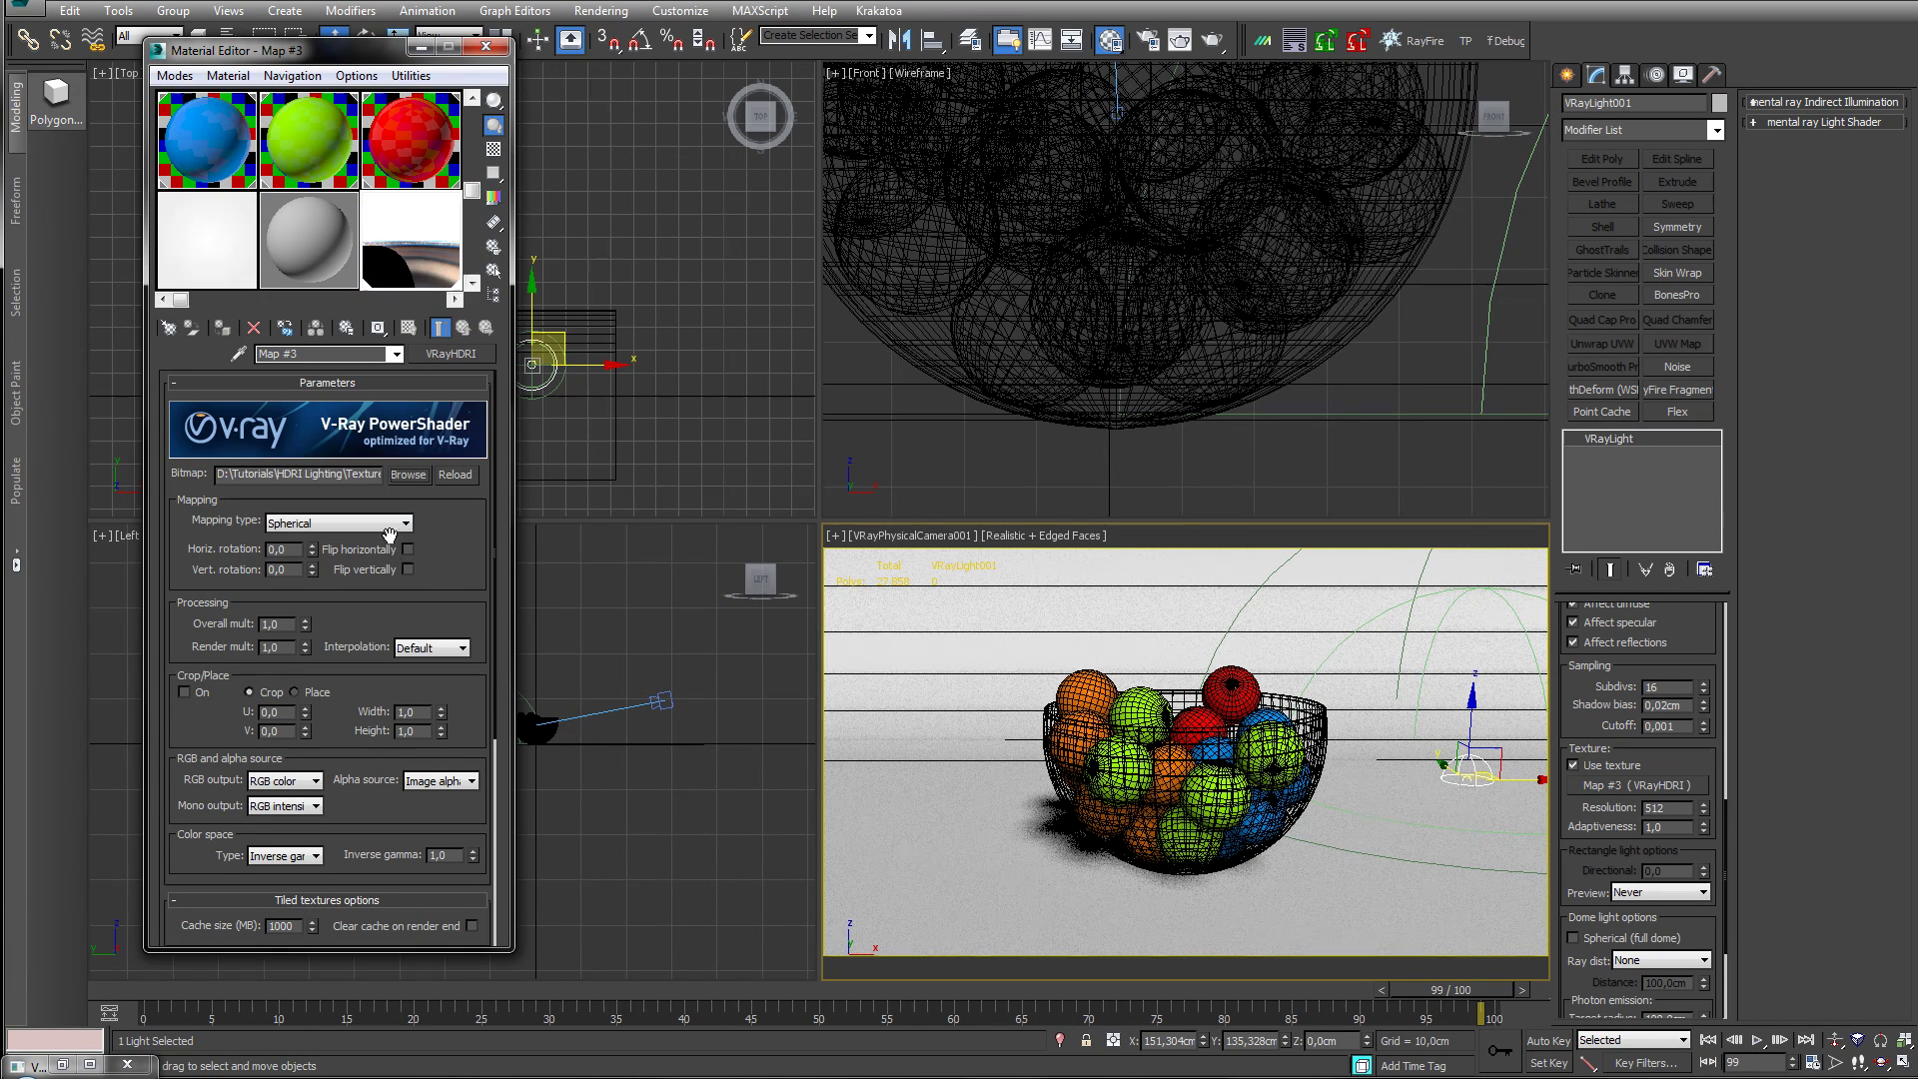
pyautogui.scroll(-5, 447, 547)
pyautogui.moveTo(468, 493); pyautogui.dragTo(457, 367)
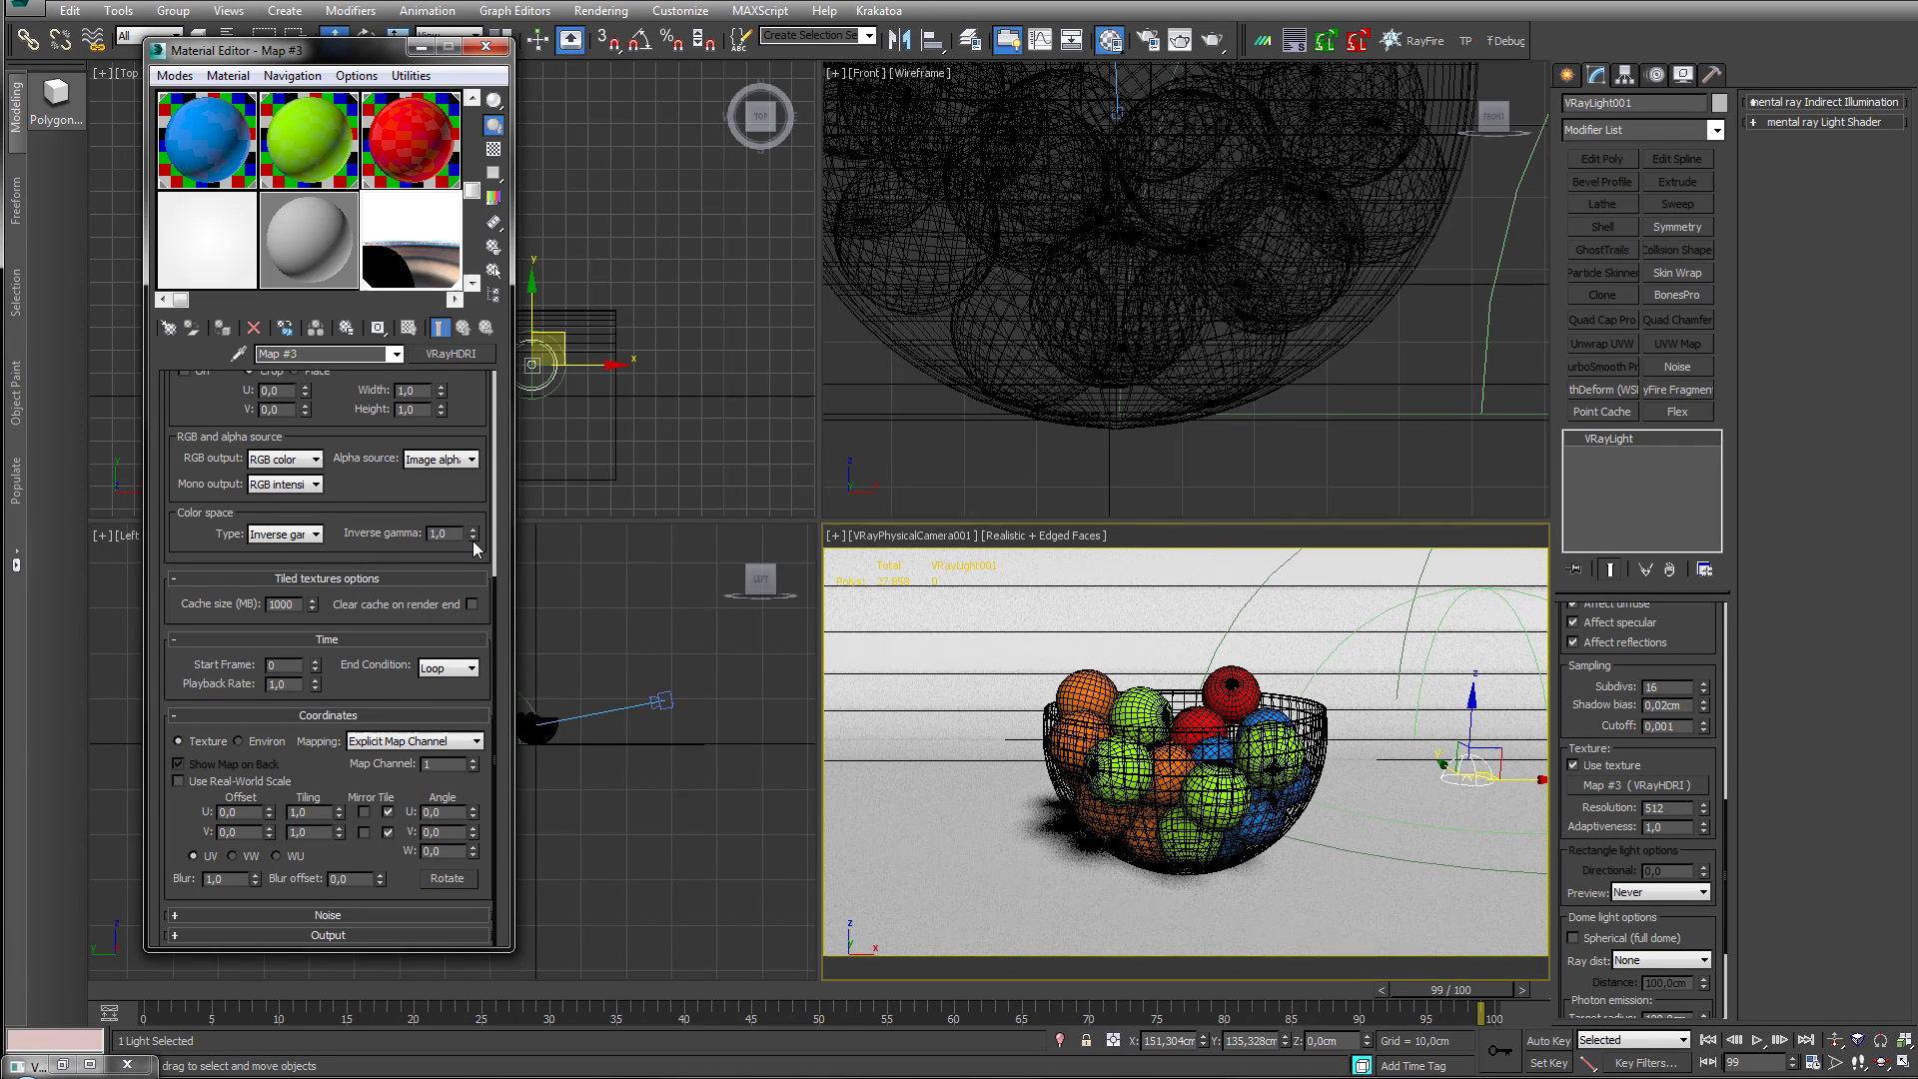
pyautogui.click(473, 541)
pyautogui.click(472, 541)
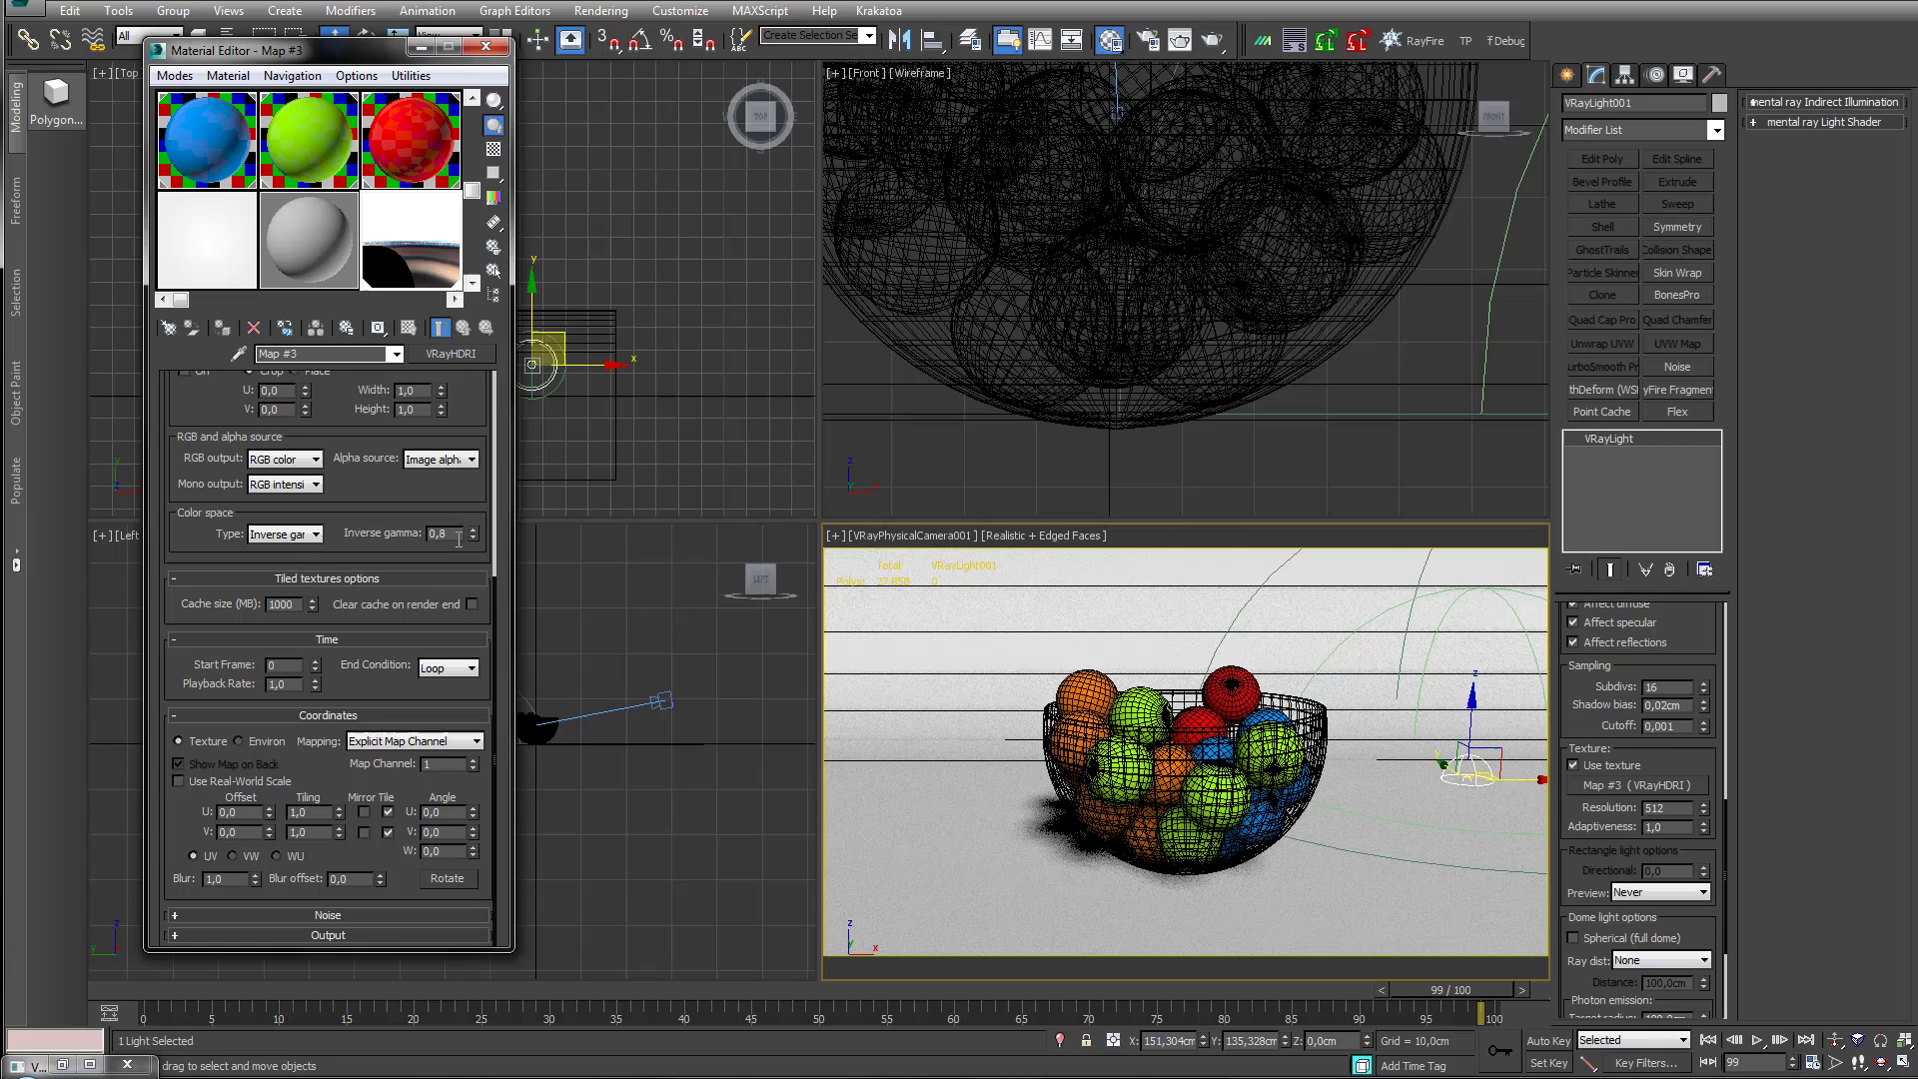
pyautogui.click(475, 540)
pyautogui.click(474, 540)
pyautogui.click(473, 541)
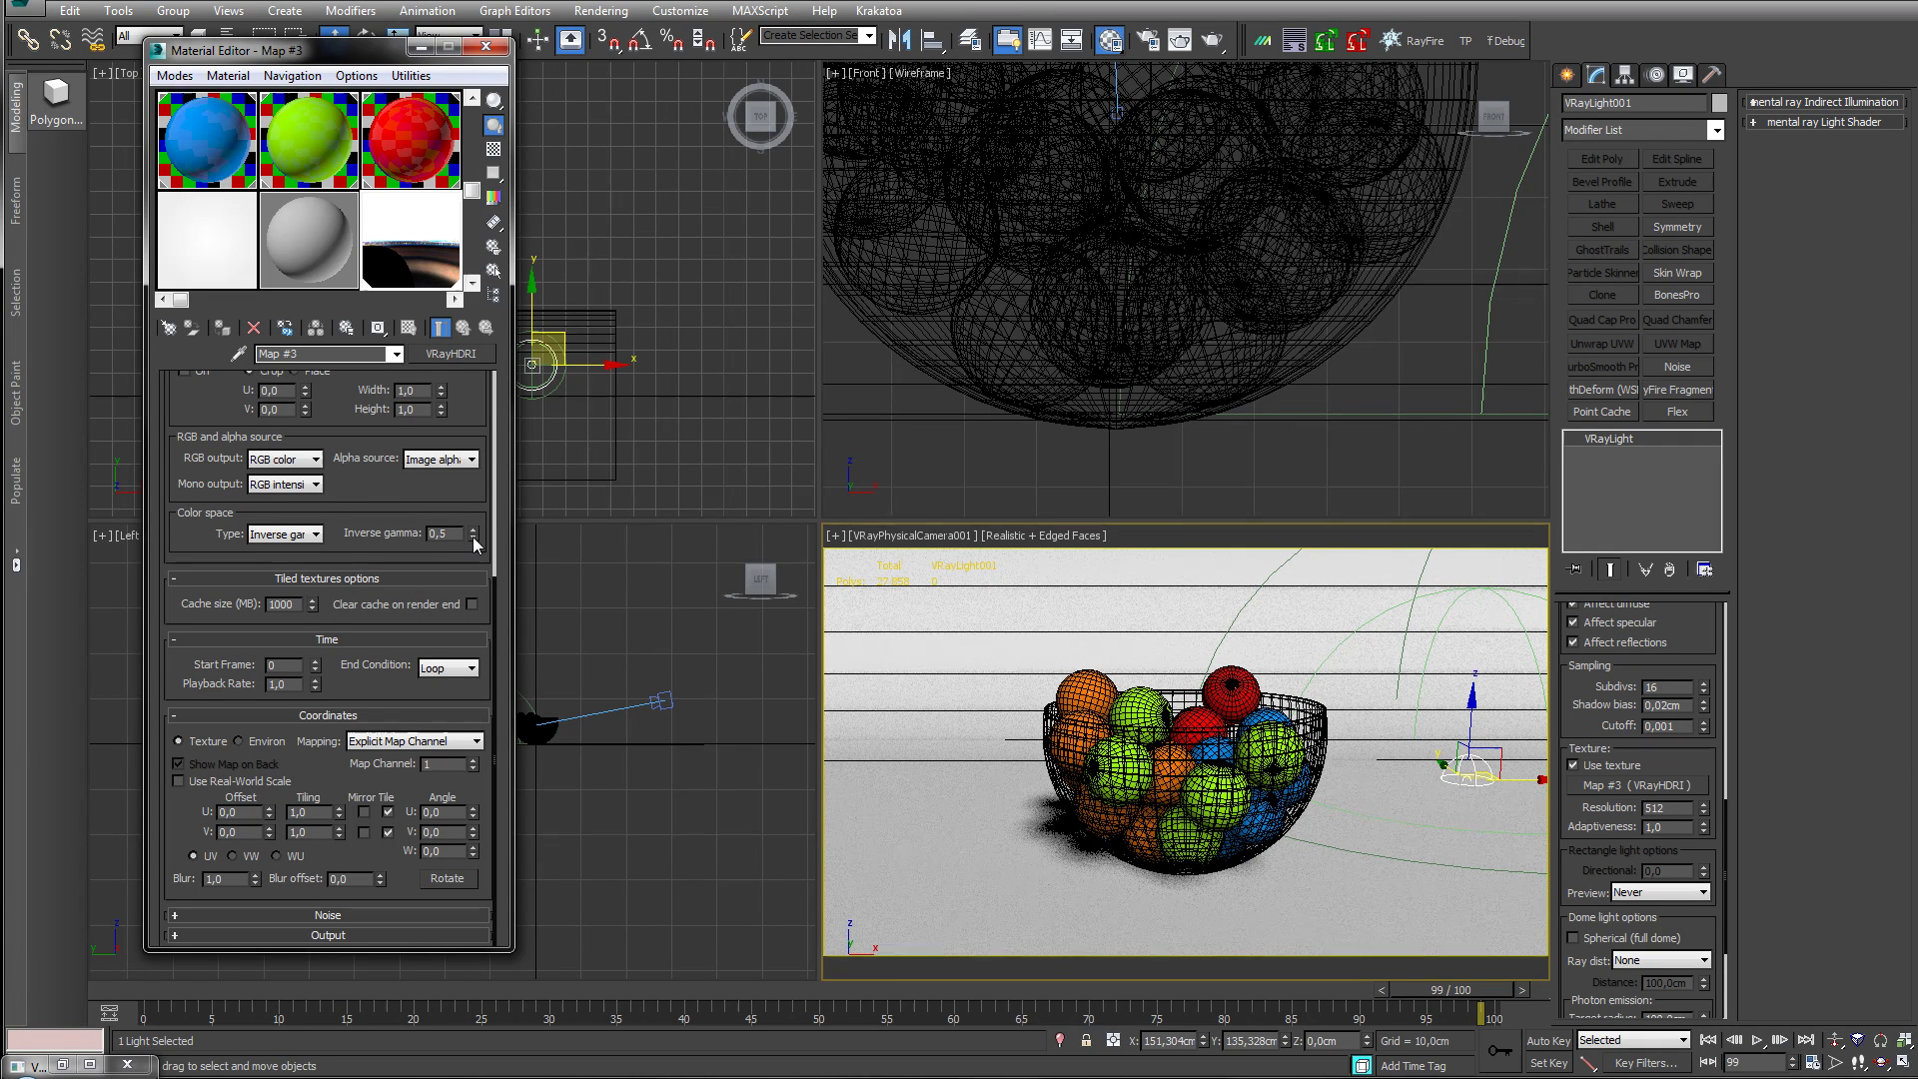
pyautogui.click(473, 530)
pyautogui.click(472, 530)
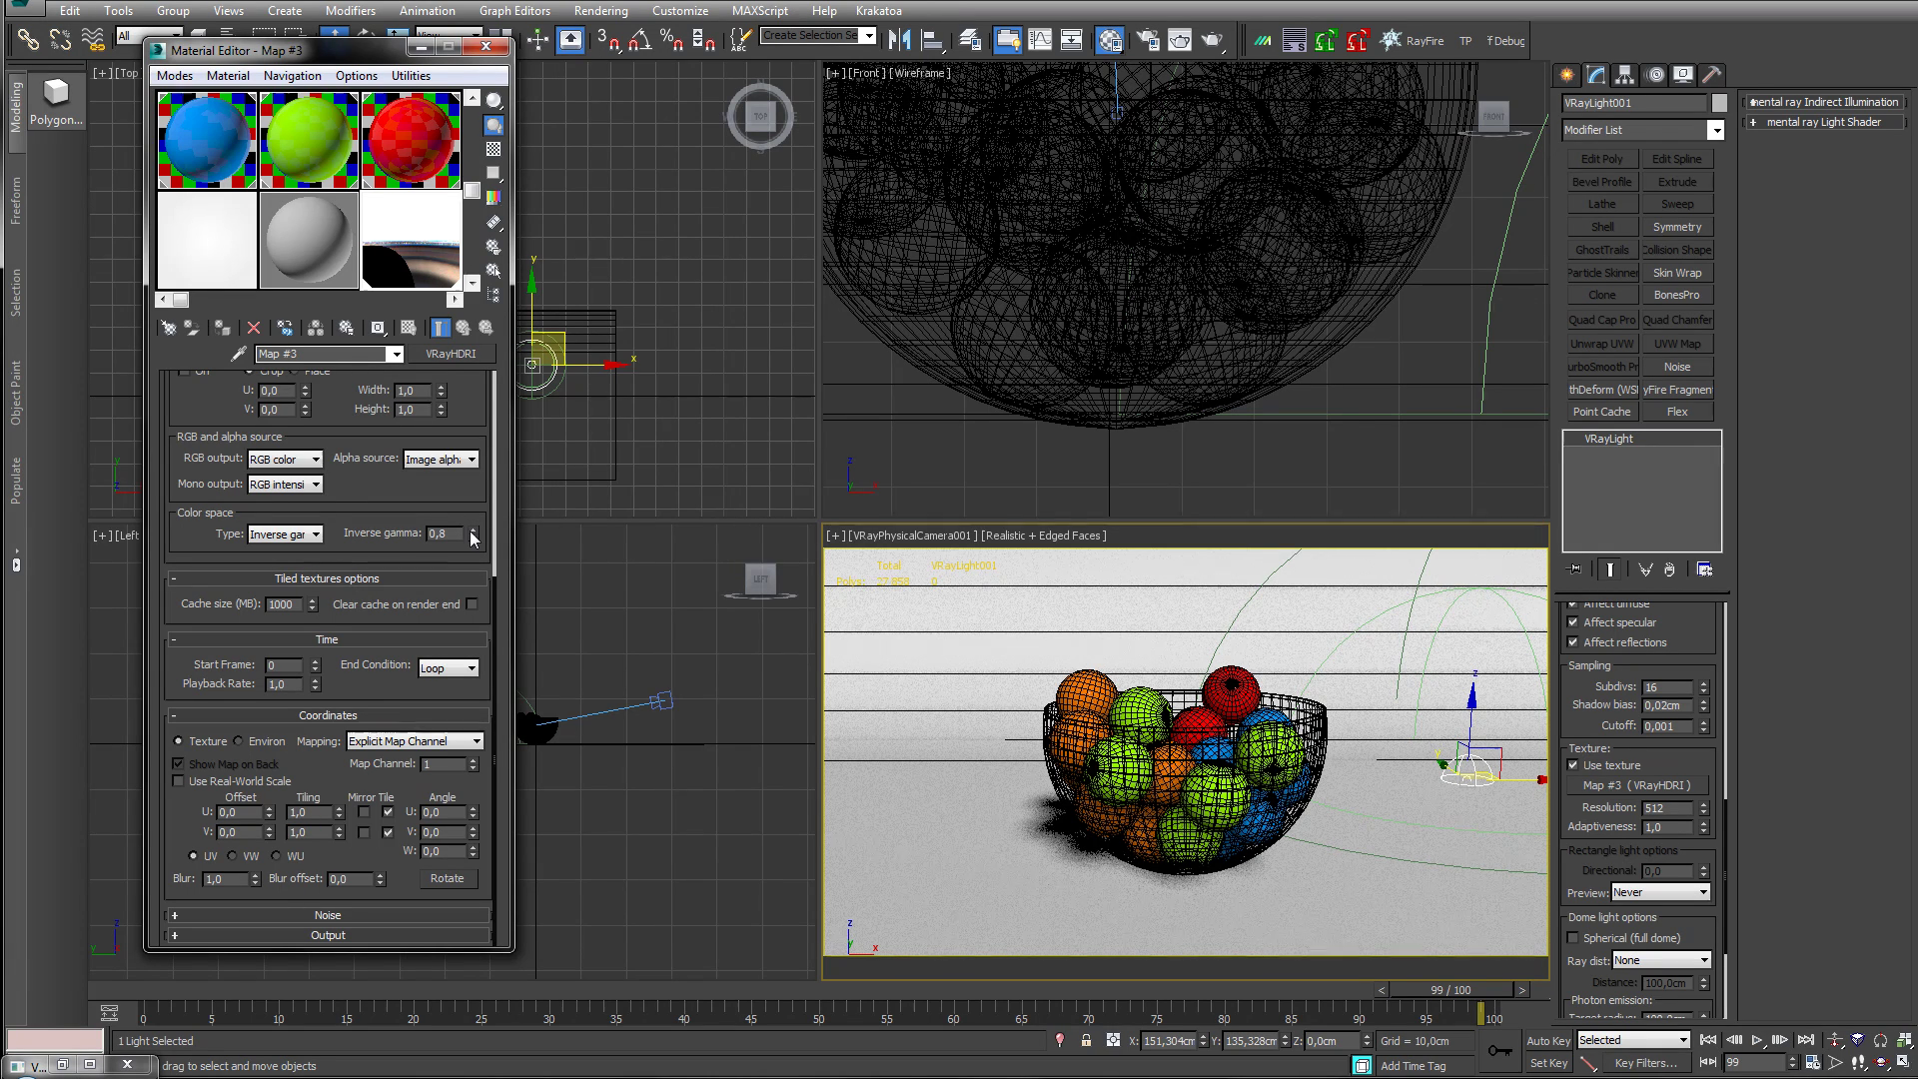
pyautogui.click(473, 531)
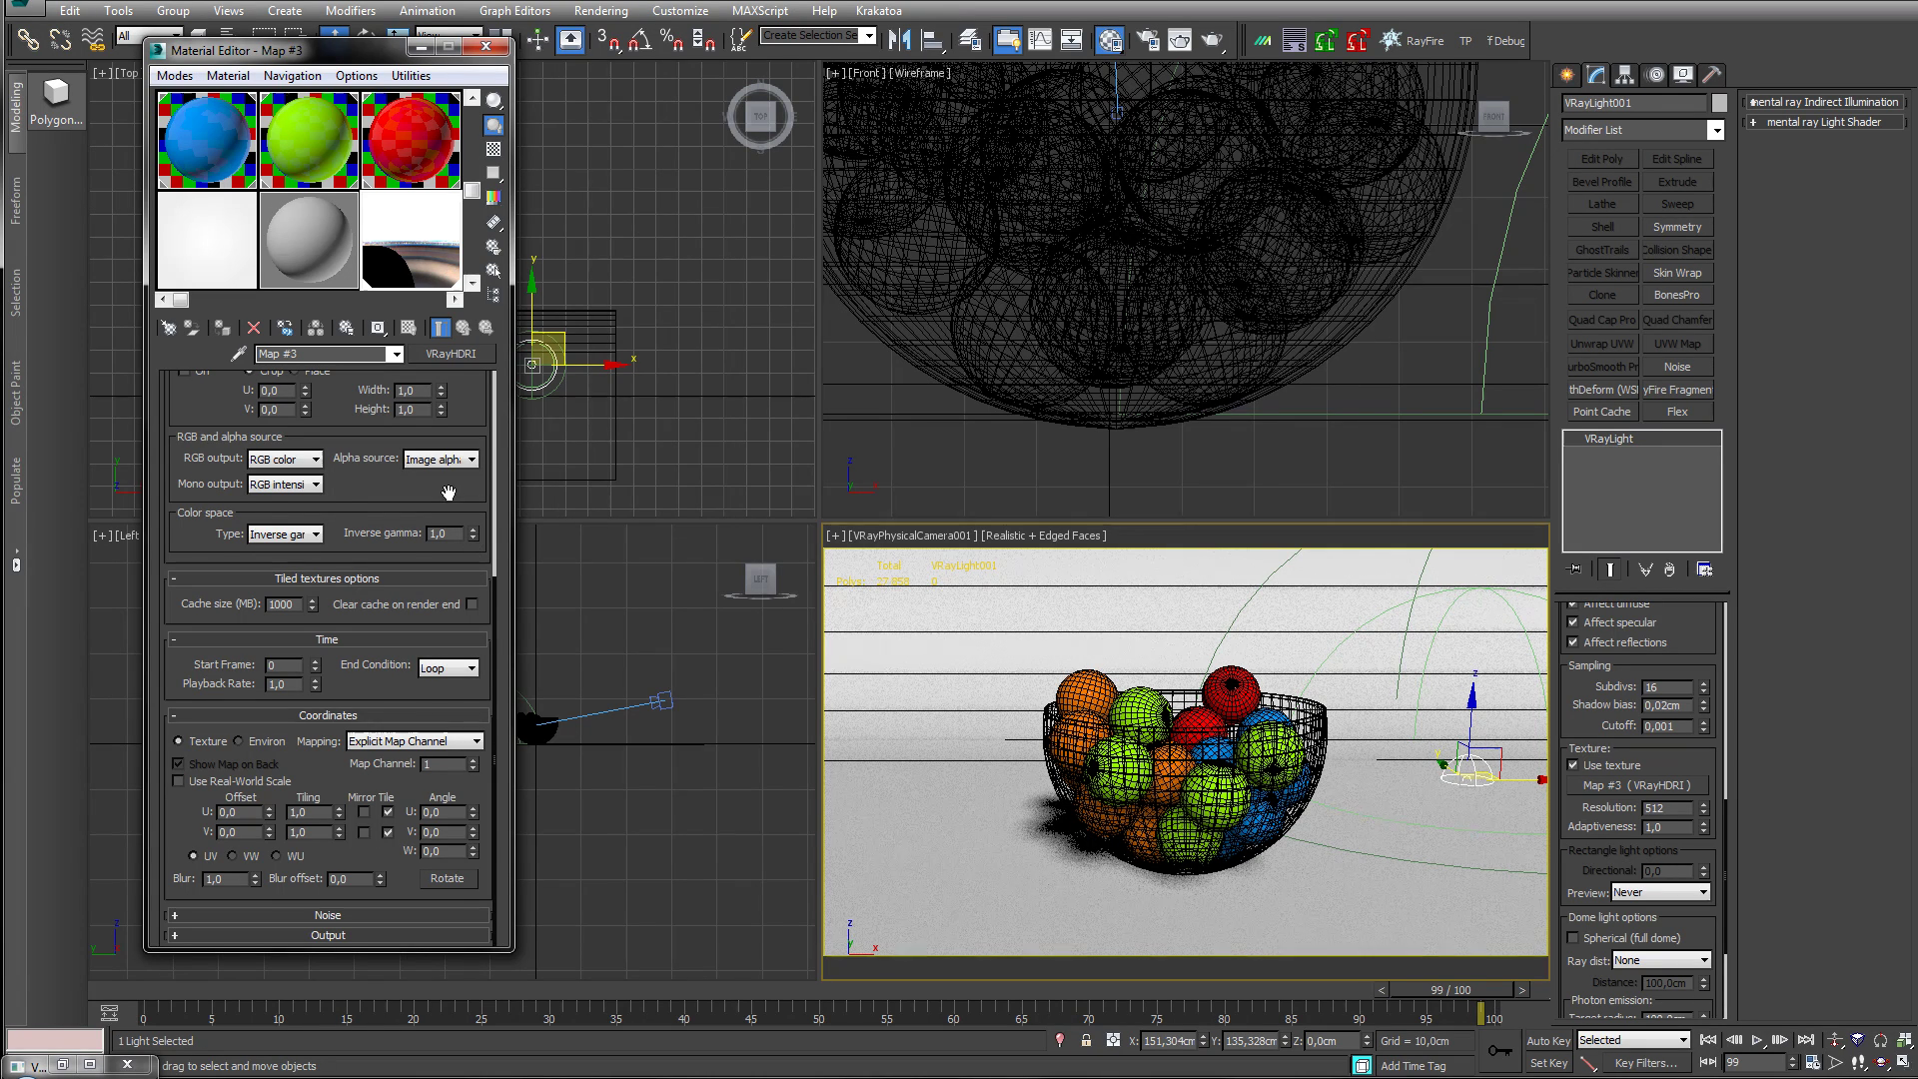
pyautogui.scroll(2, 448, 479)
pyautogui.scroll(-2, 439, 420)
pyautogui.scroll(5, 435, 360)
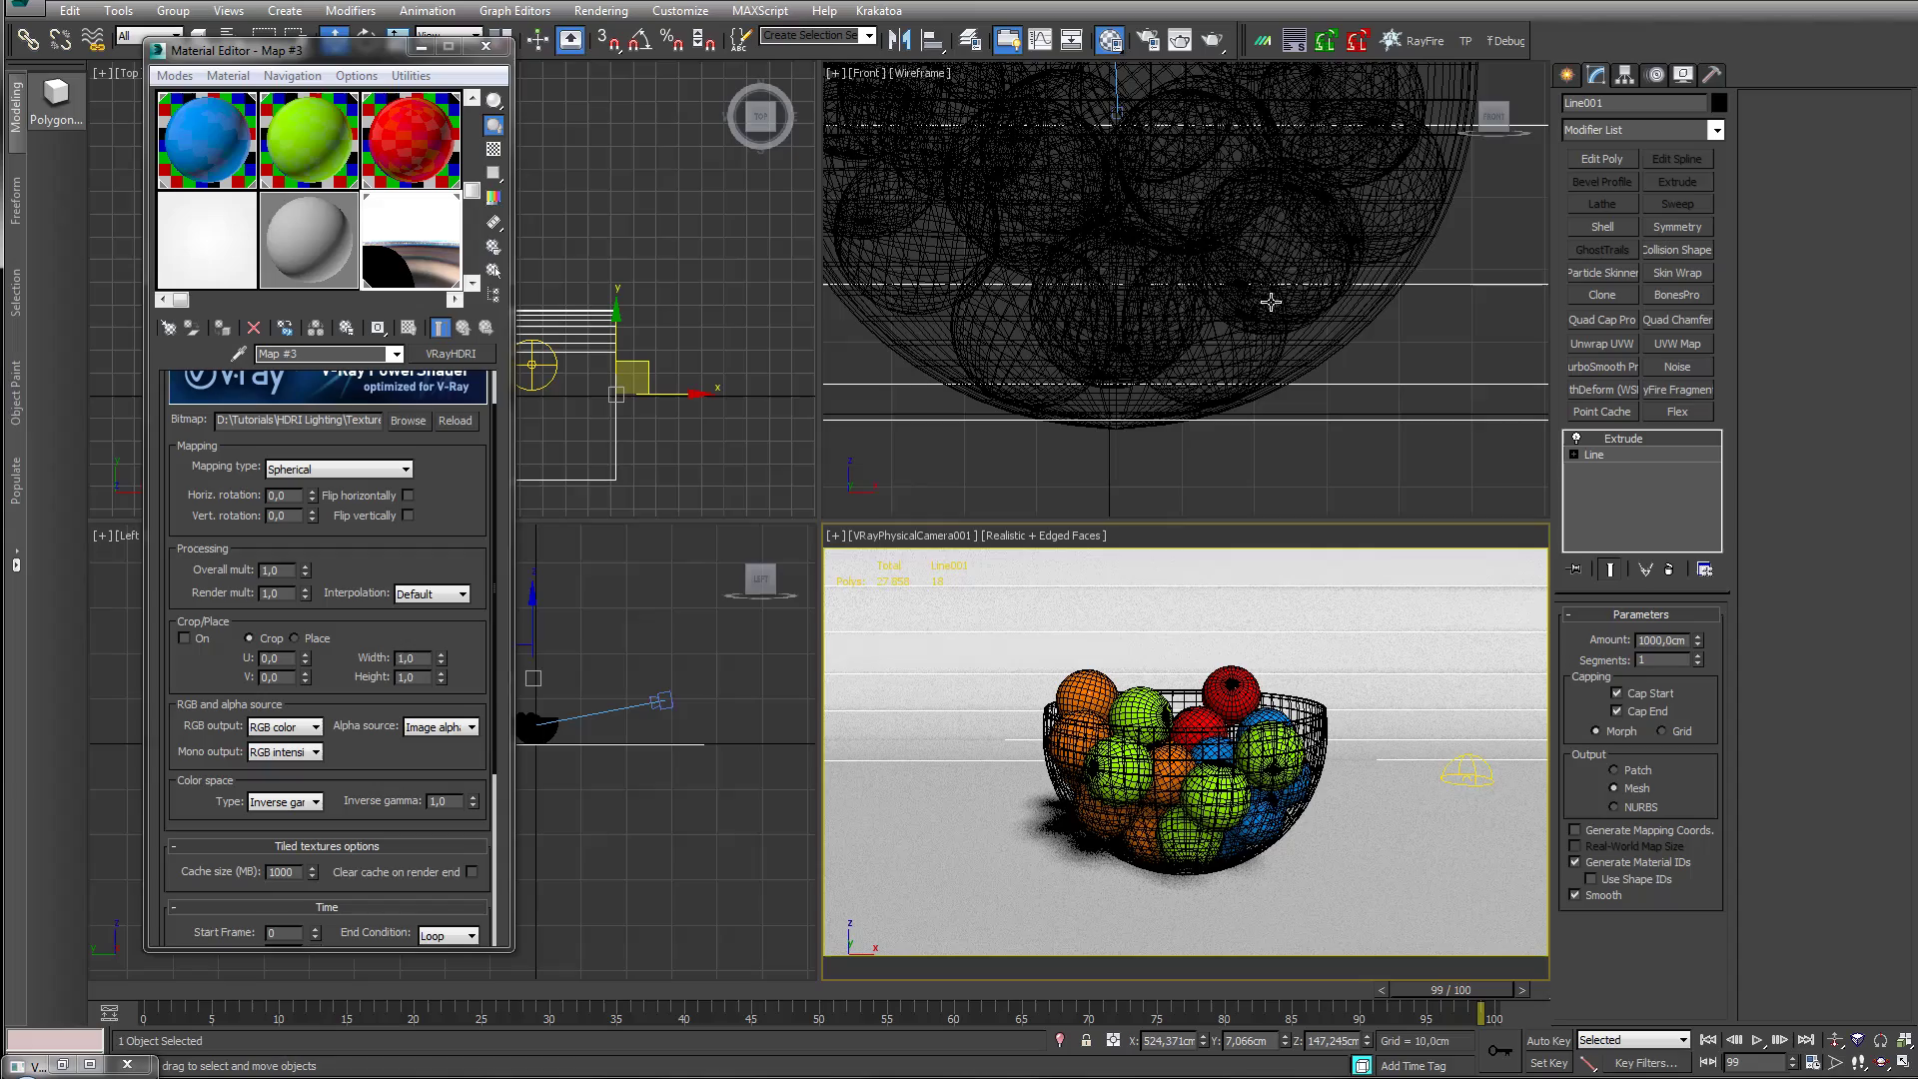
# - Render the VRayPhysicalCamera view of the bowl into the V-Ray frame buffer
pyautogui.click(1212, 40)
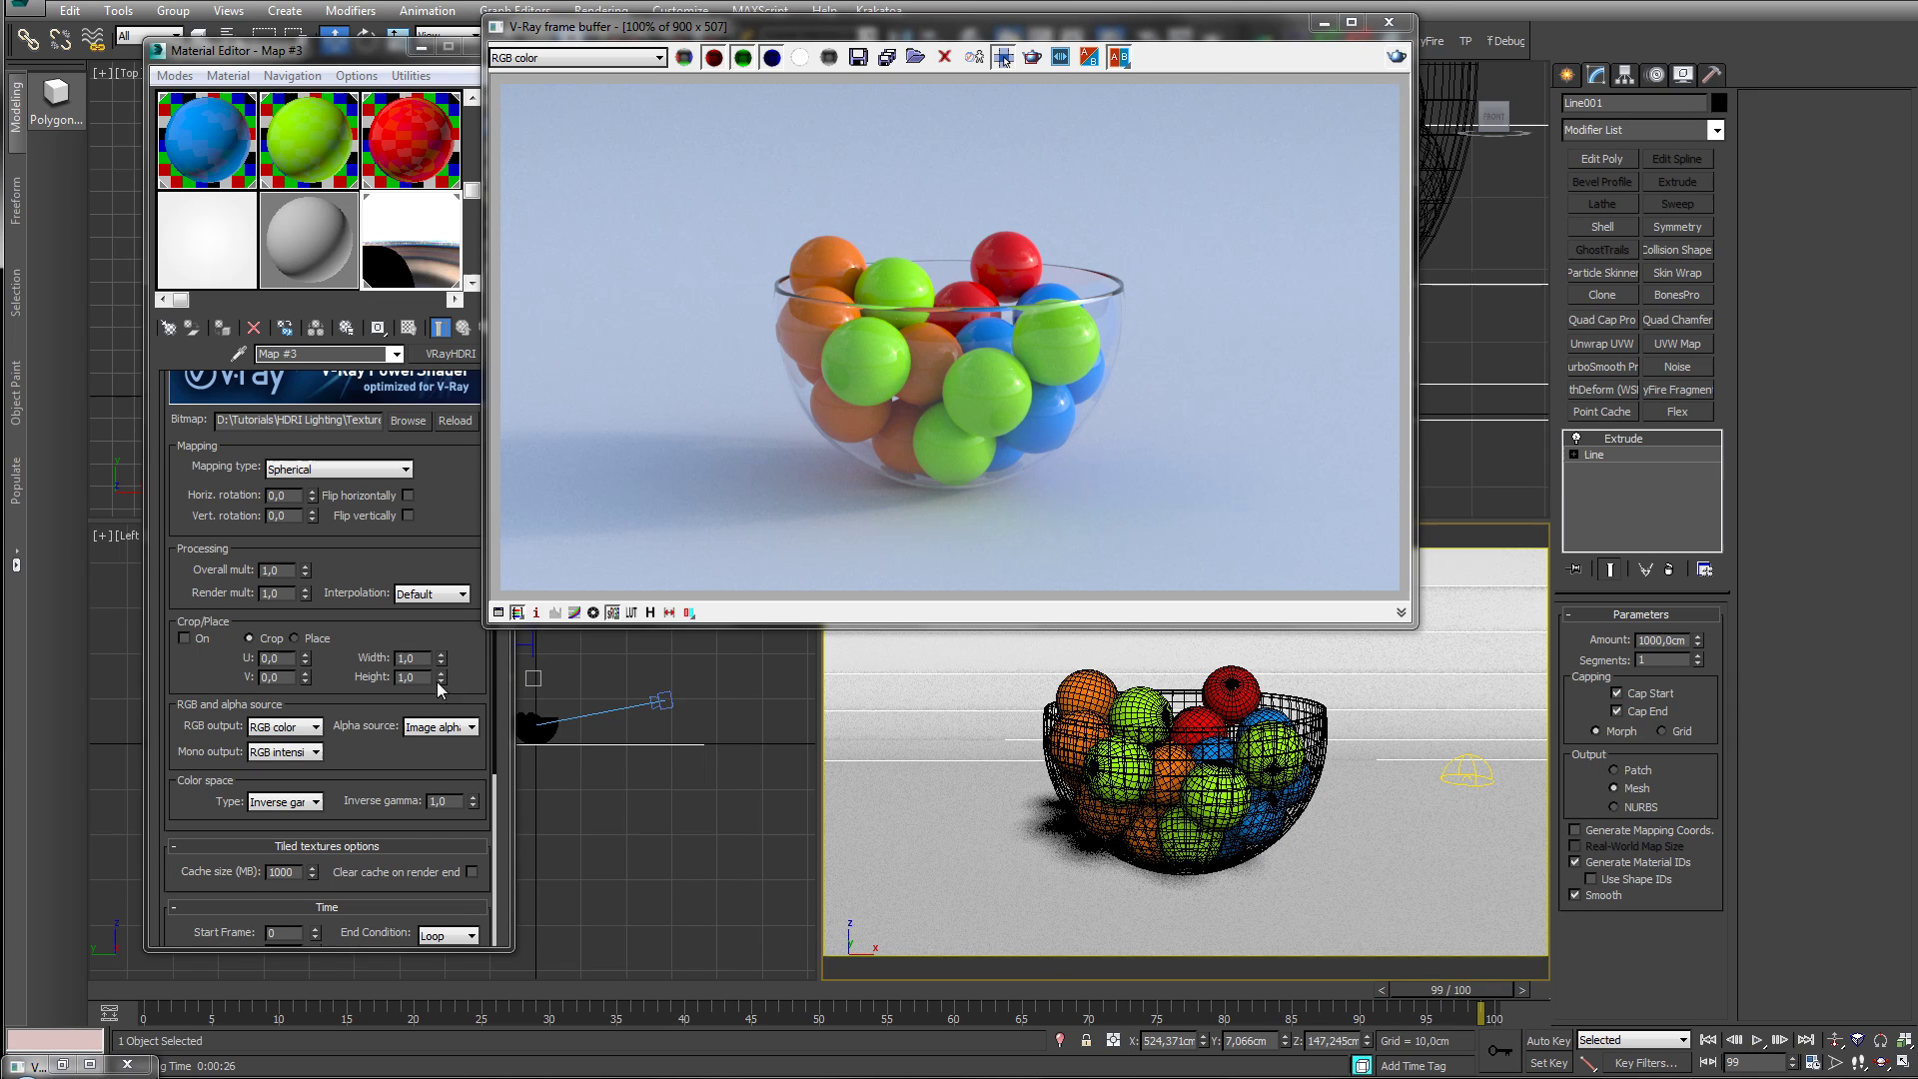
# - Lower the HDRI inverse gamma to 0.8, then scroll the physical camera's parameters to shutter and film speed
pyautogui.moveTo(332, 655); pyautogui.dragTo(329, 582)
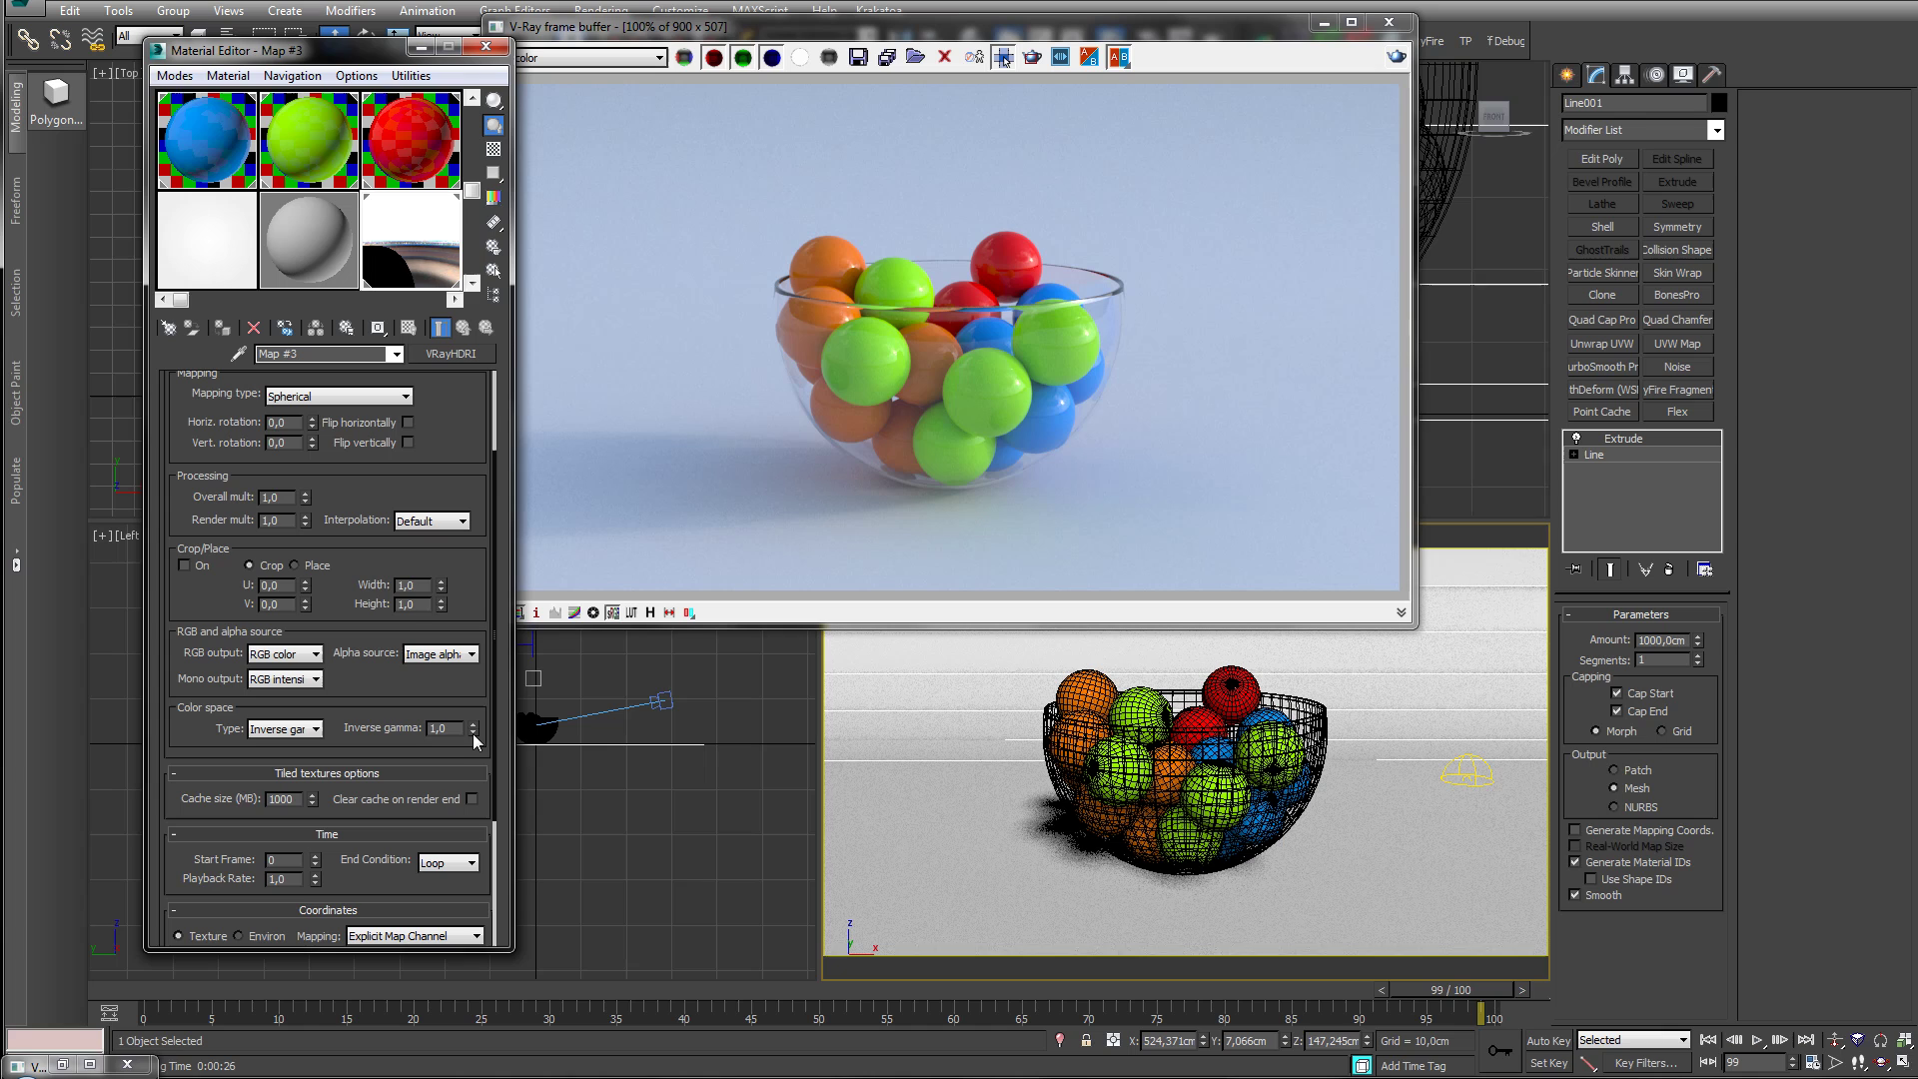
pyautogui.click(472, 733)
pyautogui.click(472, 733)
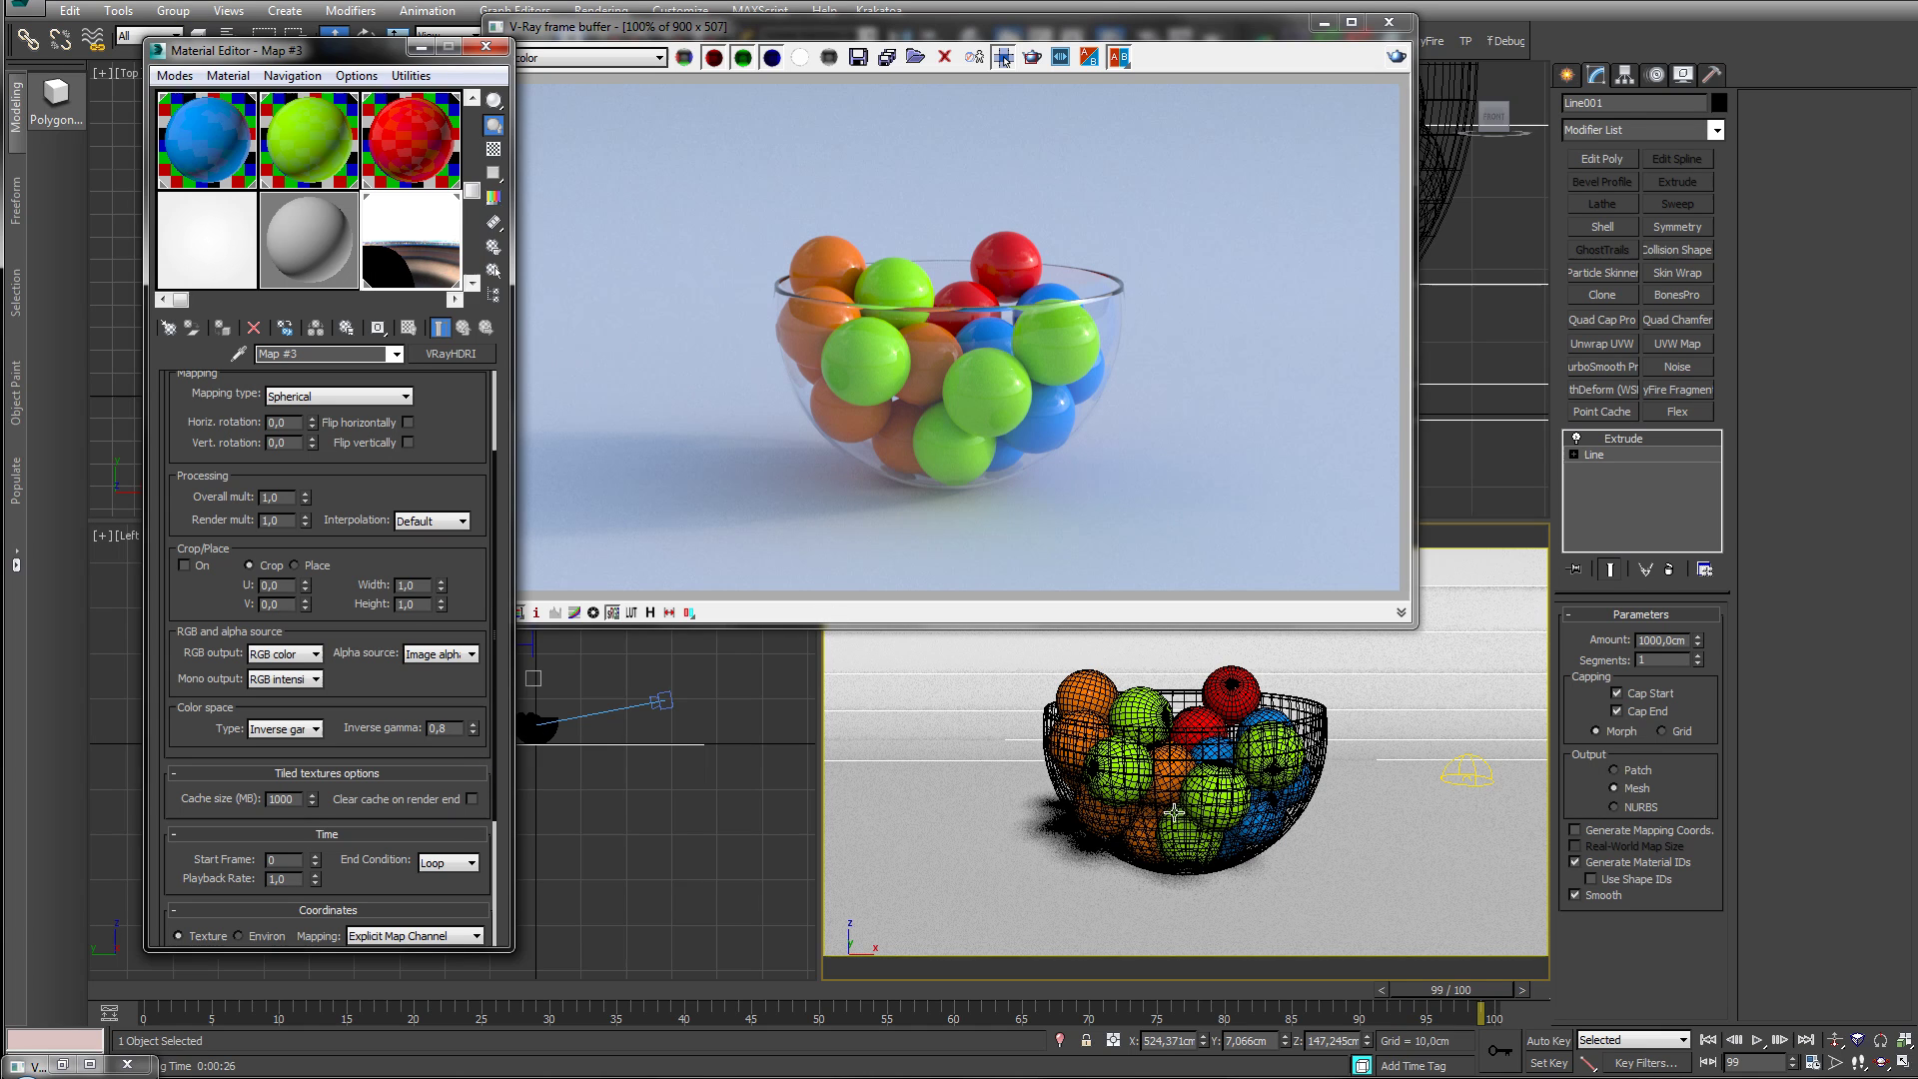
pyautogui.click(667, 697)
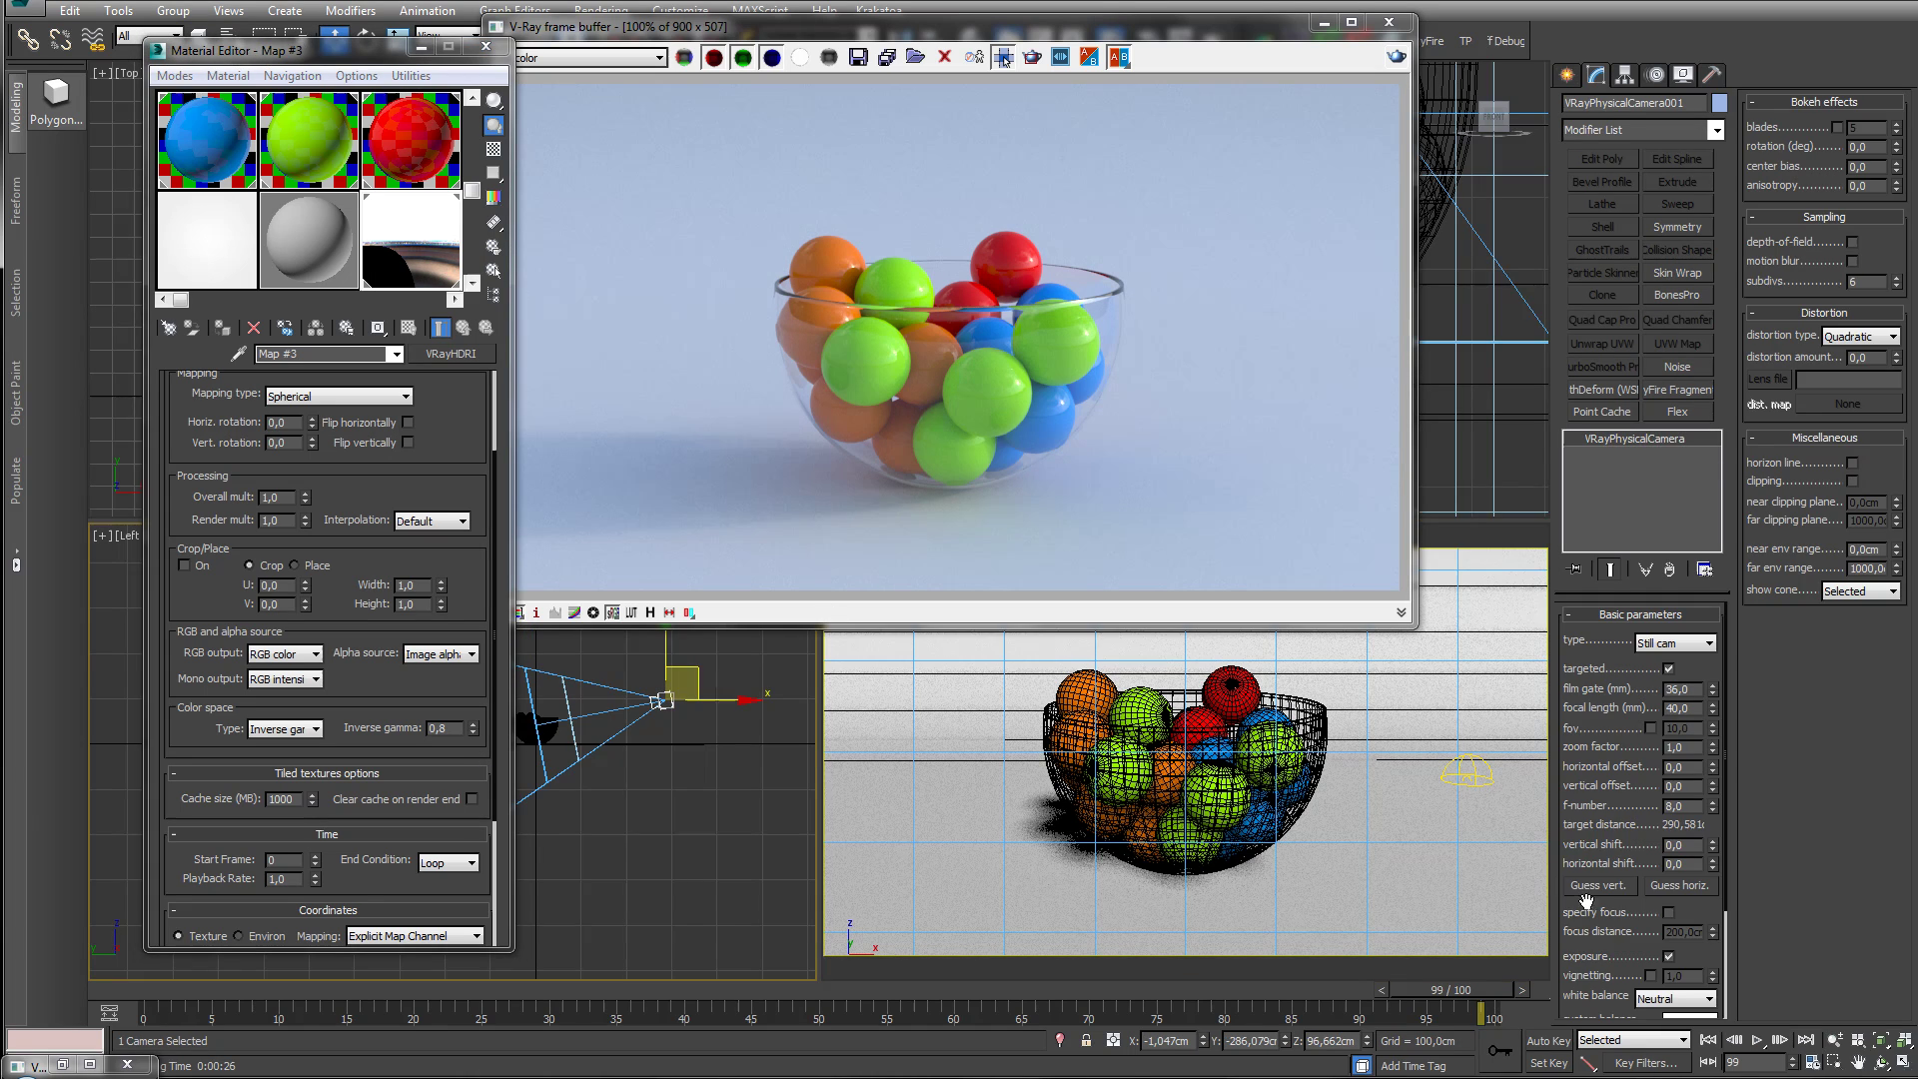
pyautogui.scroll(-5, 1586, 901)
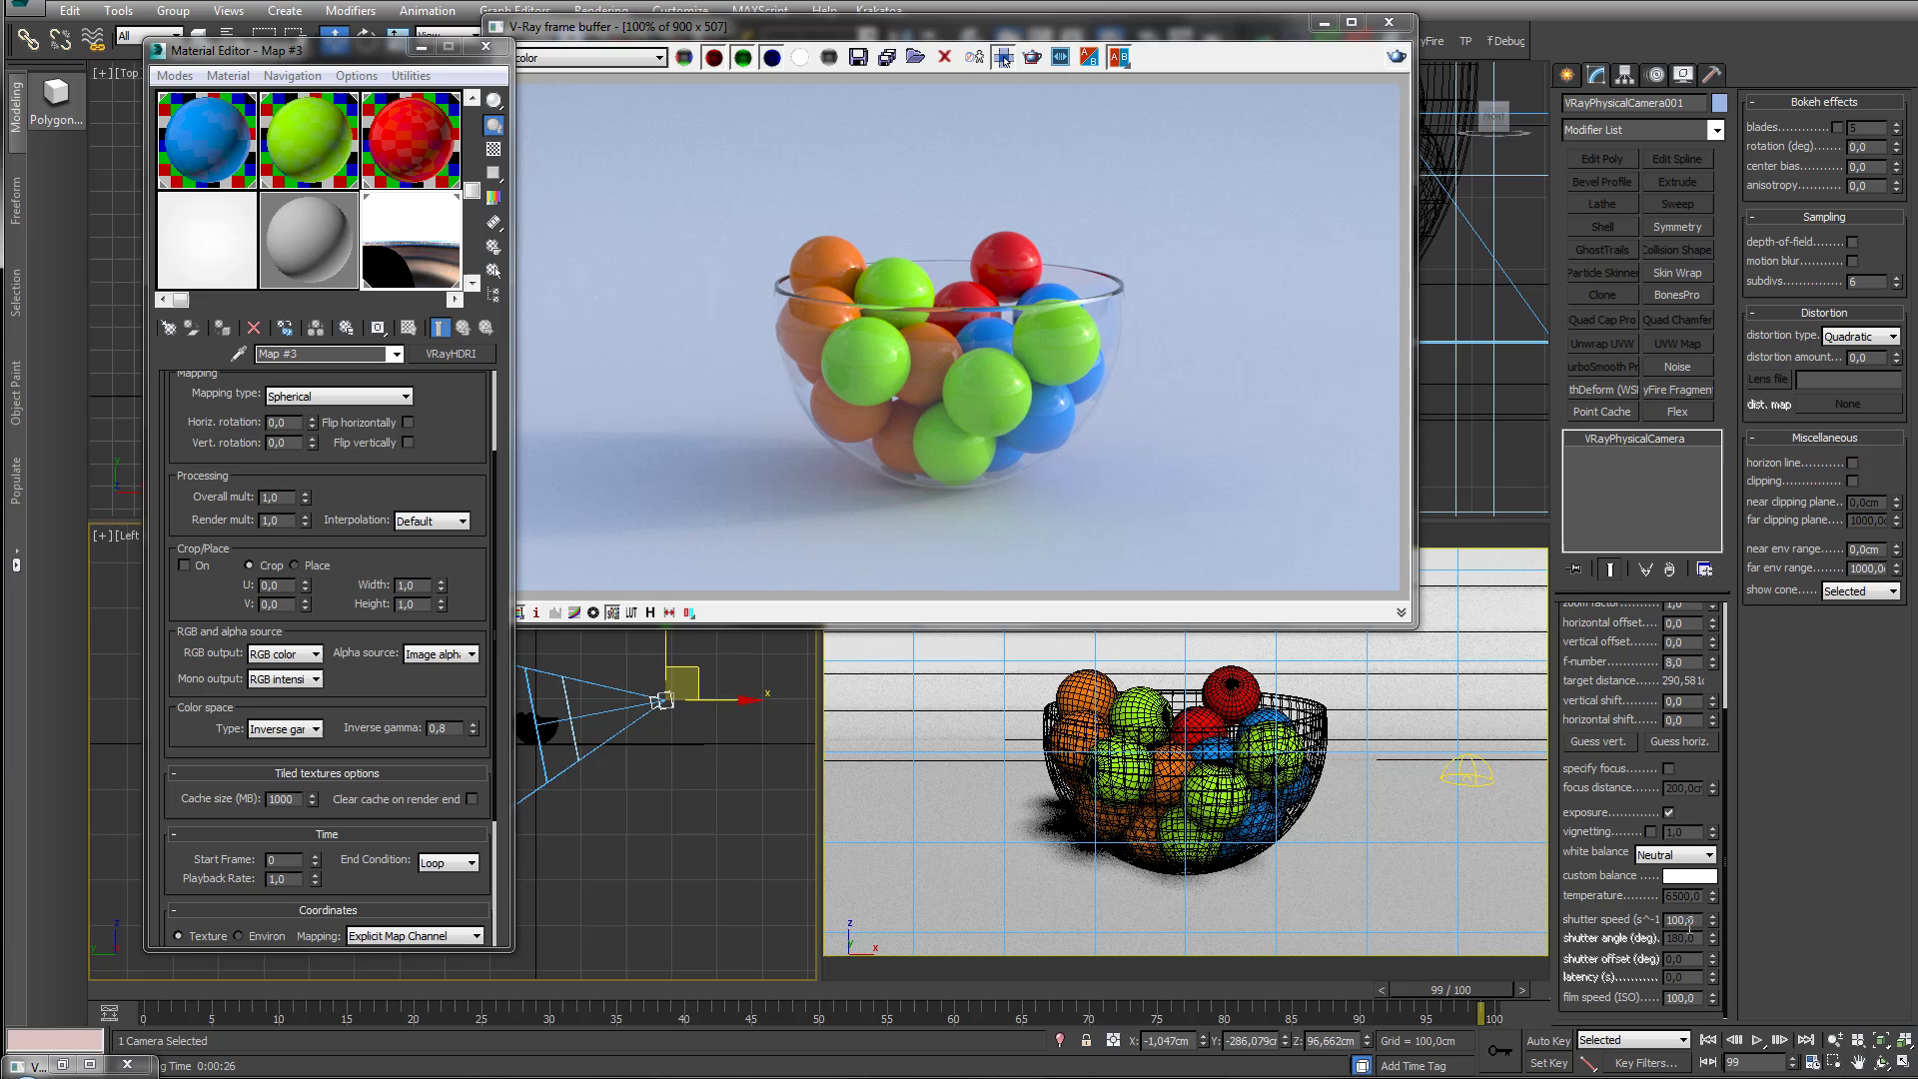
pyautogui.doubleClick(1699, 920)
pyautogui.moveTo(1589, 809); pyautogui.dragTo(1597, 912)
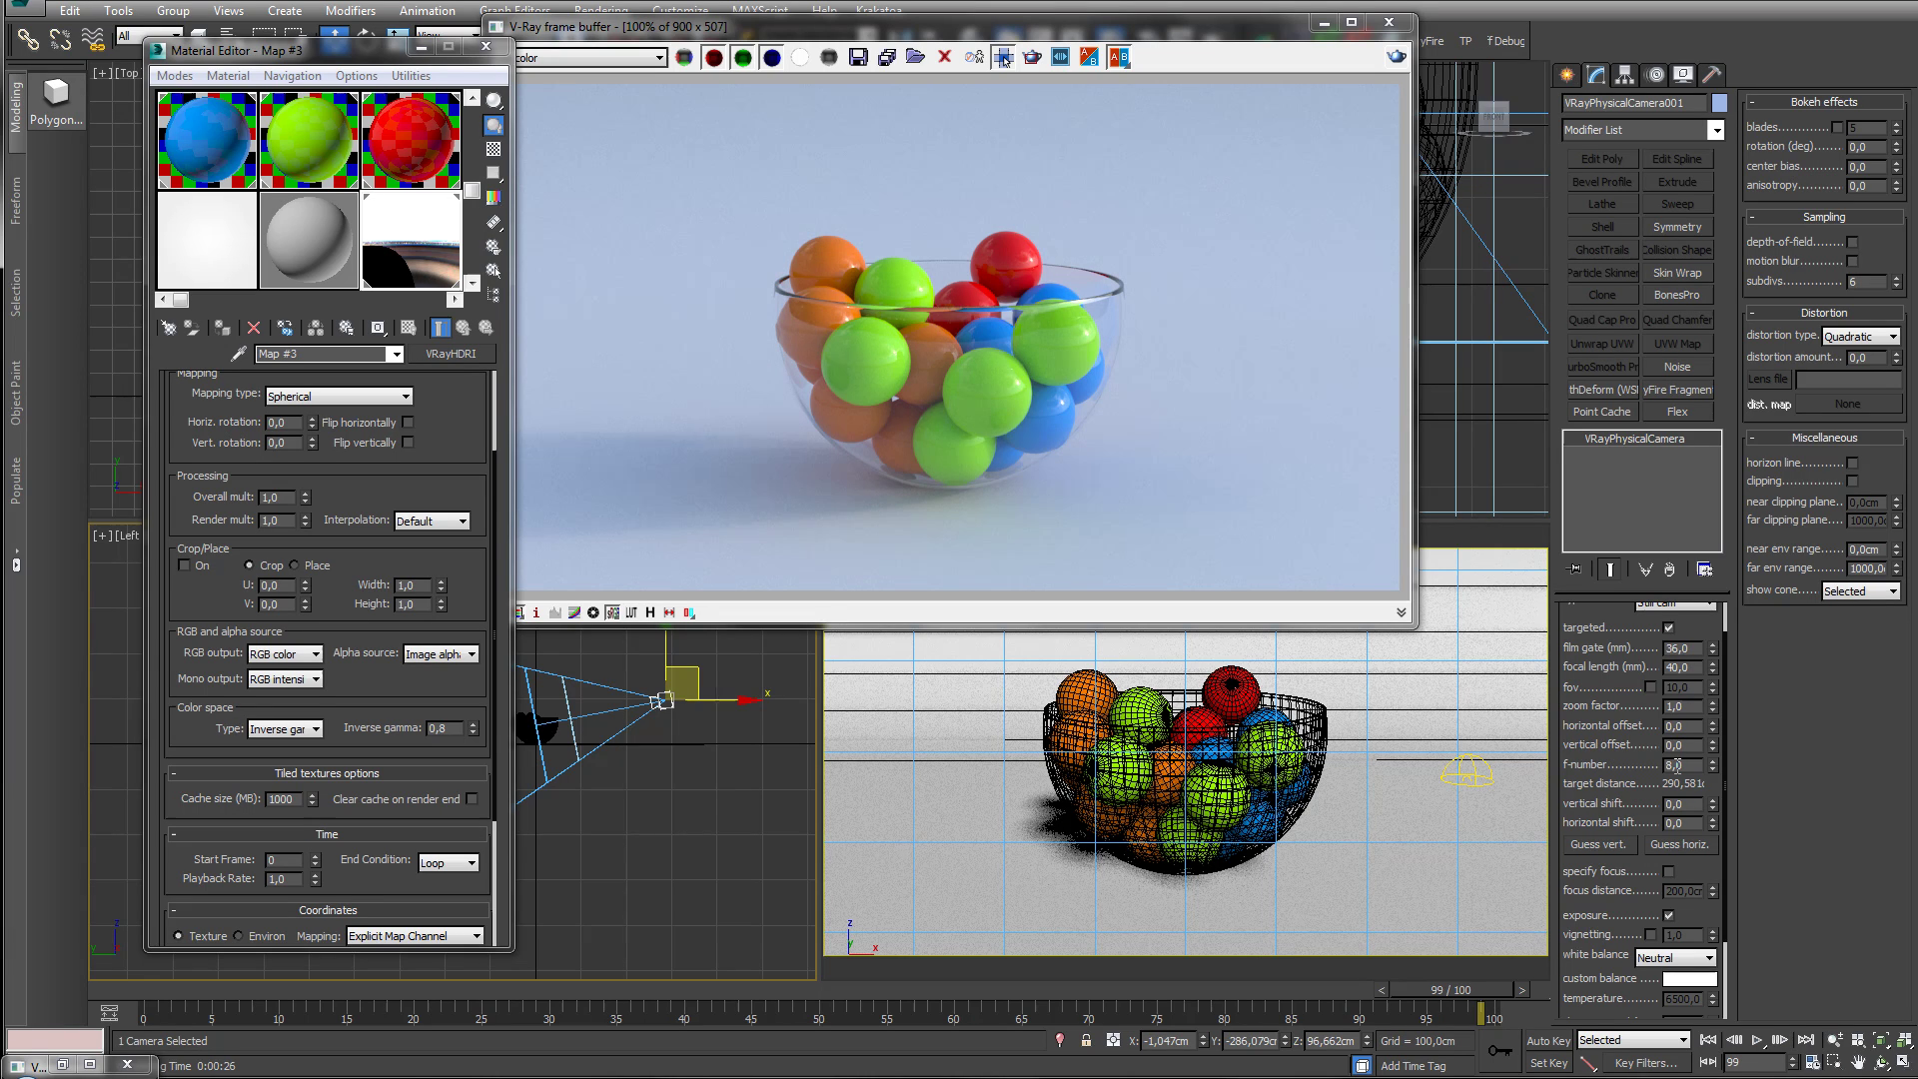
pyautogui.scroll(-3, 1606, 776)
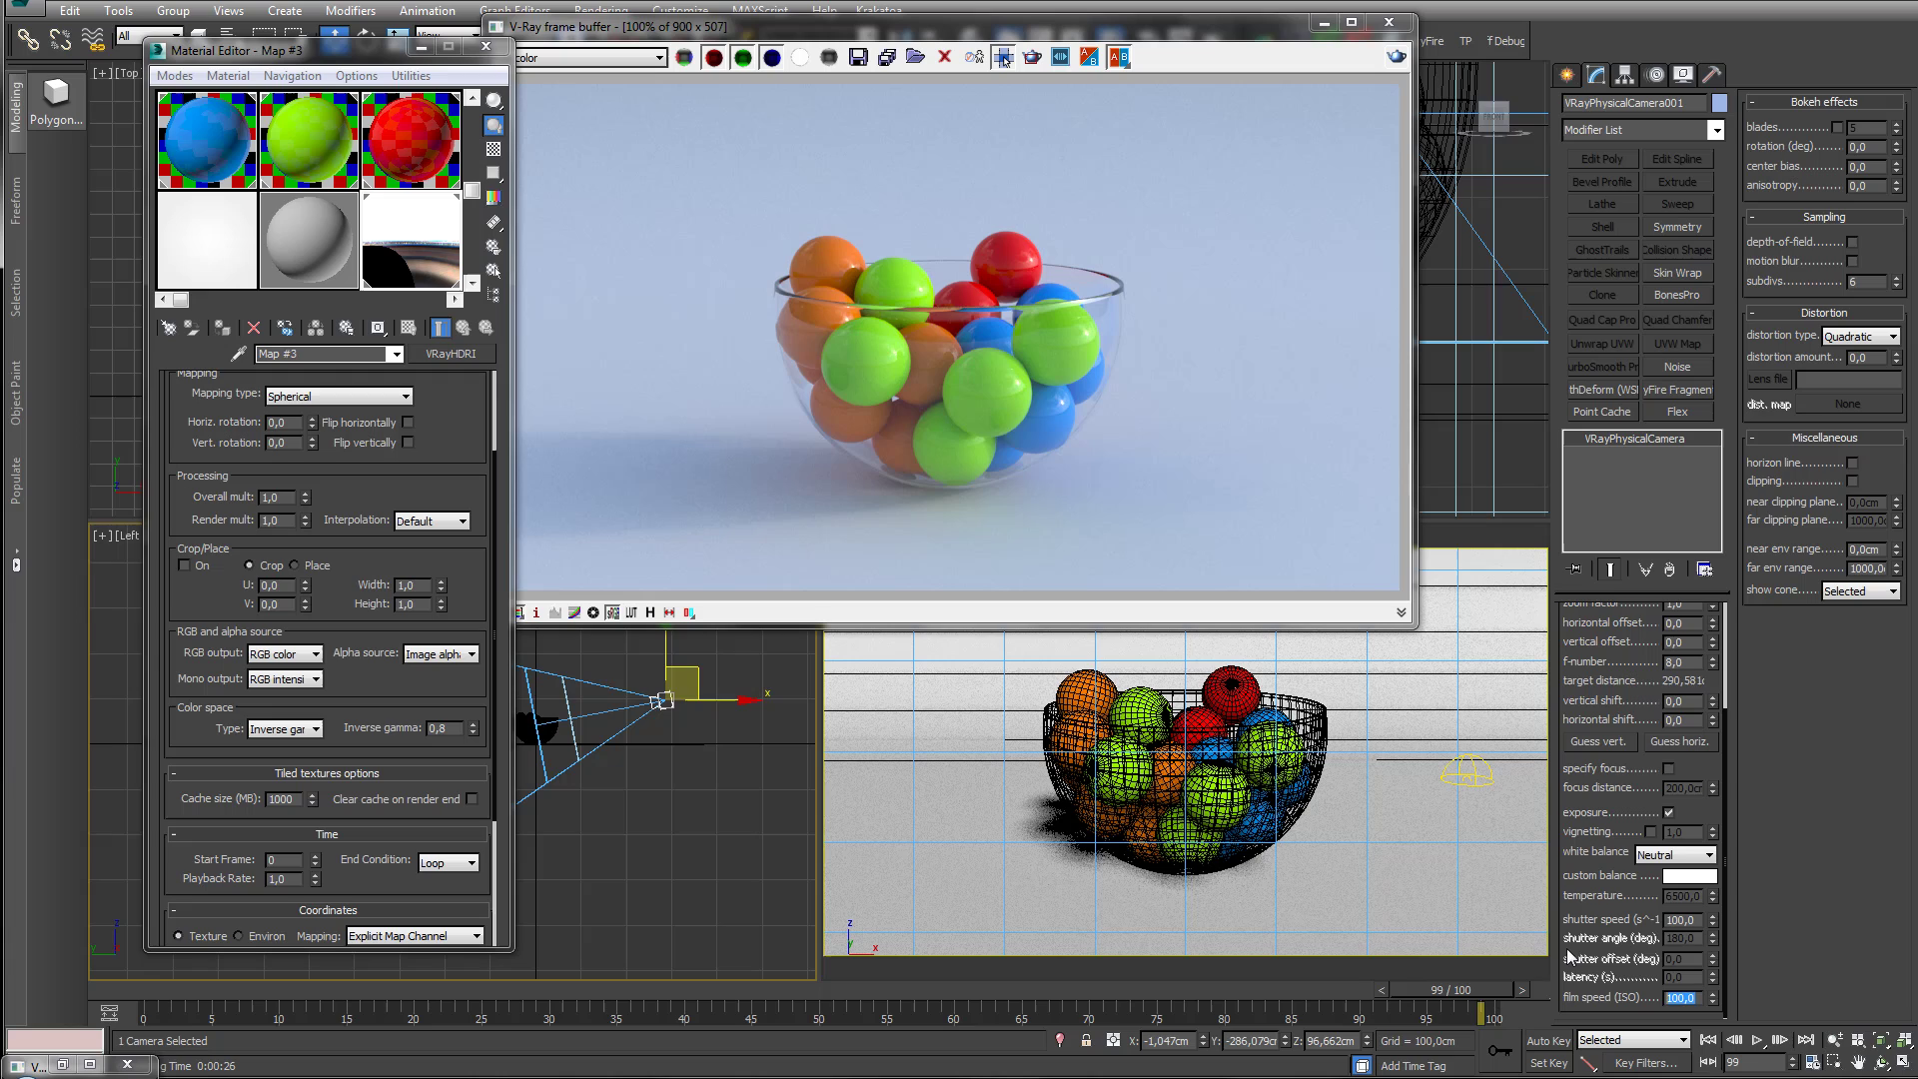
# - Set the V-Ray camera's shutter speed to 300
pyautogui.scroll(1, 1573, 934)
pyautogui.click(1680, 926)
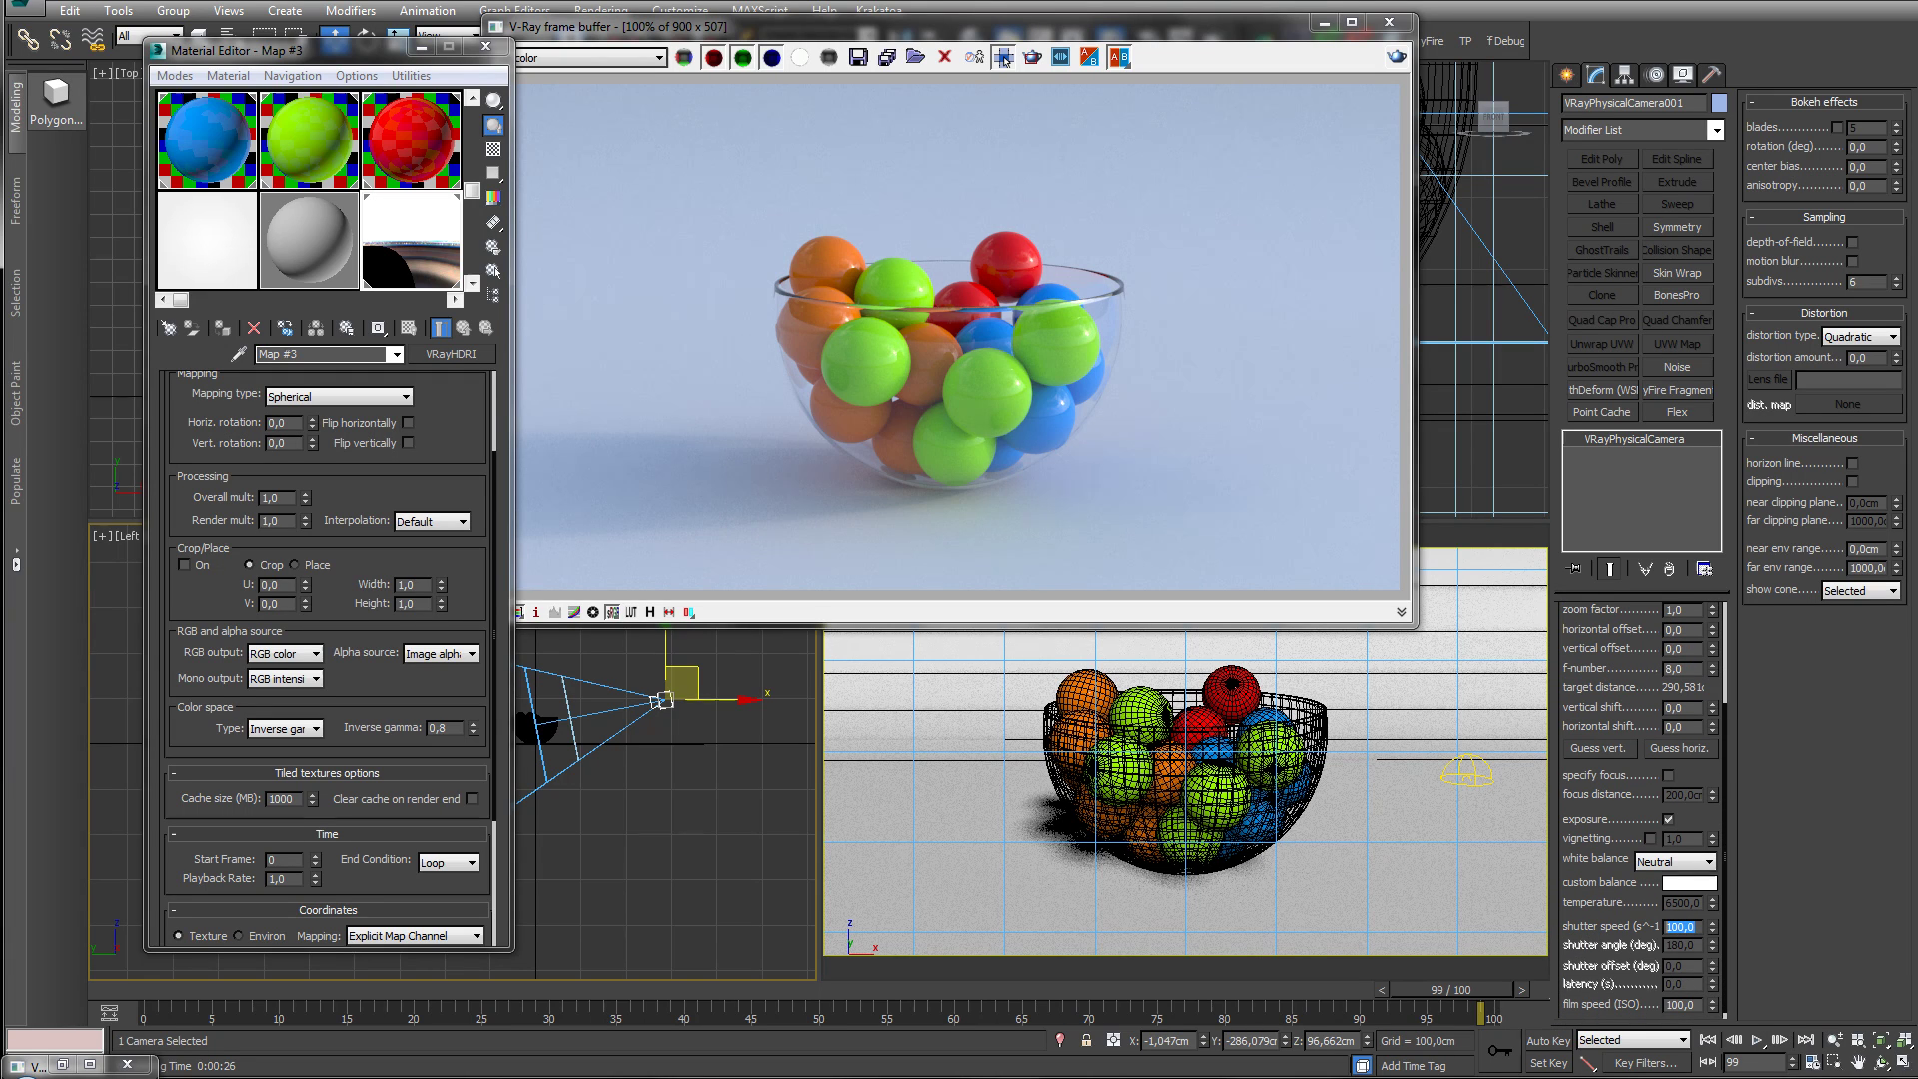
pyautogui.write('300')
pyautogui.press('Return')
# - Activate the camera viewport and start a new render of the bowl
pyautogui.middleClick(1420, 793)
pyautogui.click(1386, 60)
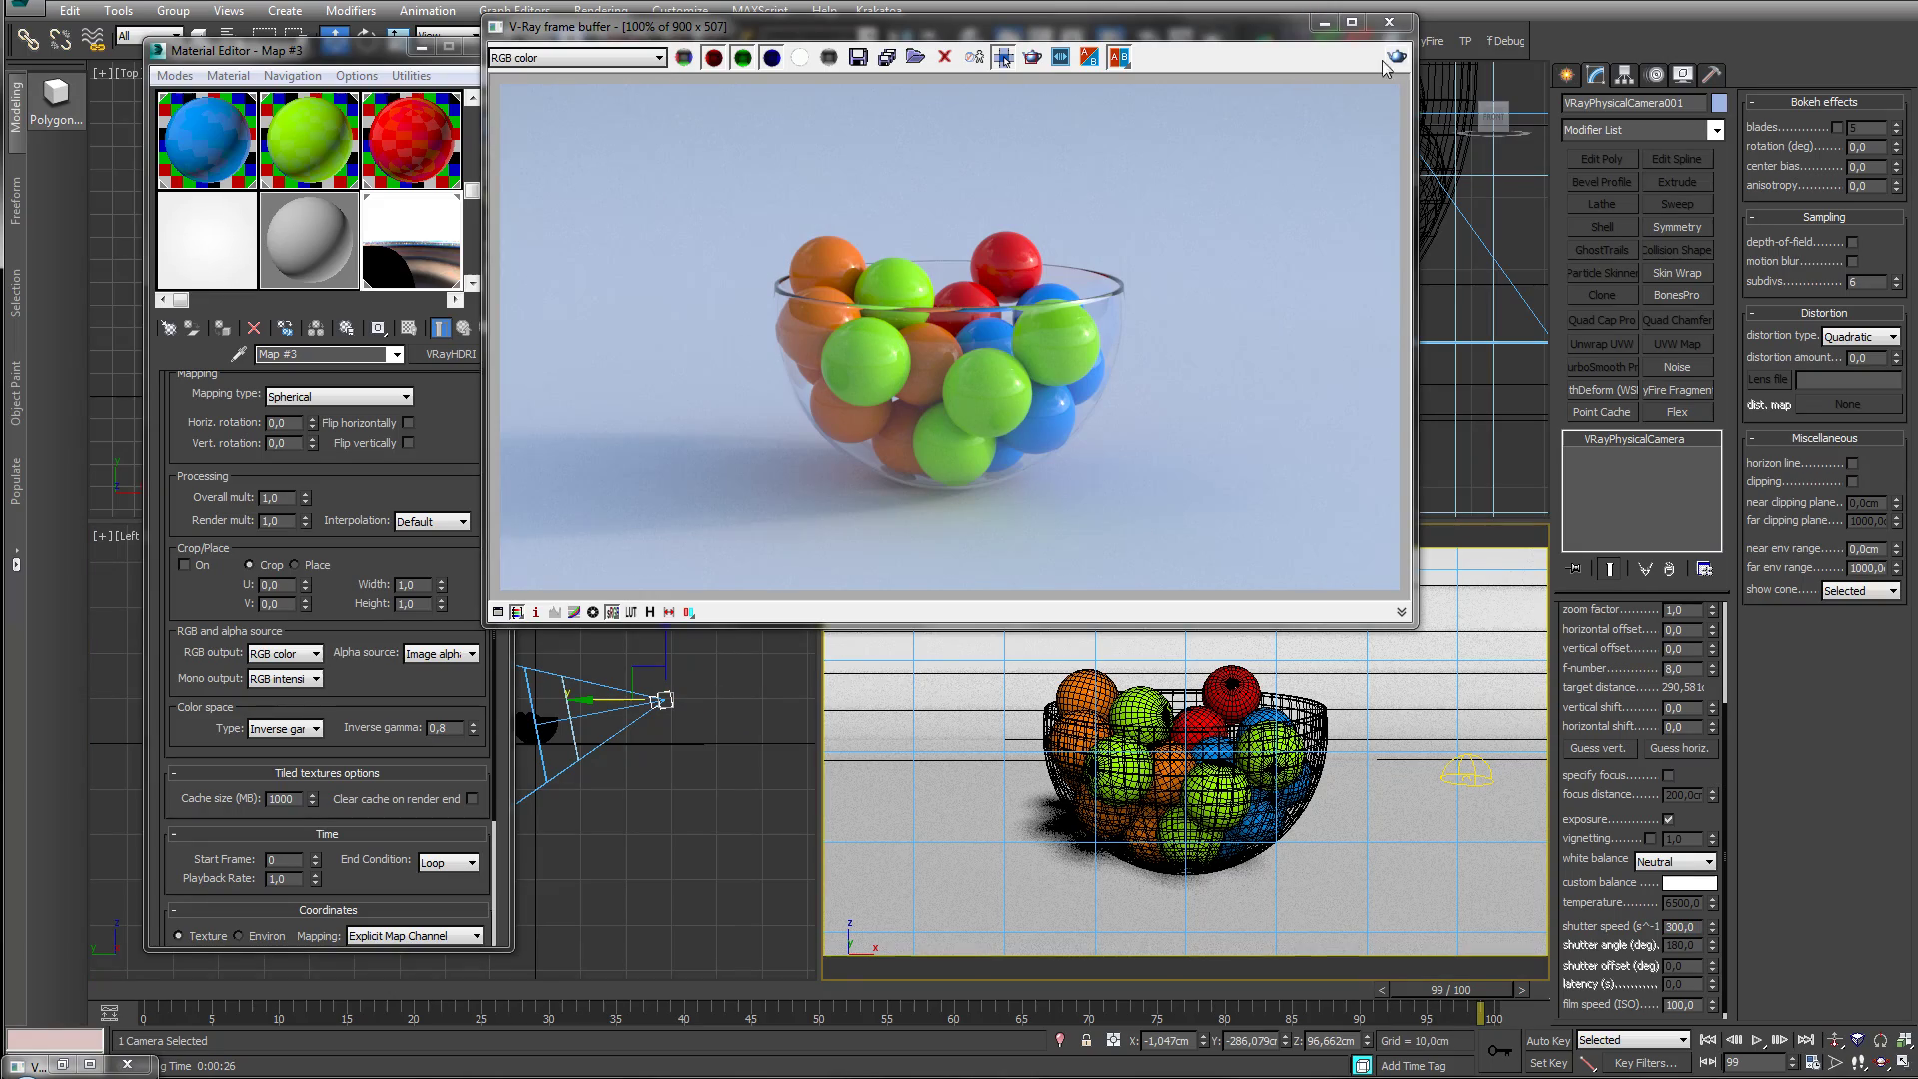
pyautogui.moveTo(1191, 36); pyautogui.dragTo(1187, 15)
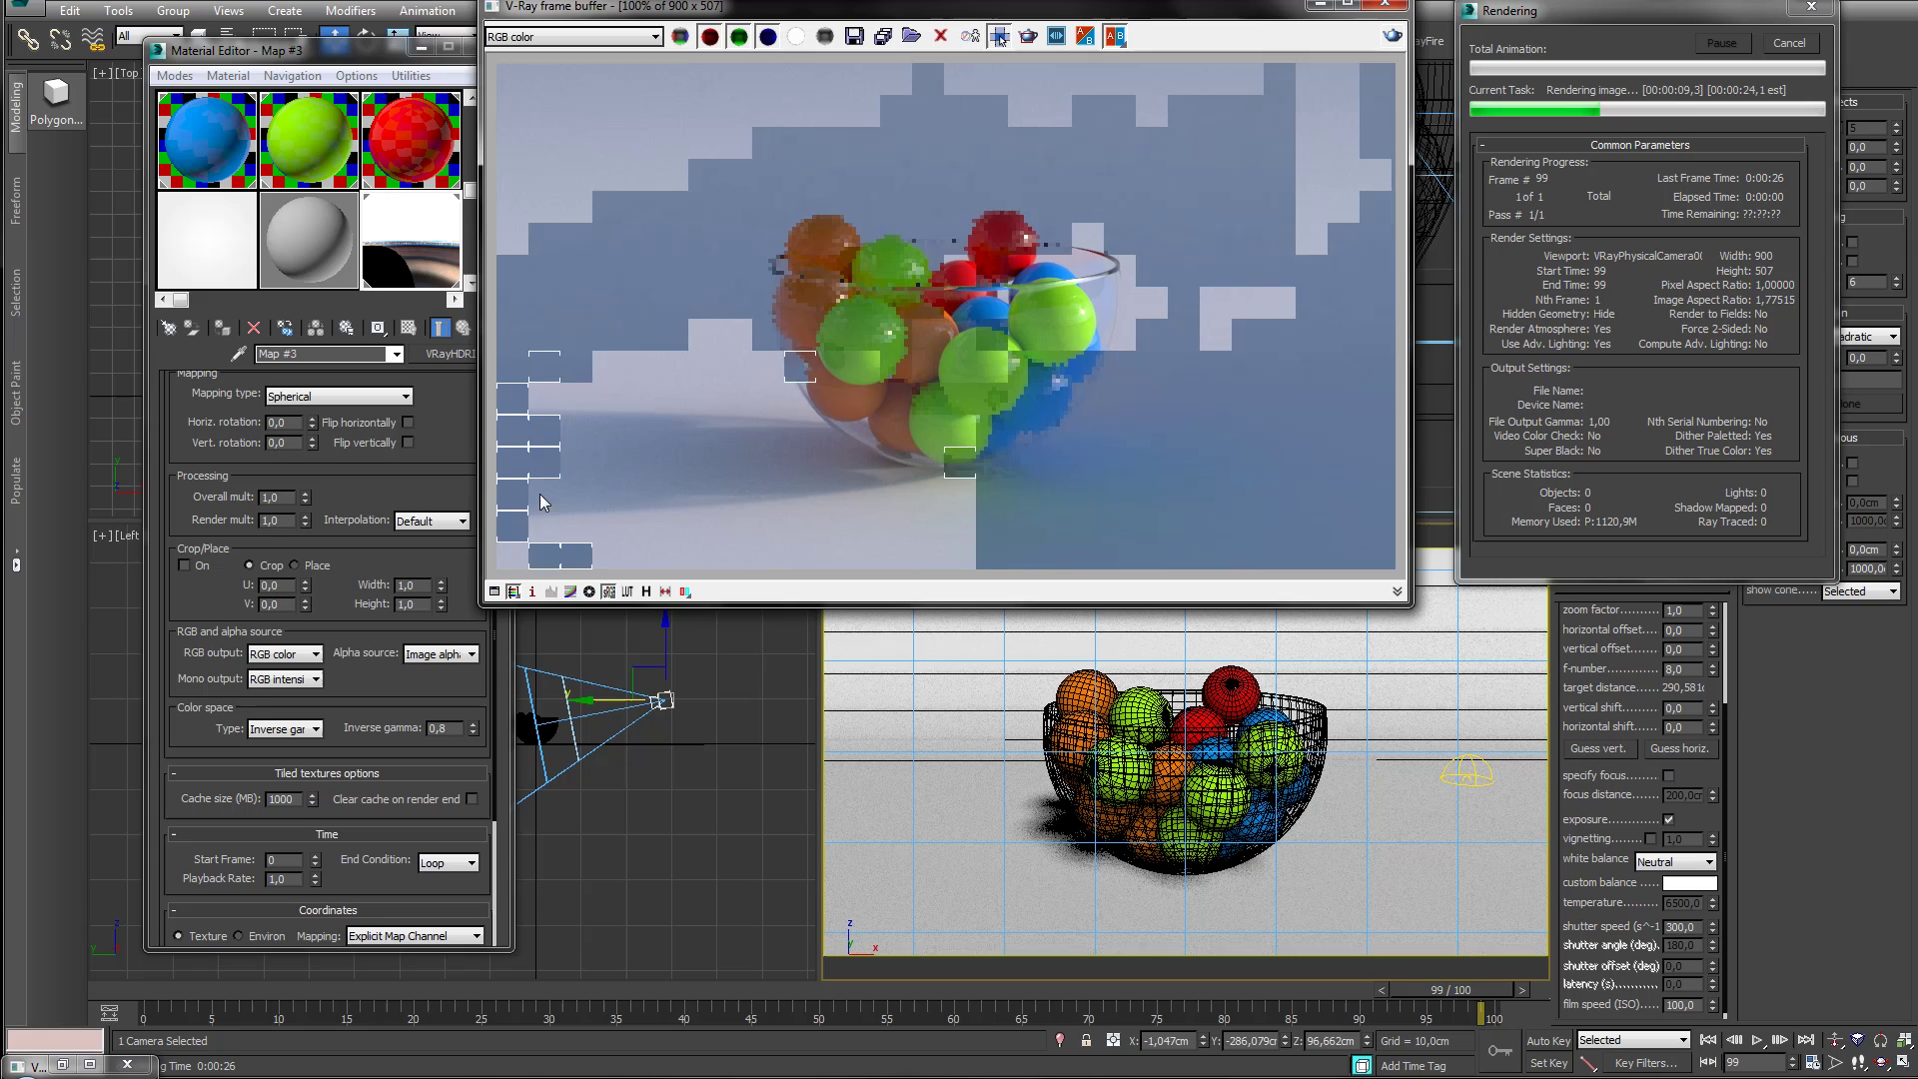
# - Cancel the render, lower the HDRI inverse gamma to 0.7 and test-render, checking pixel values
pyautogui.click(1790, 45)
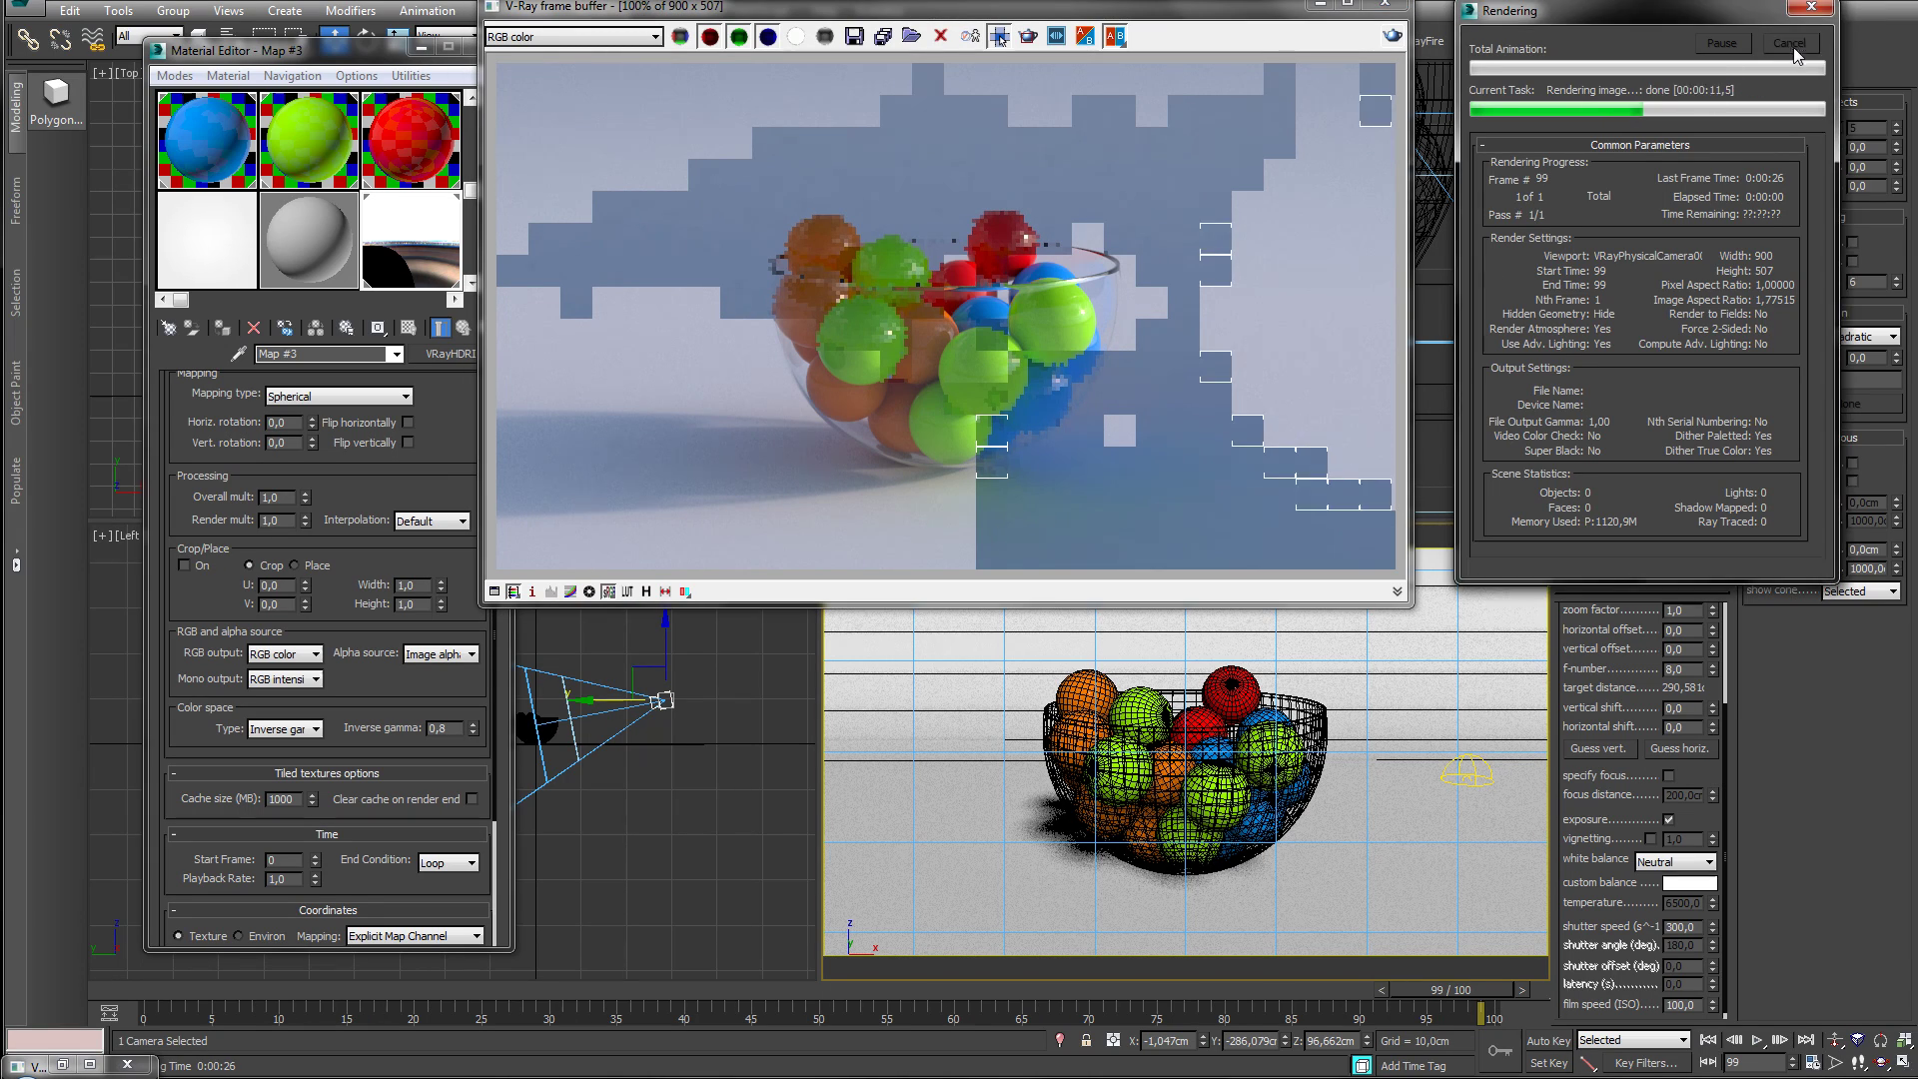
pyautogui.click(472, 733)
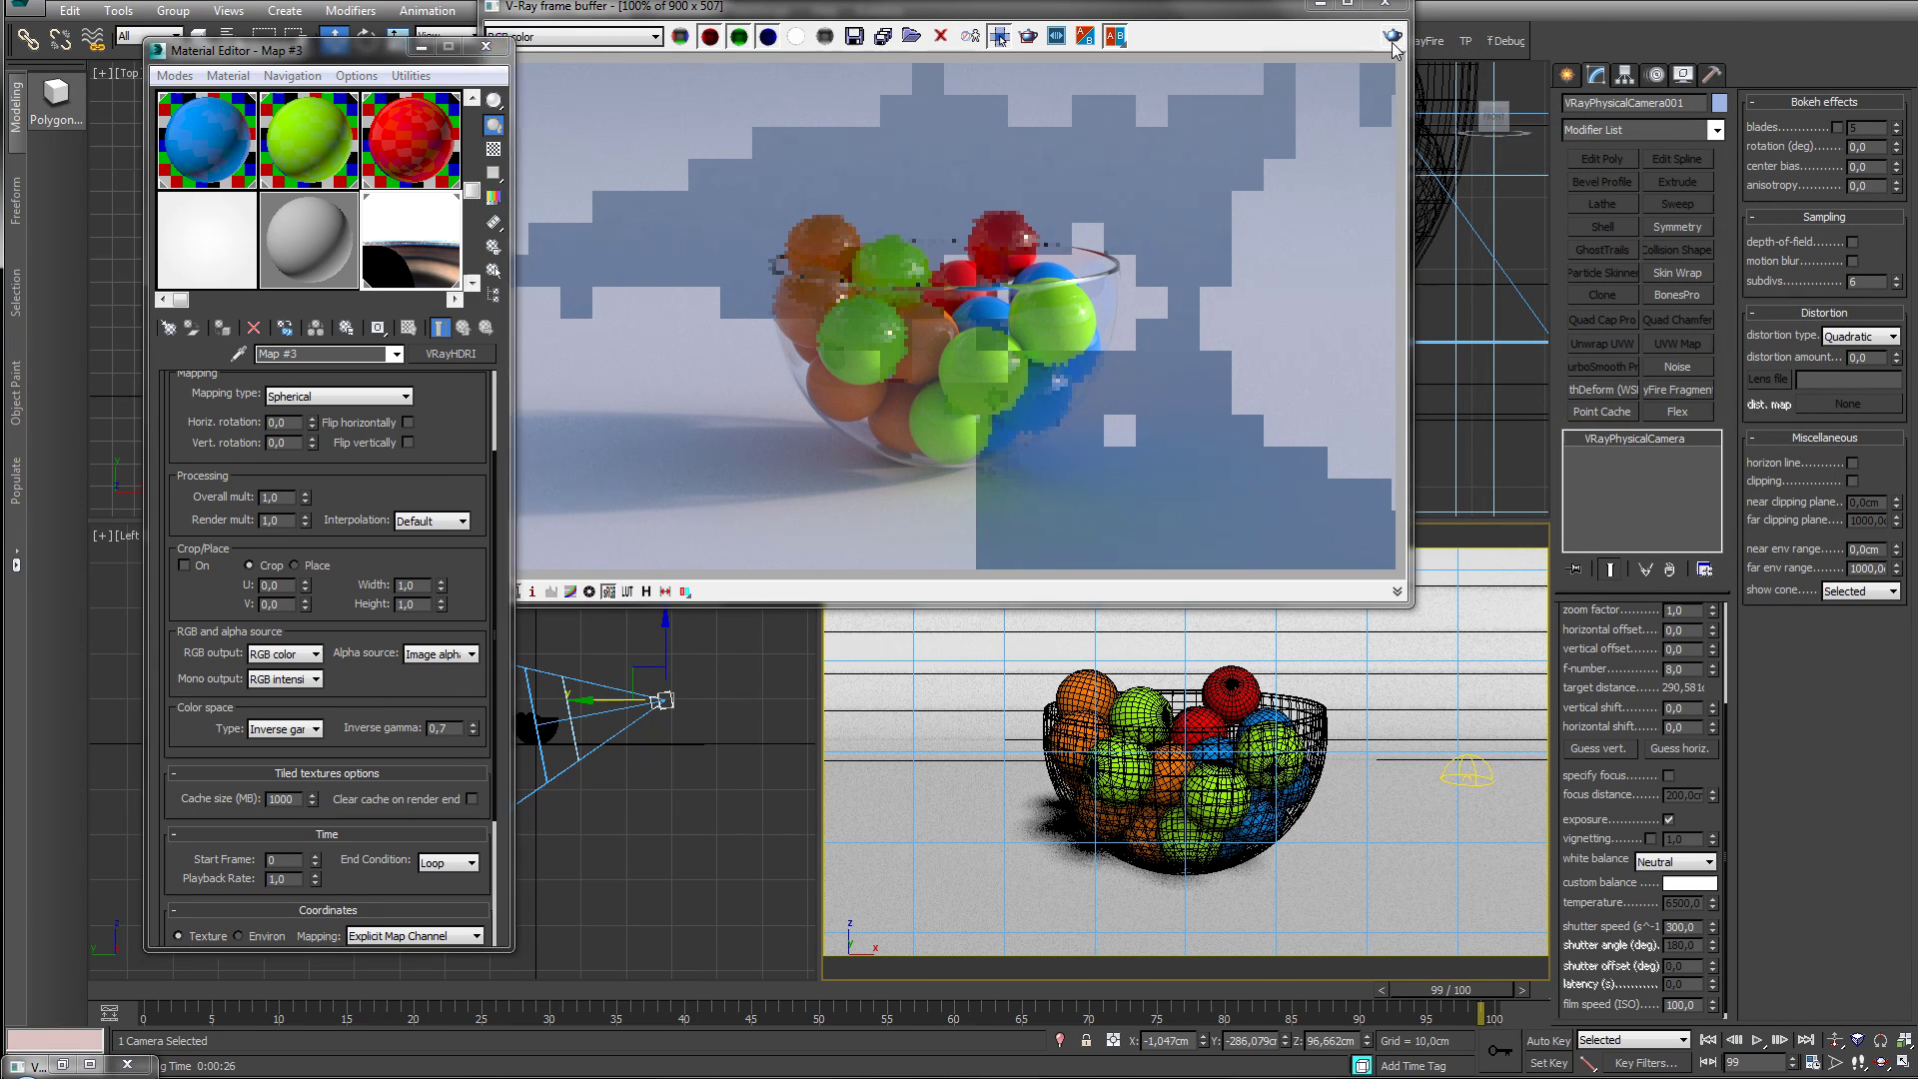
pyautogui.hotkey('shift', 'q')
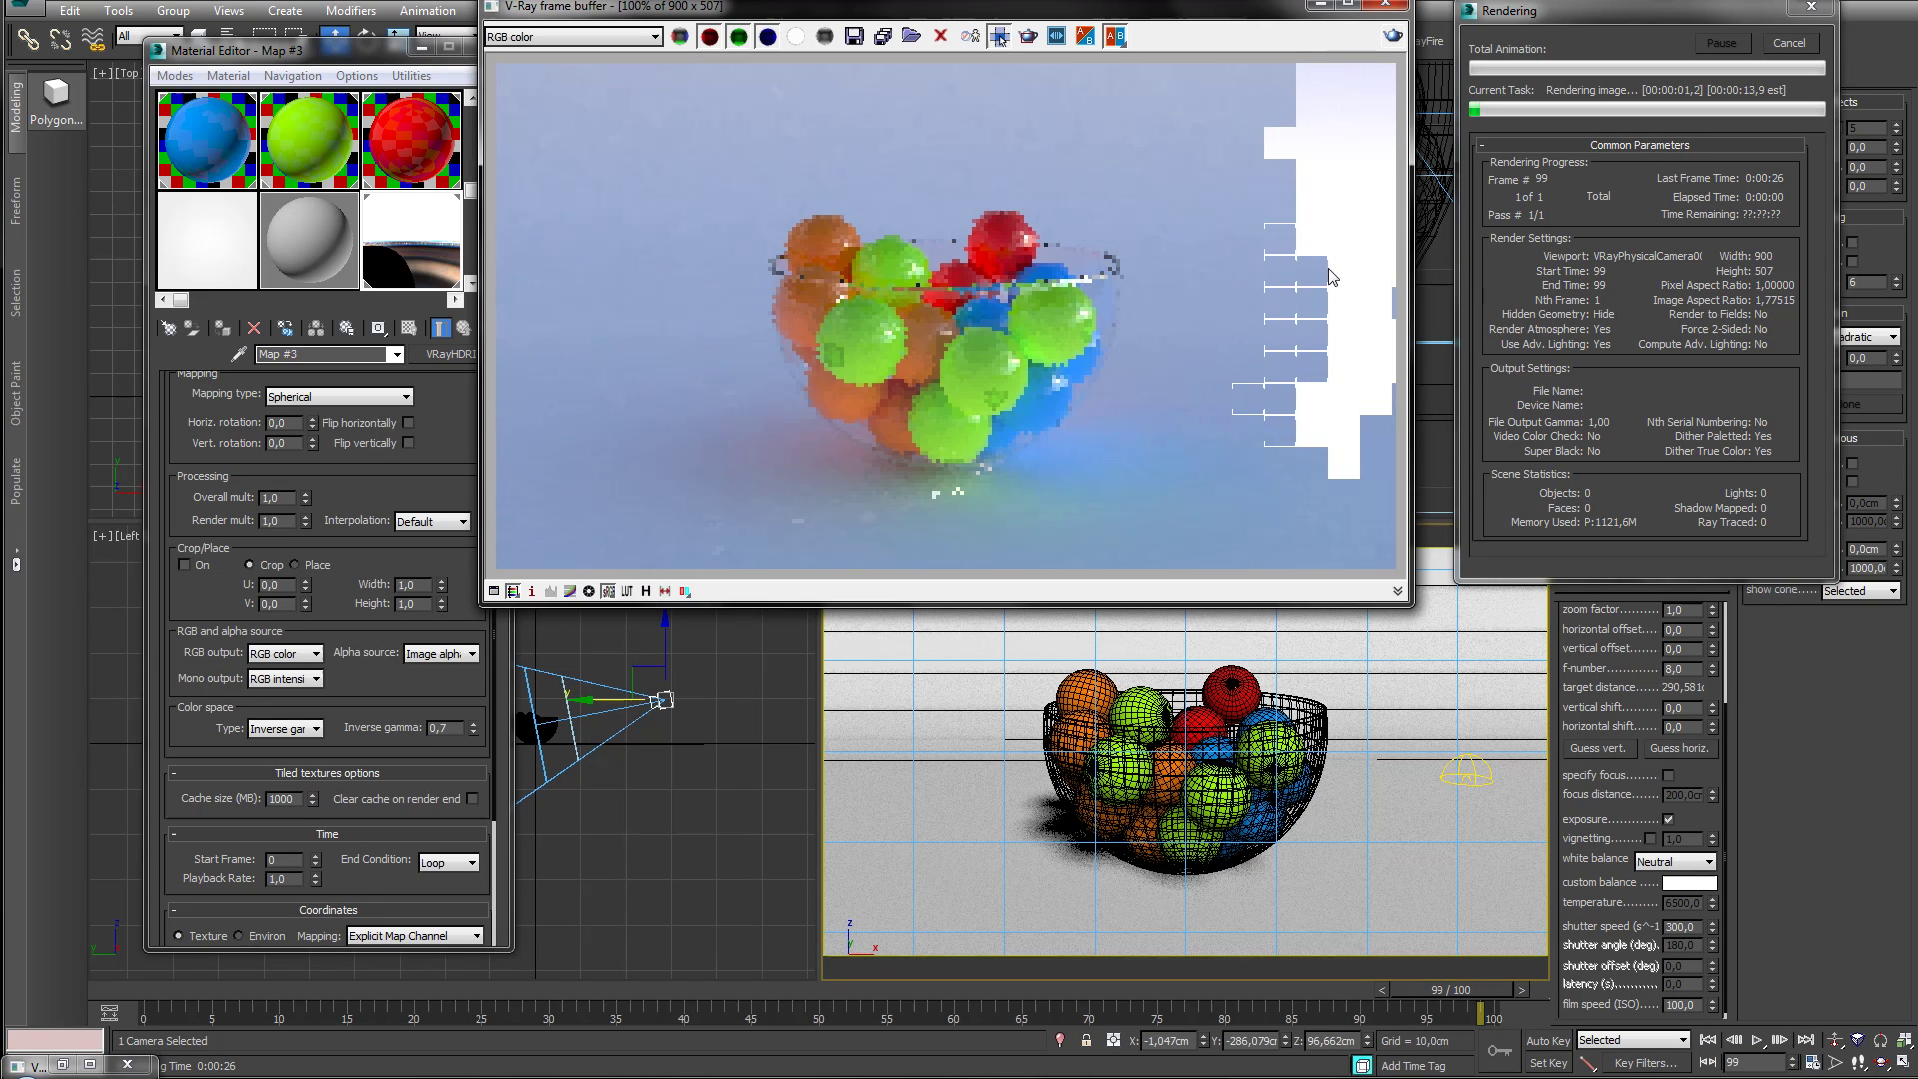
pyautogui.rightClick(1363, 308)
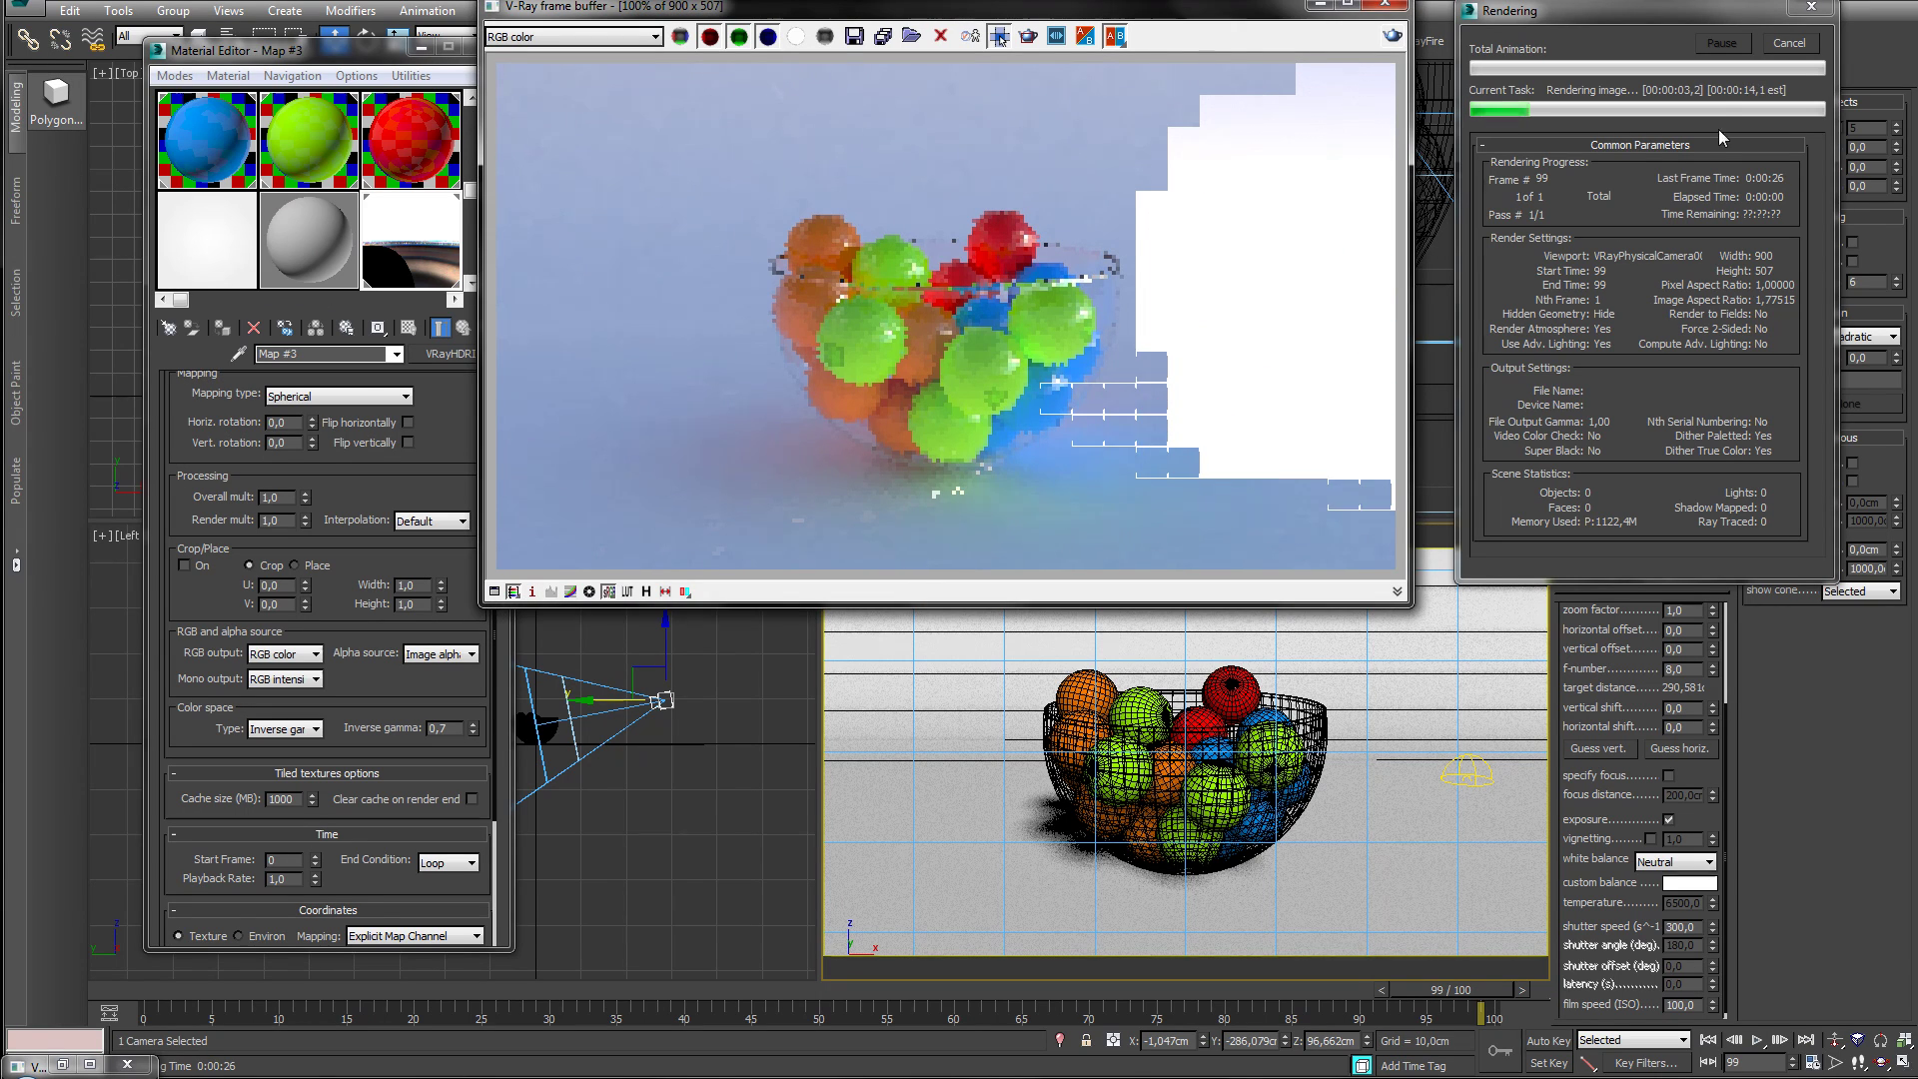
pyautogui.click(1667, 885)
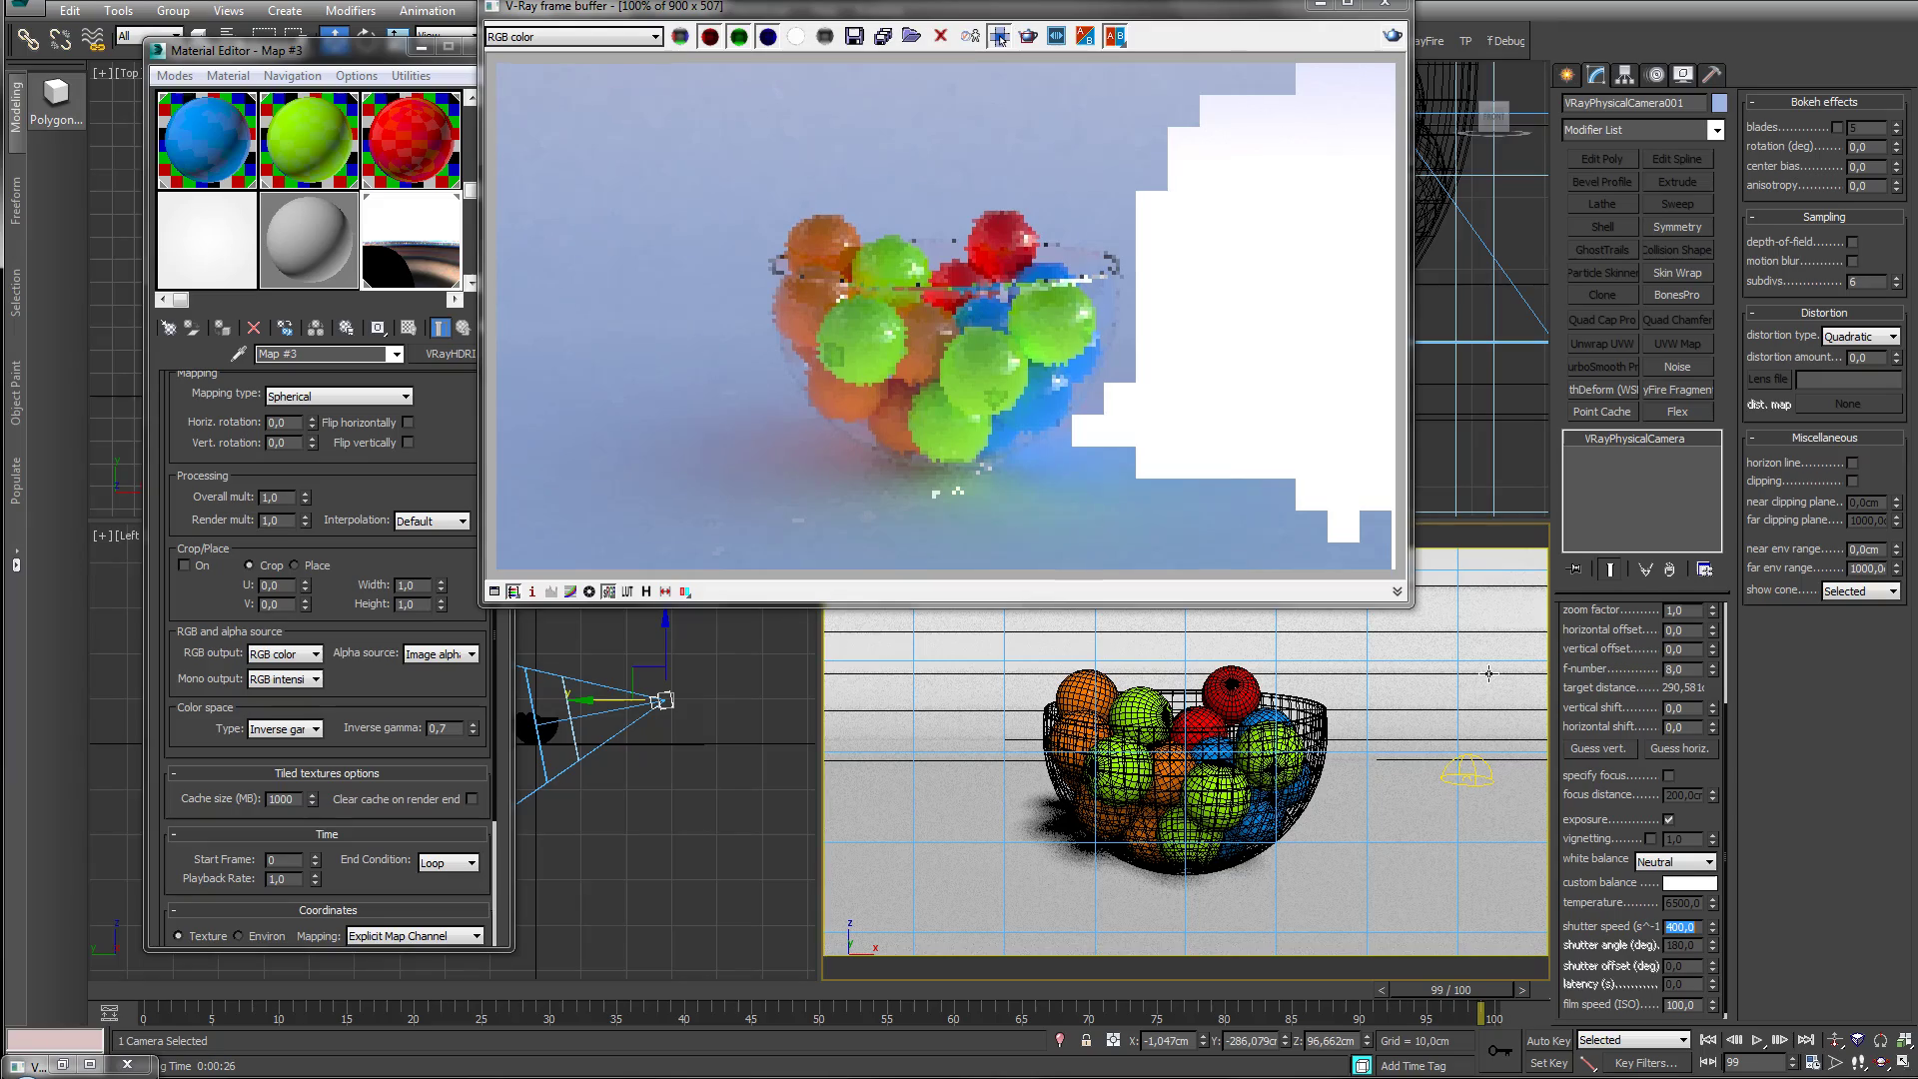
# - Re-render with the updated settings, sample pixel values across the image, then cancel the render
pyautogui.click(1393, 37)
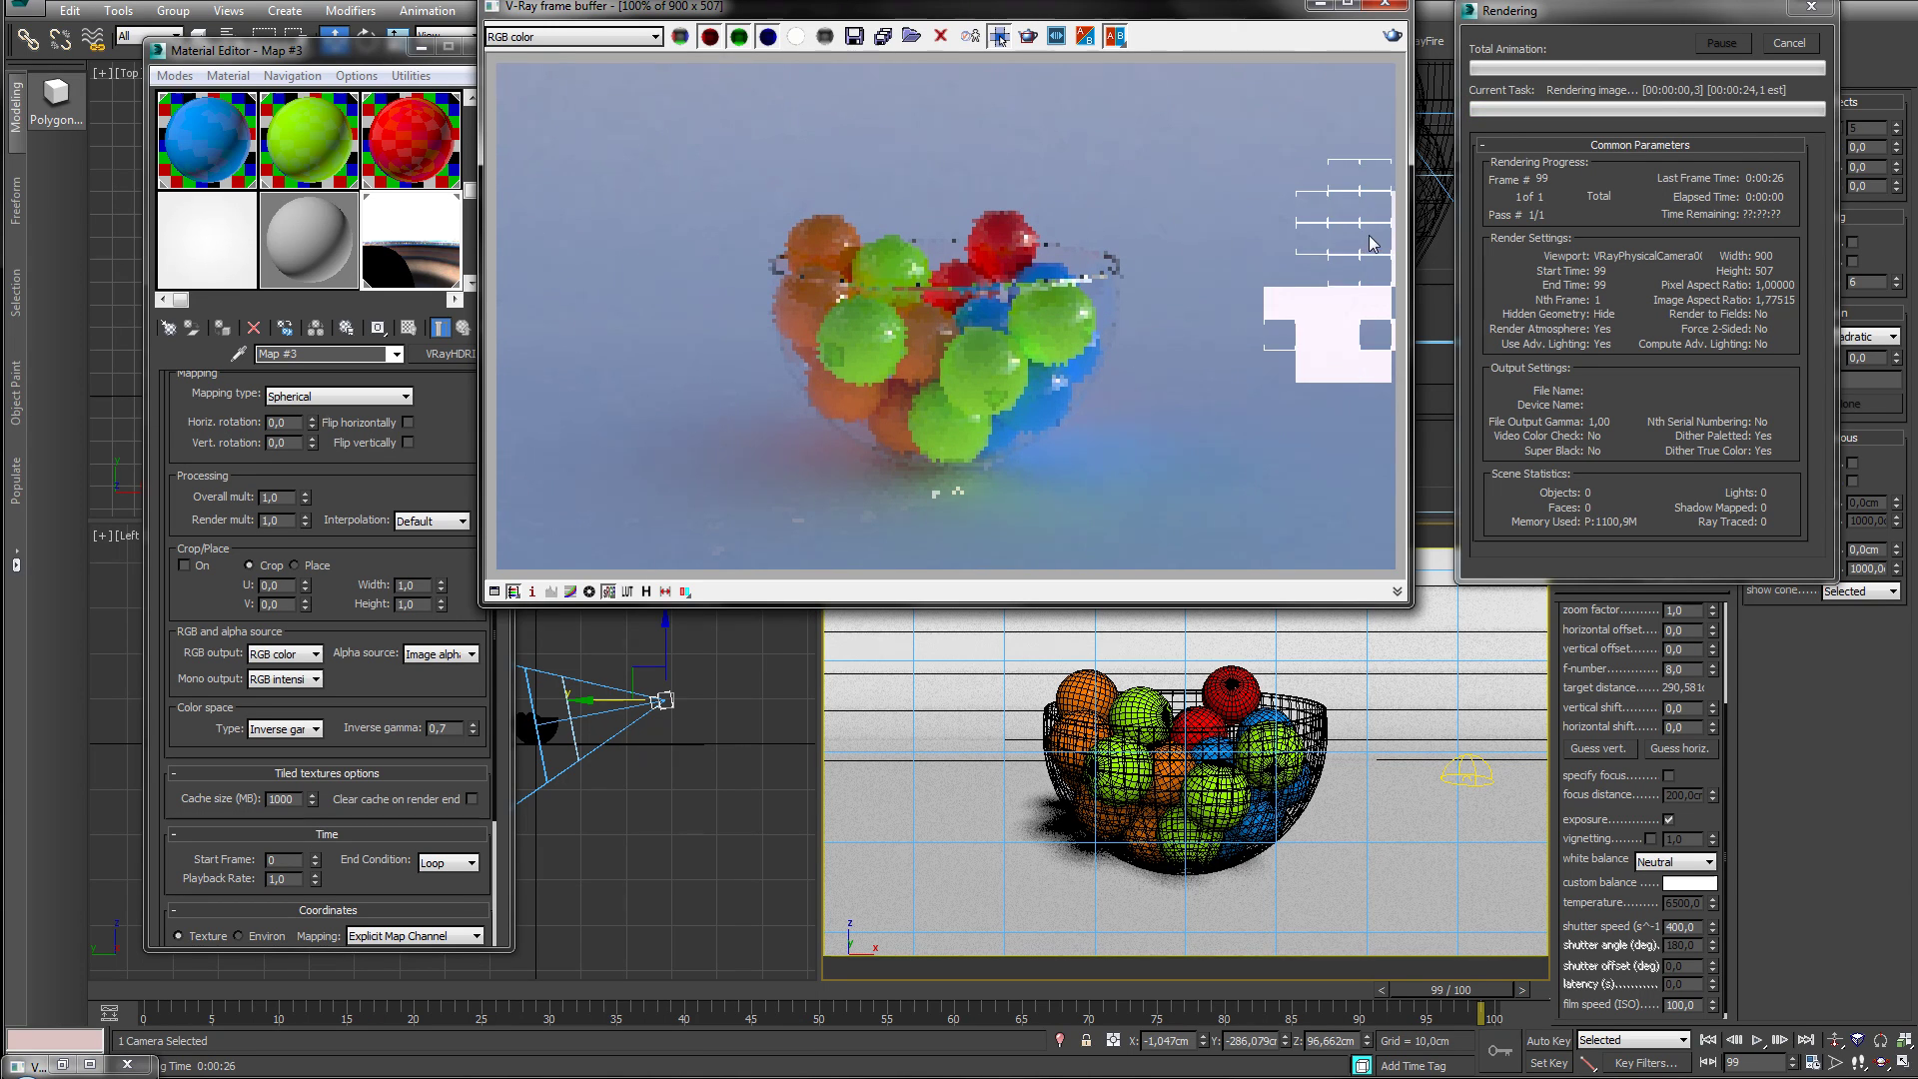
pyautogui.rightClick(1359, 277)
pyautogui.moveTo(1359, 284); pyautogui.dragTo(1239, 325, button='right')
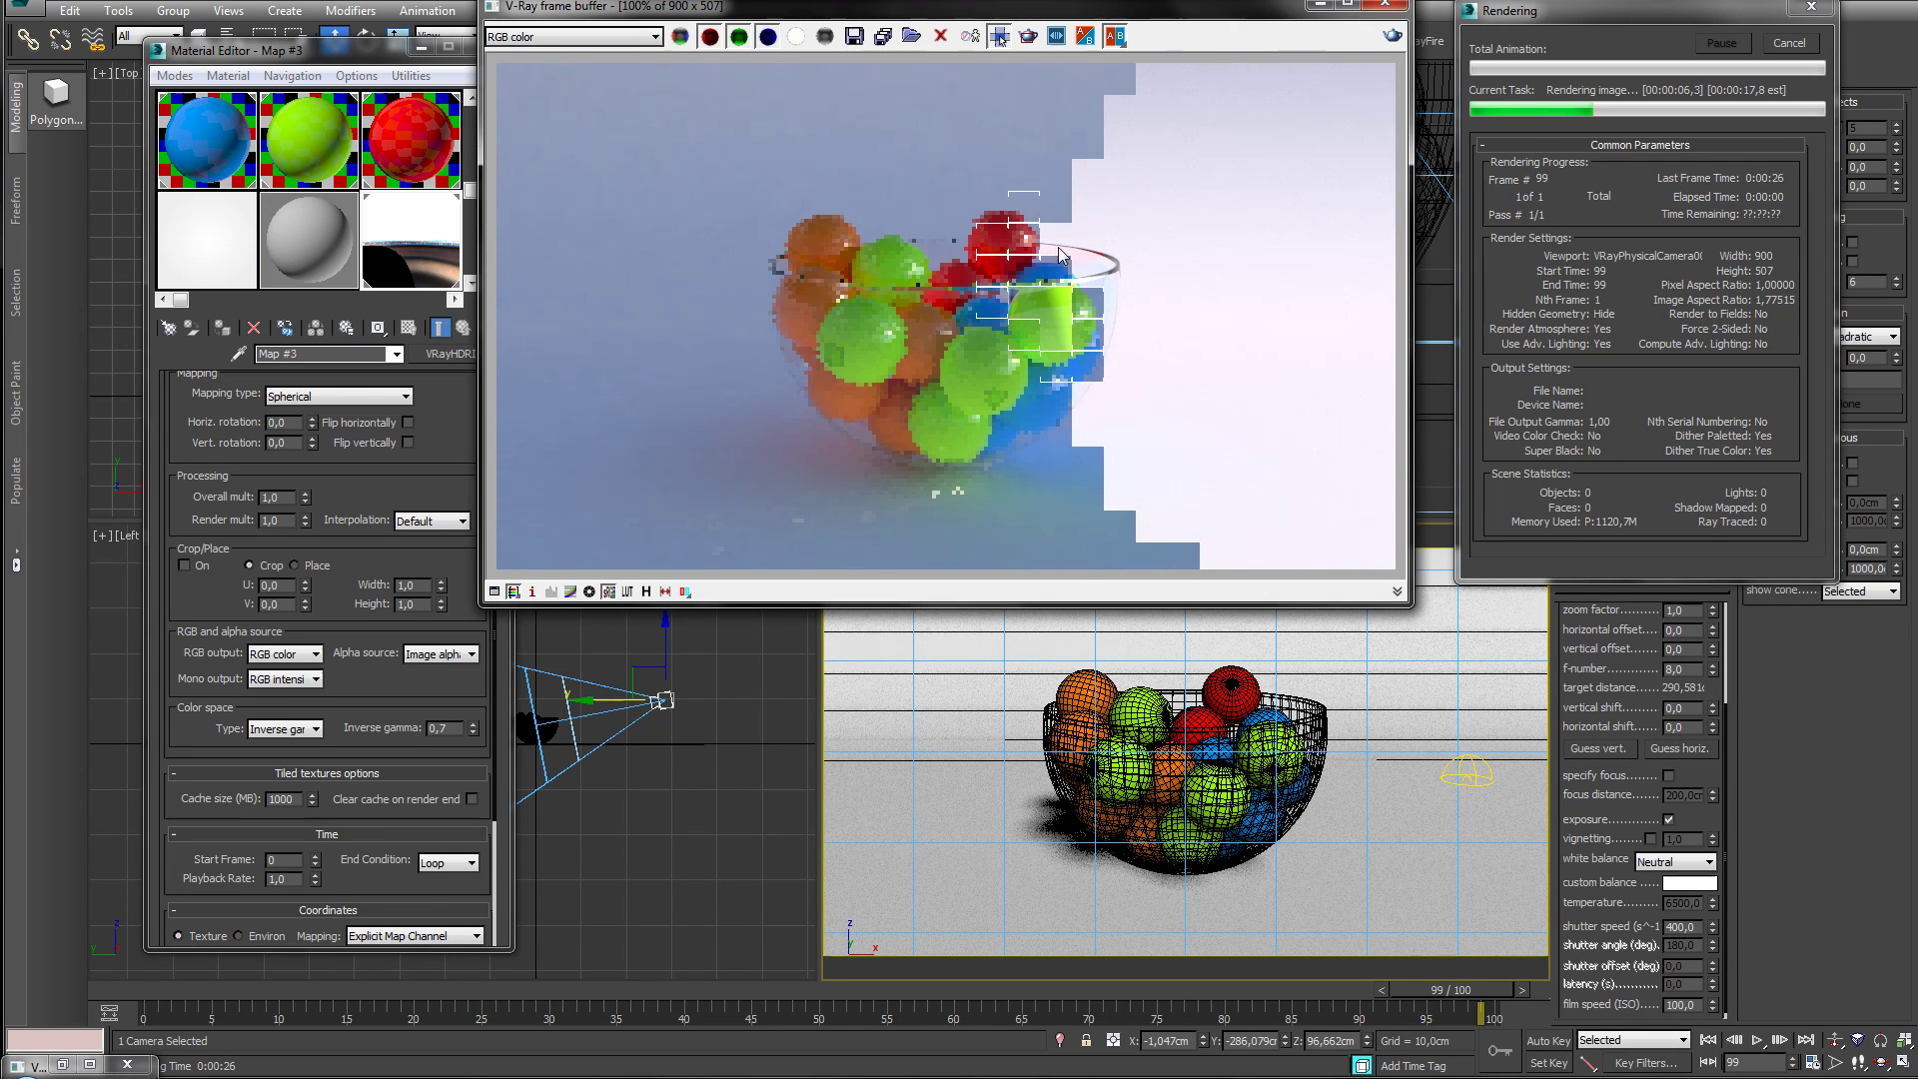
pyautogui.moveTo(1058, 248); pyautogui.dragTo(949, 510, button='right')
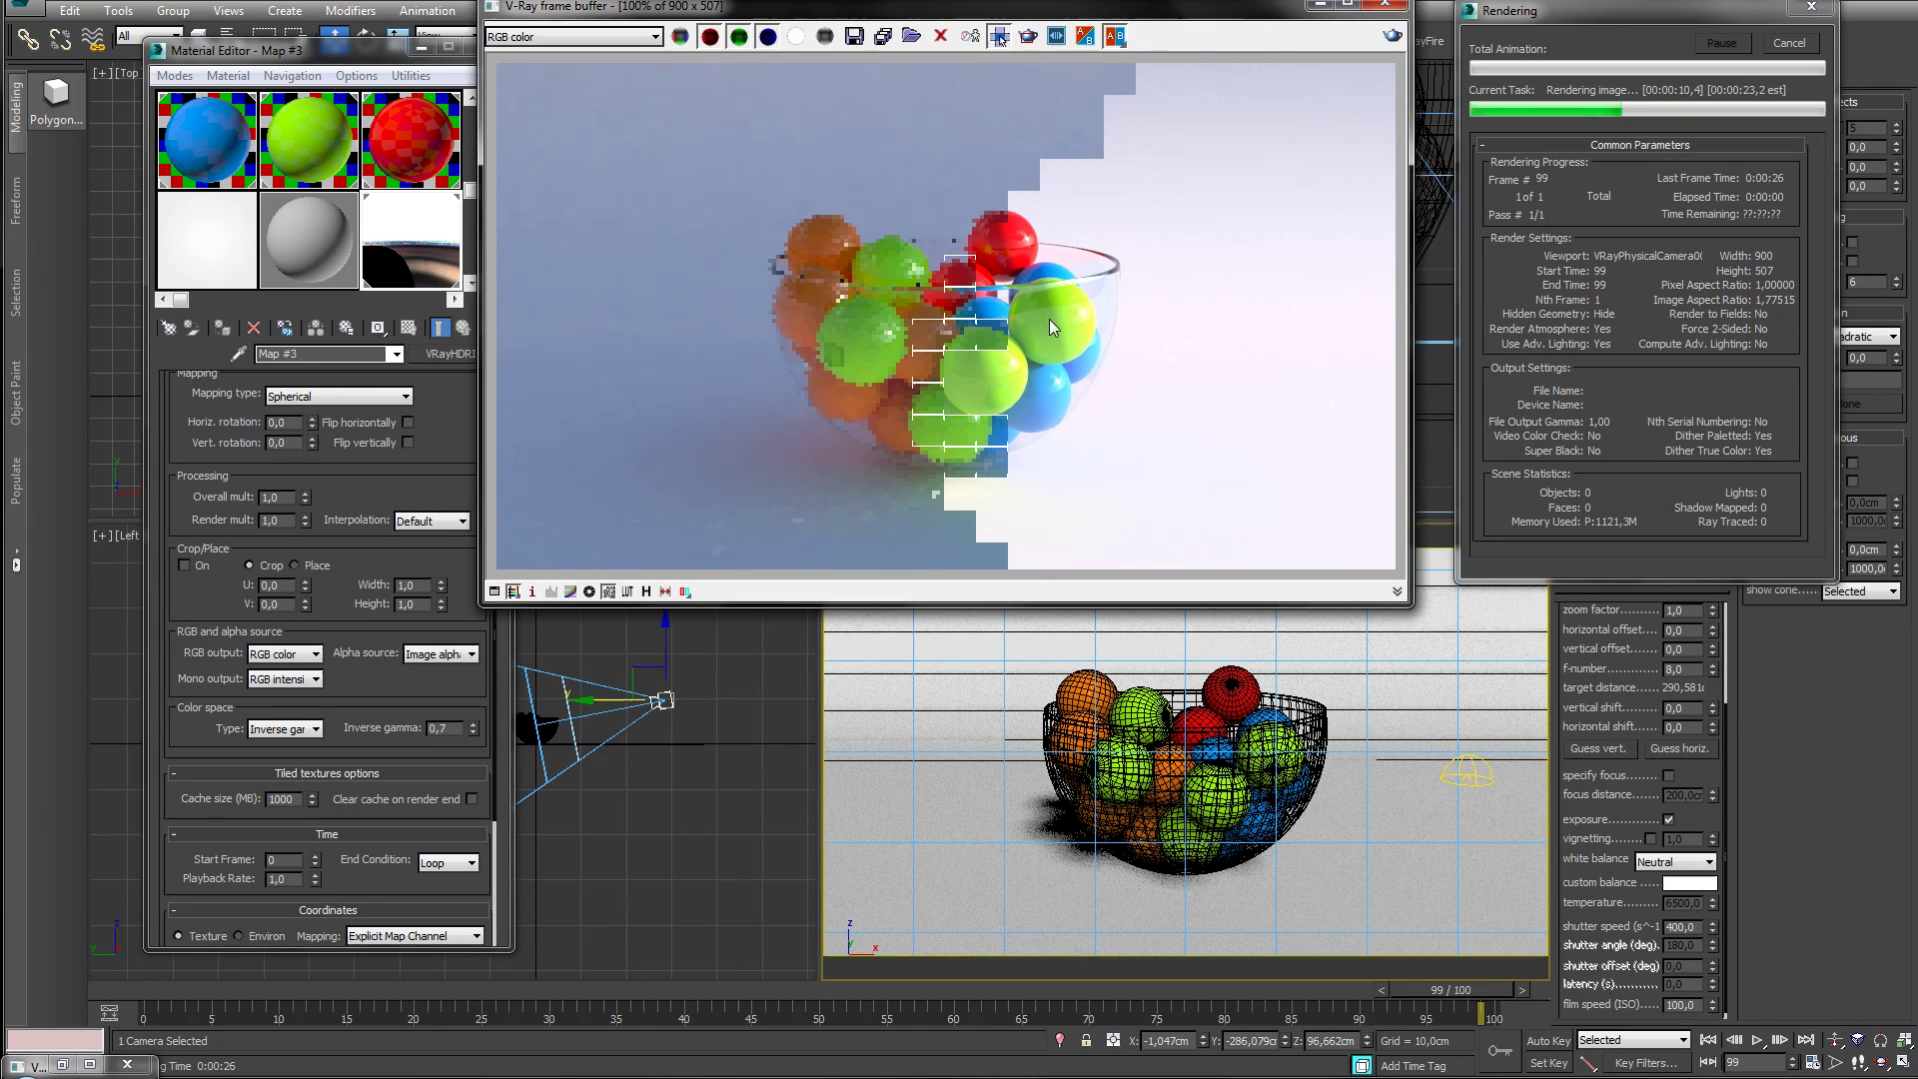
pyautogui.moveTo(1049, 319); pyautogui.dragTo(1085, 319, button='right')
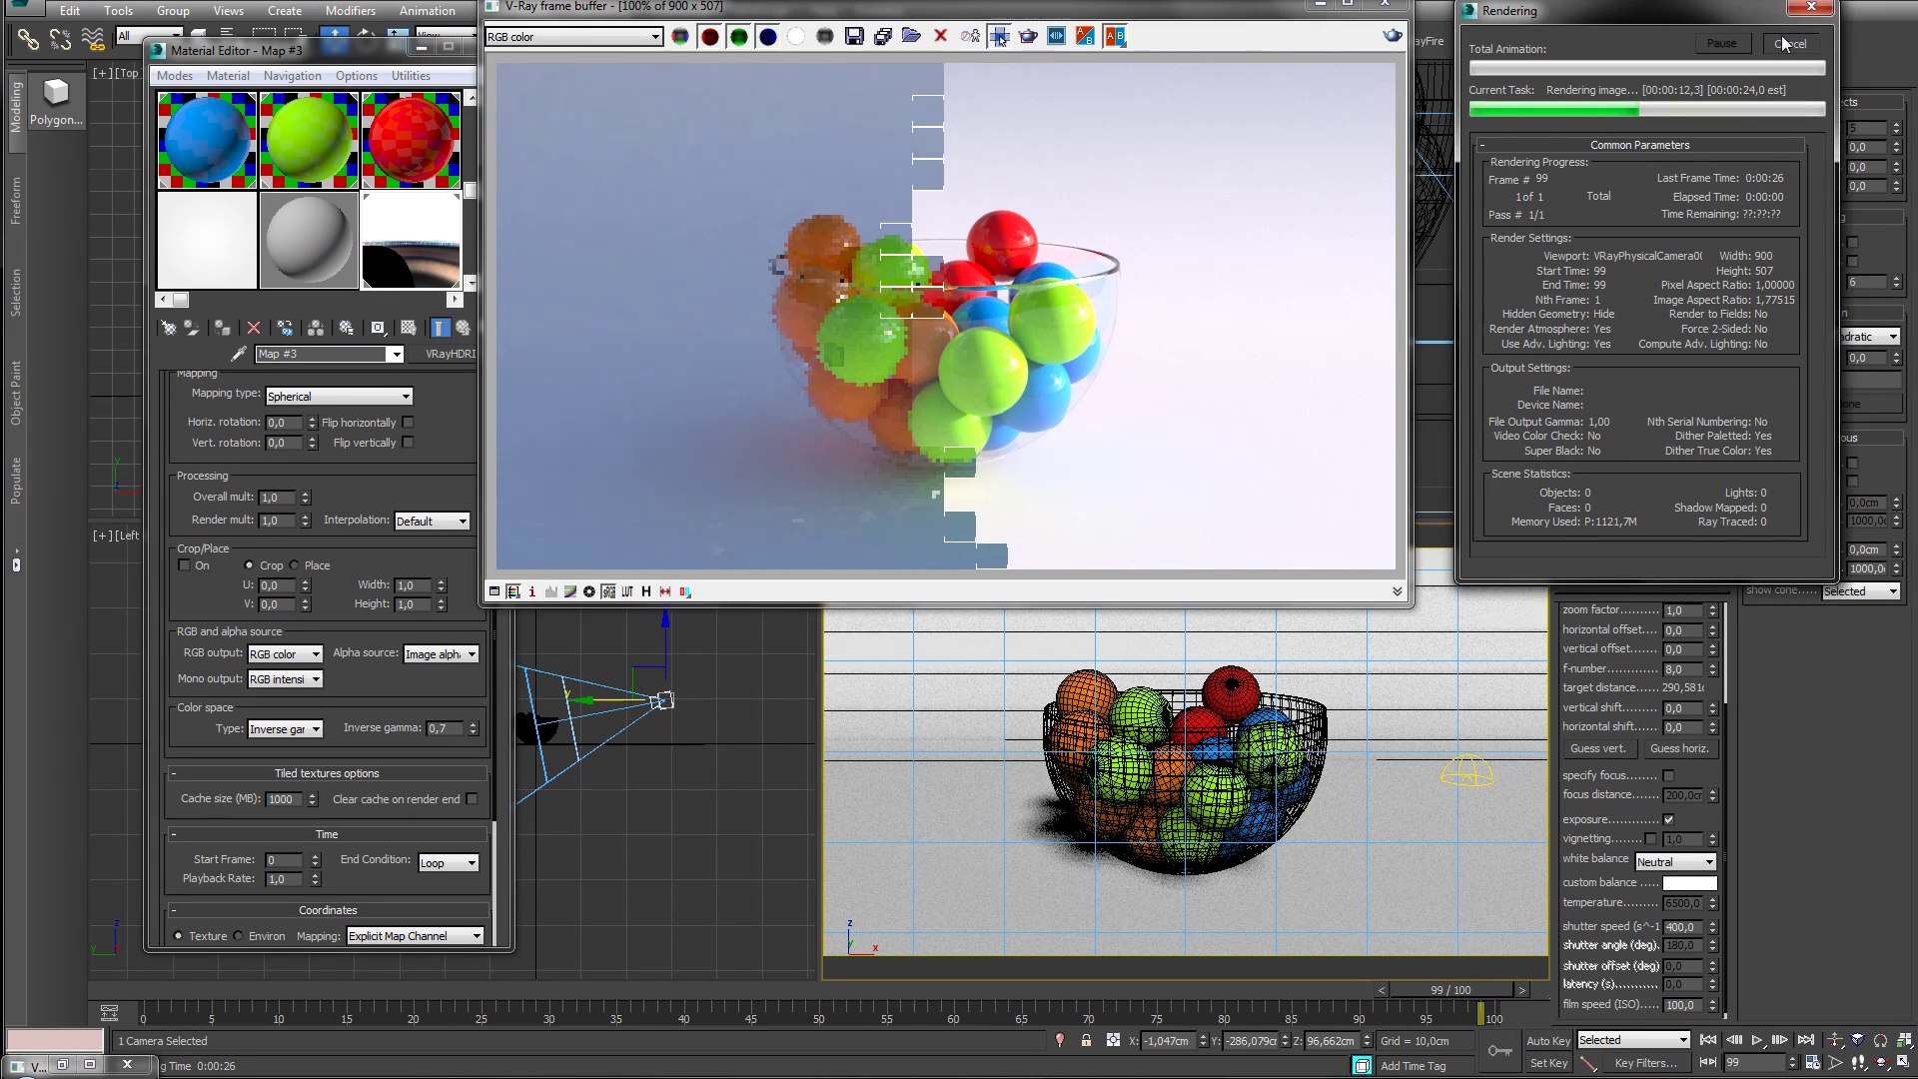
pyautogui.click(1787, 44)
pyautogui.click(460, 727)
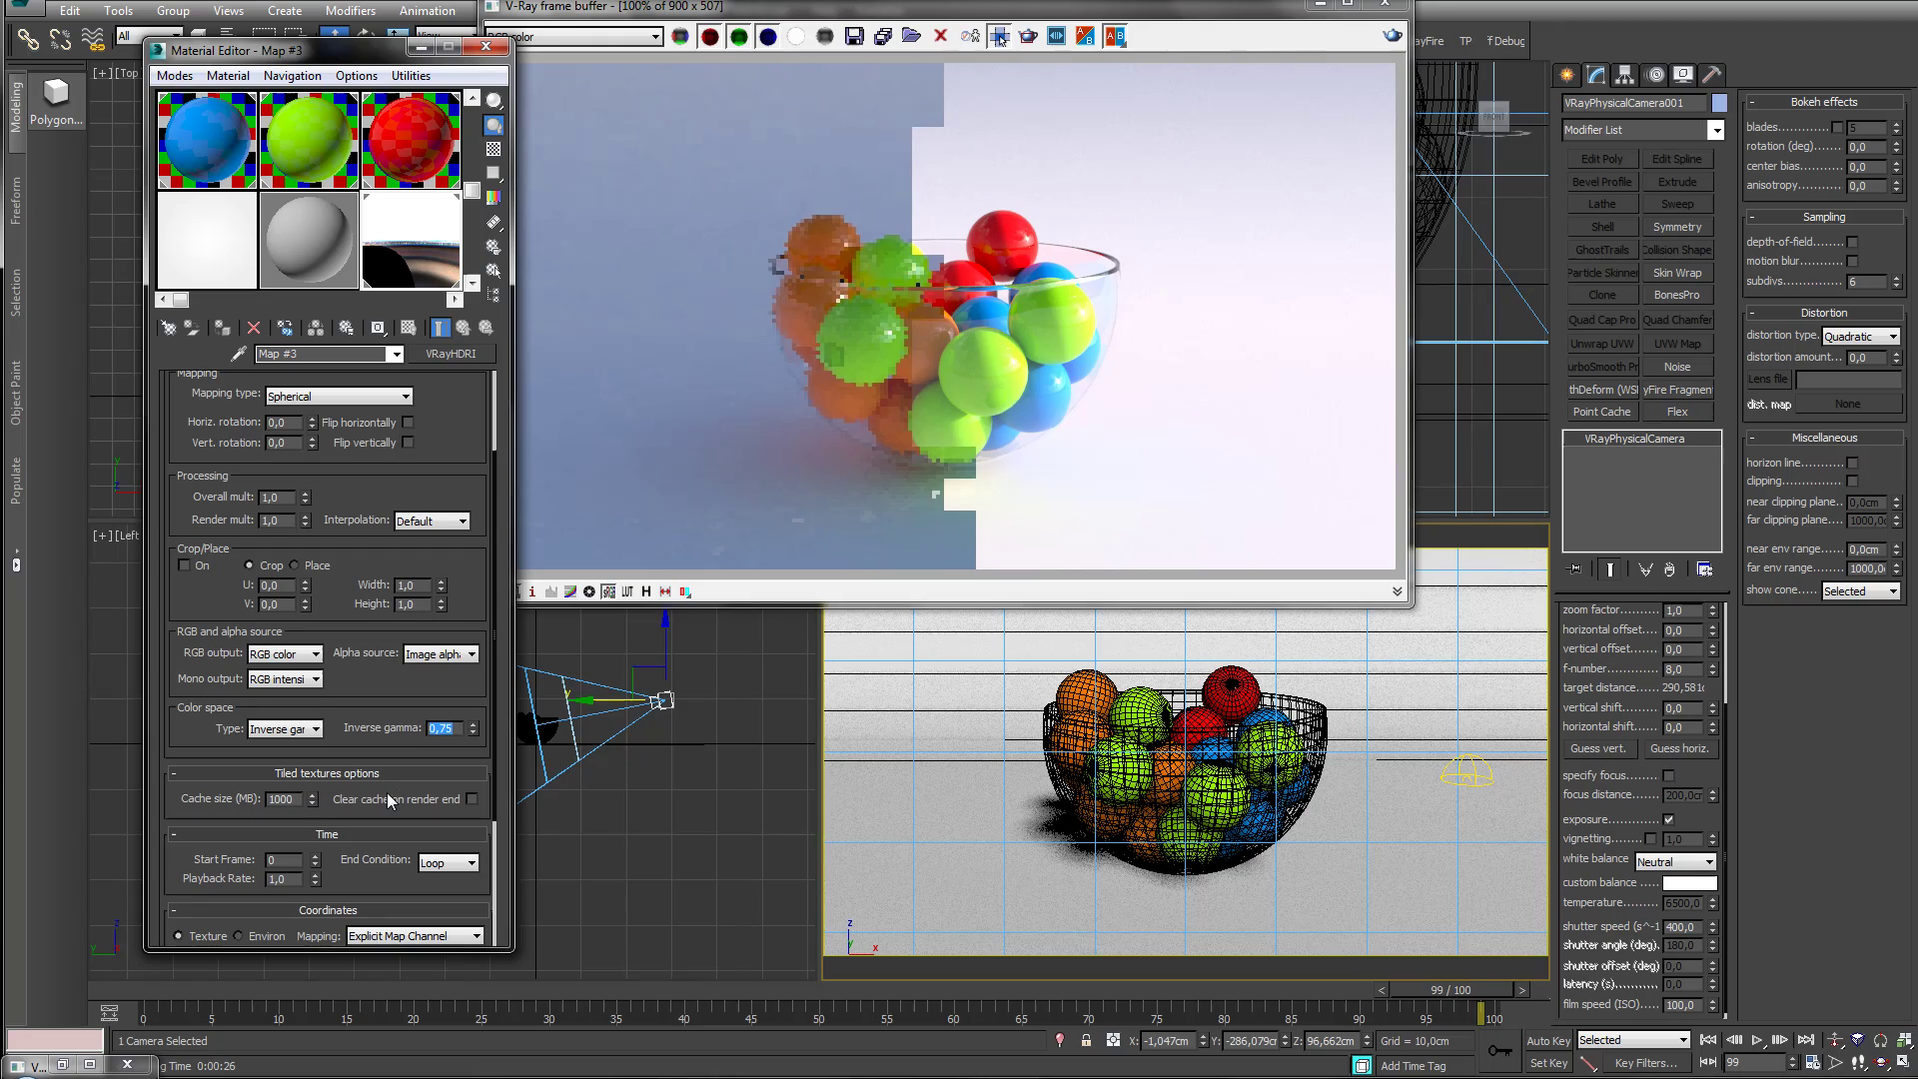
# - Render the bowl with inverse gamma 0.75 and shutter speed 400 from the frame buffer
pyautogui.click(1392, 36)
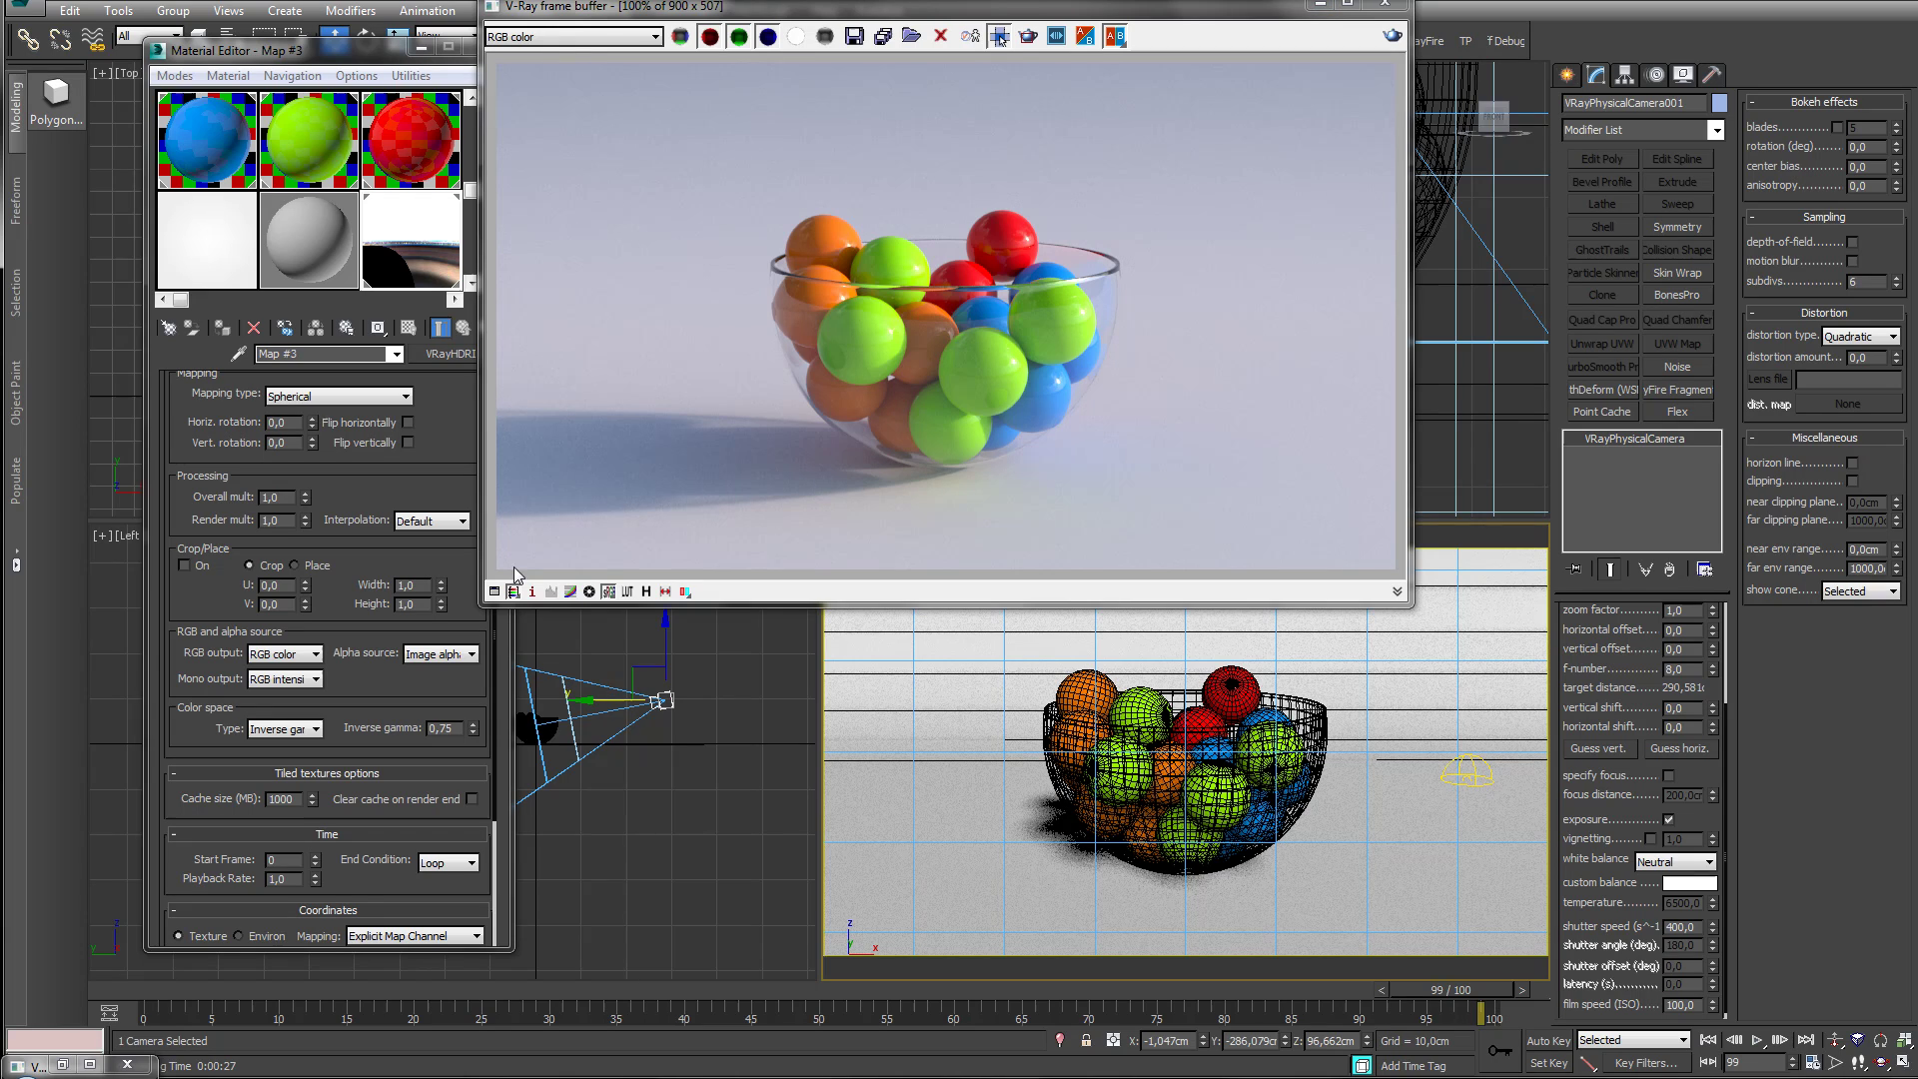
# - Rotate the HDRI horizontally to 65 degrees and render the bowl again
pyautogui.moveTo(408, 487); pyautogui.dragTo(386, 761)
pyautogui.moveTo(370, 595); pyautogui.dragTo(389, 628)
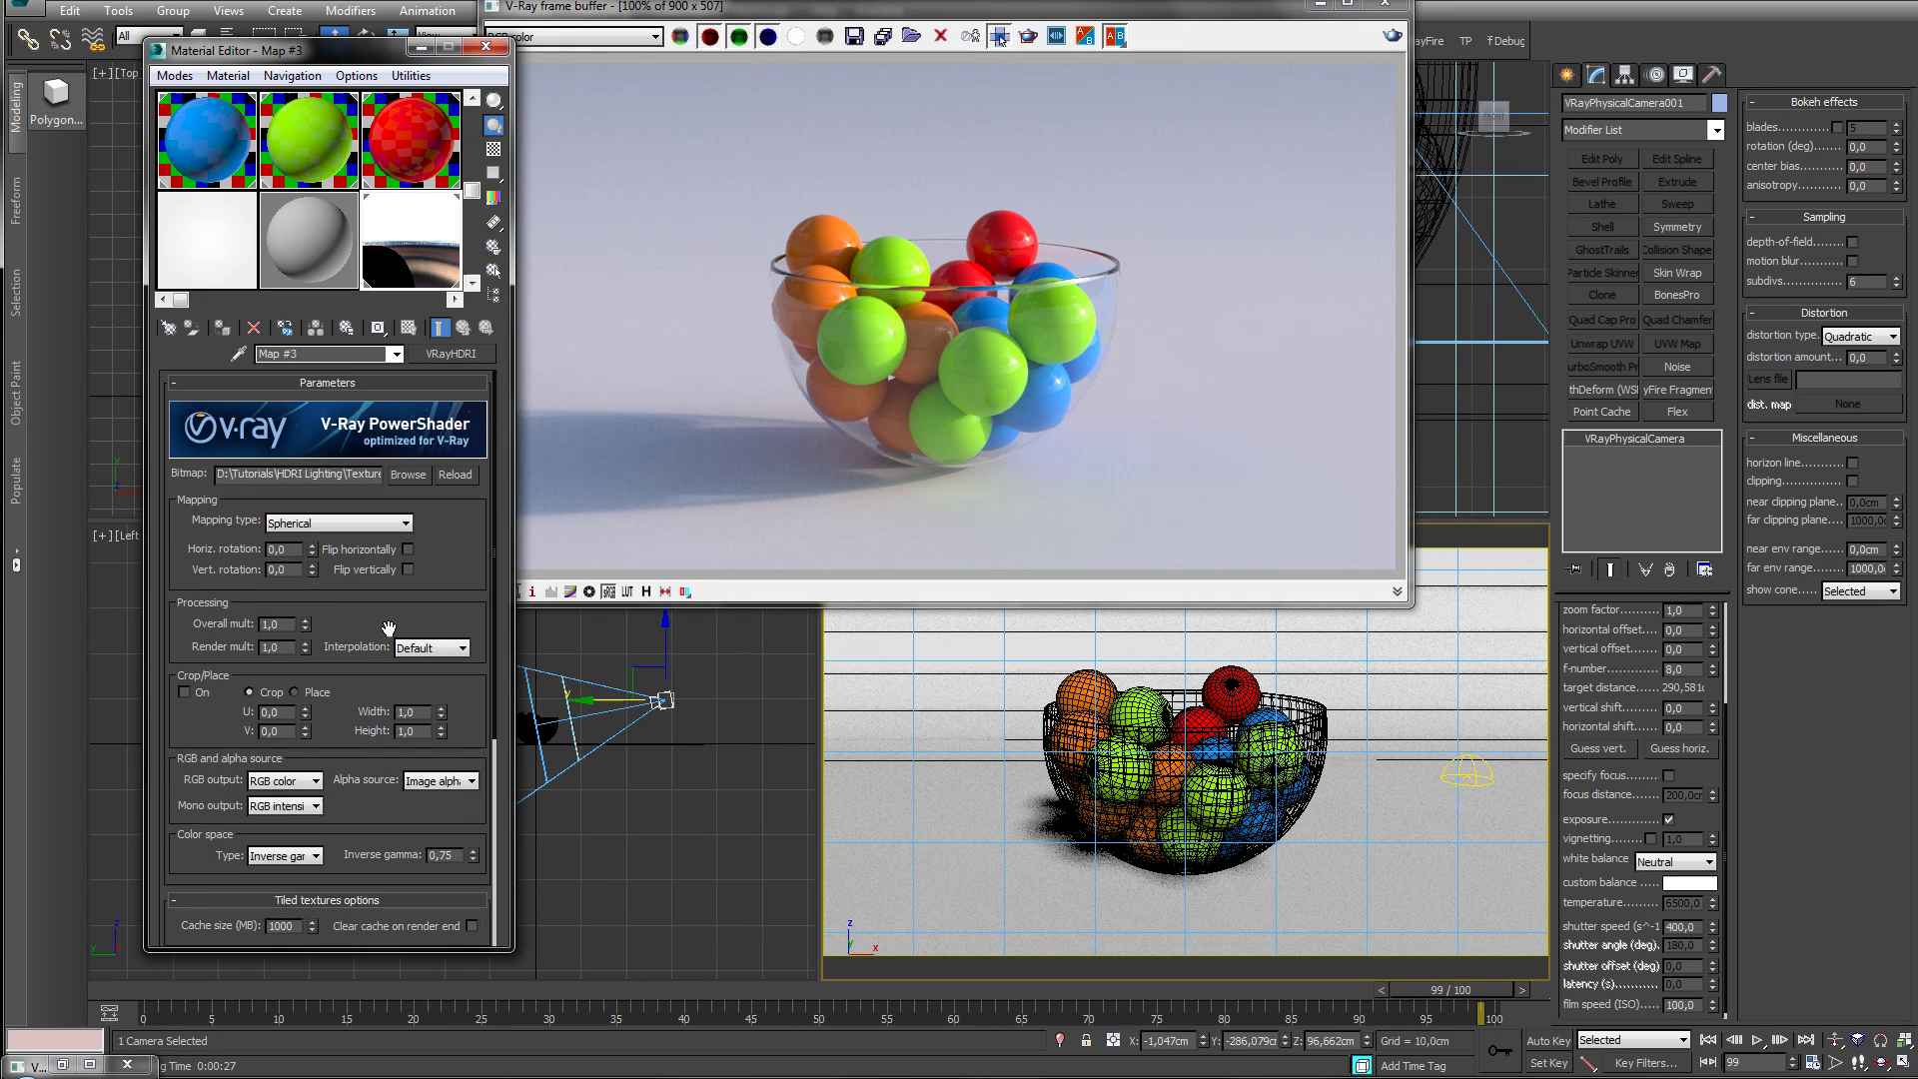
pyautogui.moveTo(311, 545); pyautogui.dragTo(312, 489)
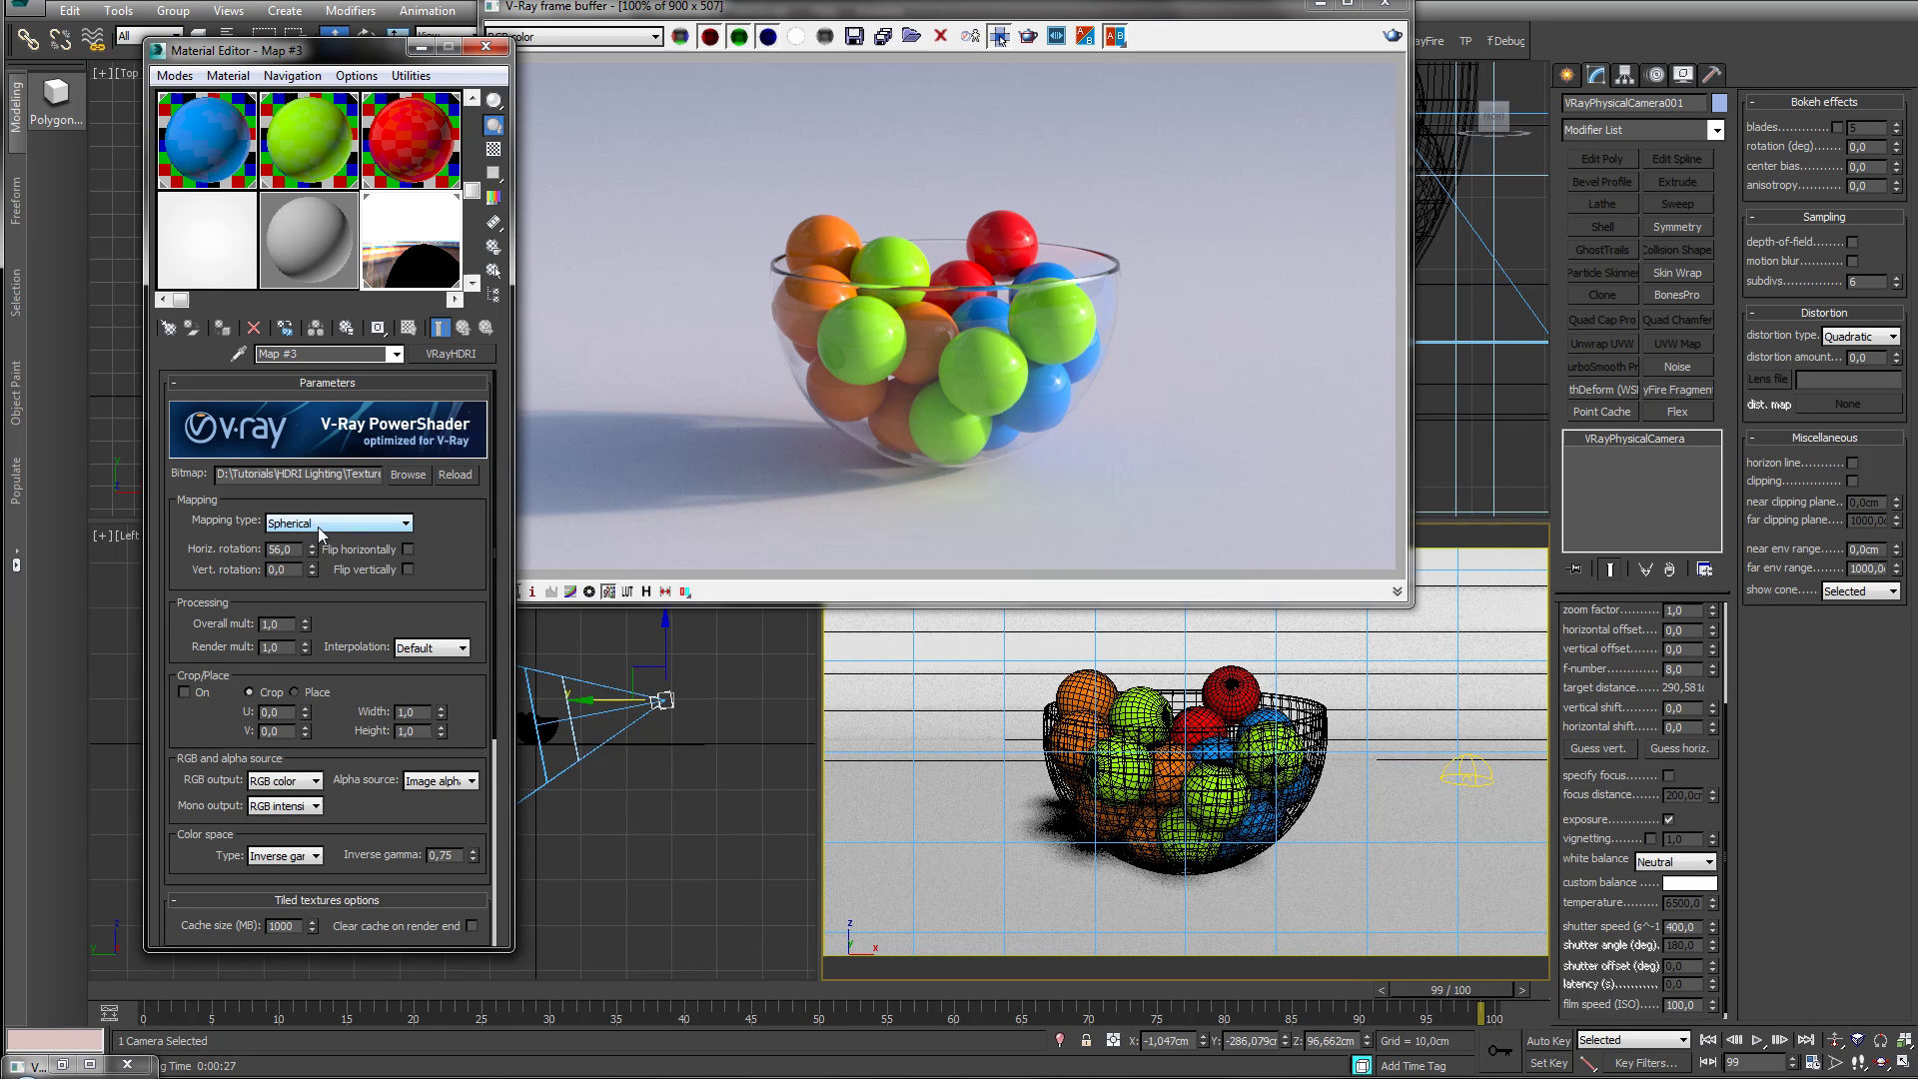
pyautogui.moveTo(312, 543); pyautogui.dragTo(312, 534)
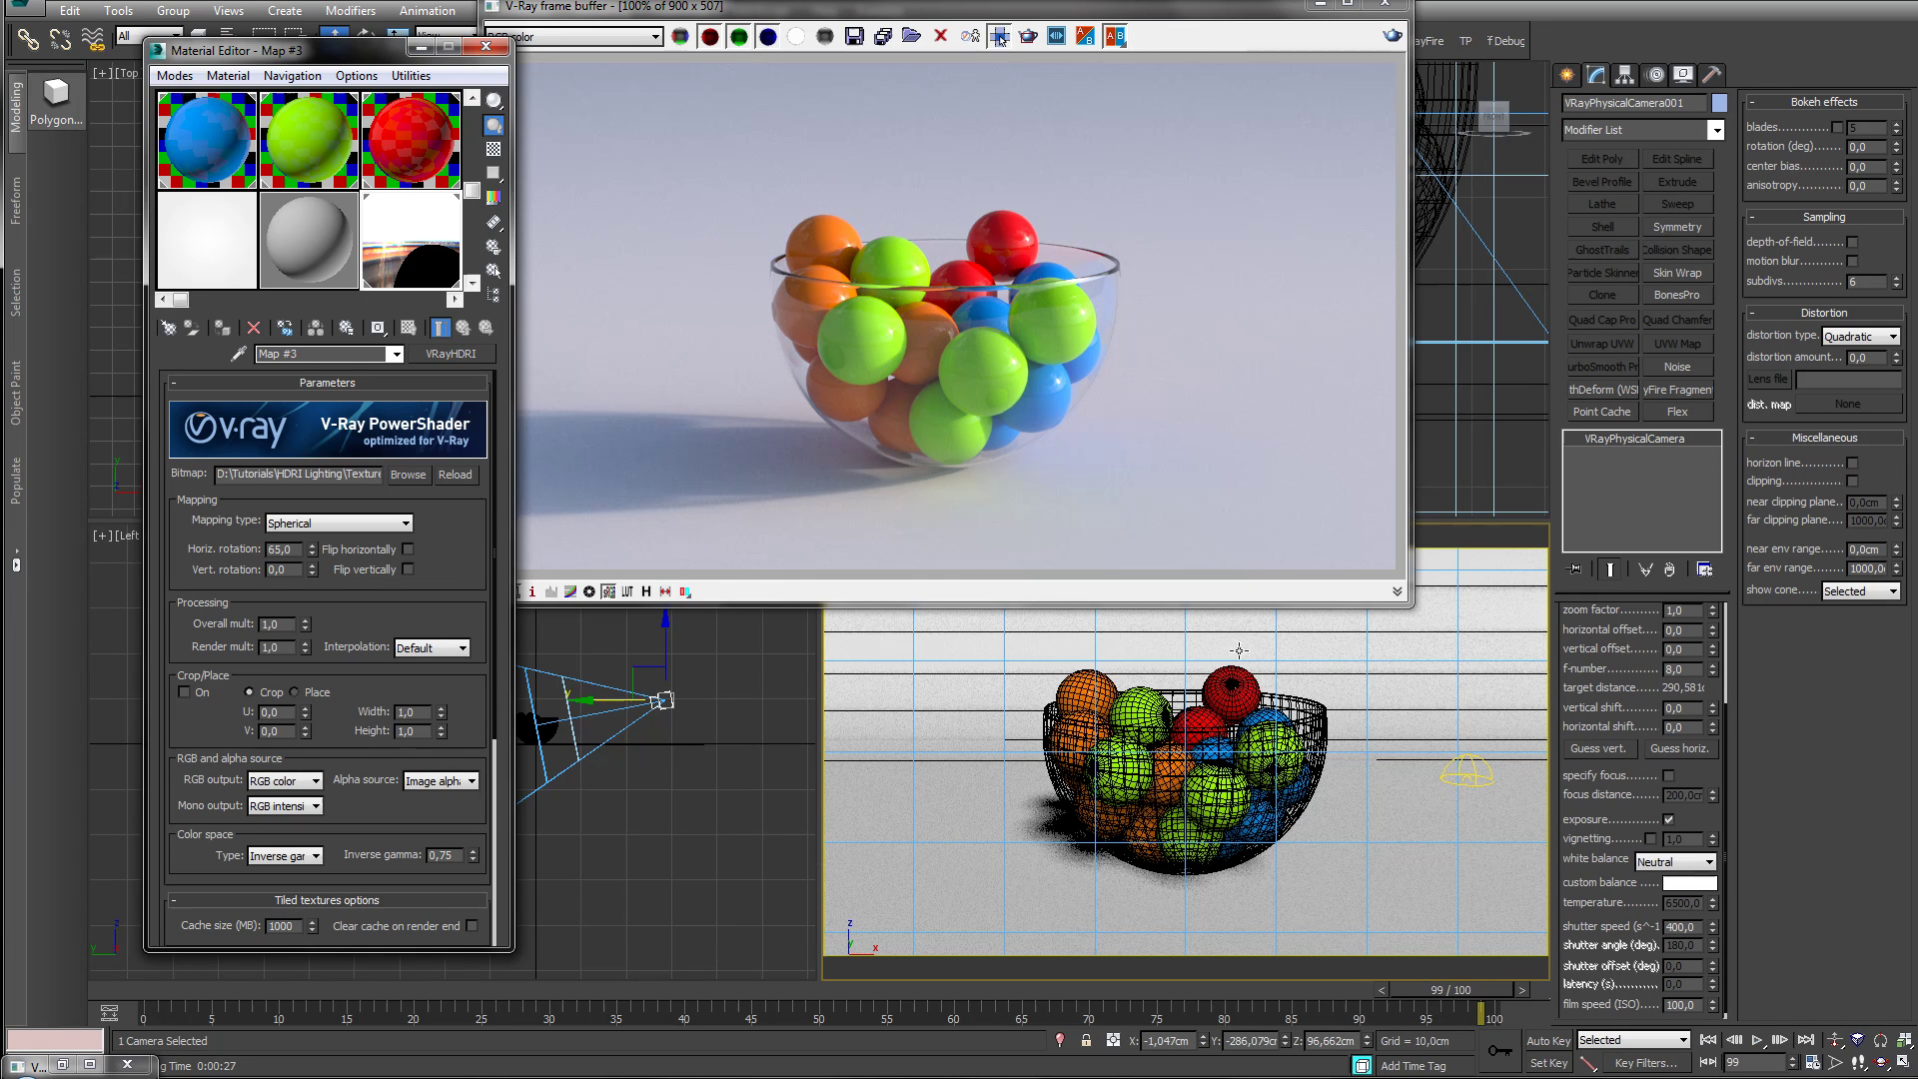
pyautogui.click(1393, 37)
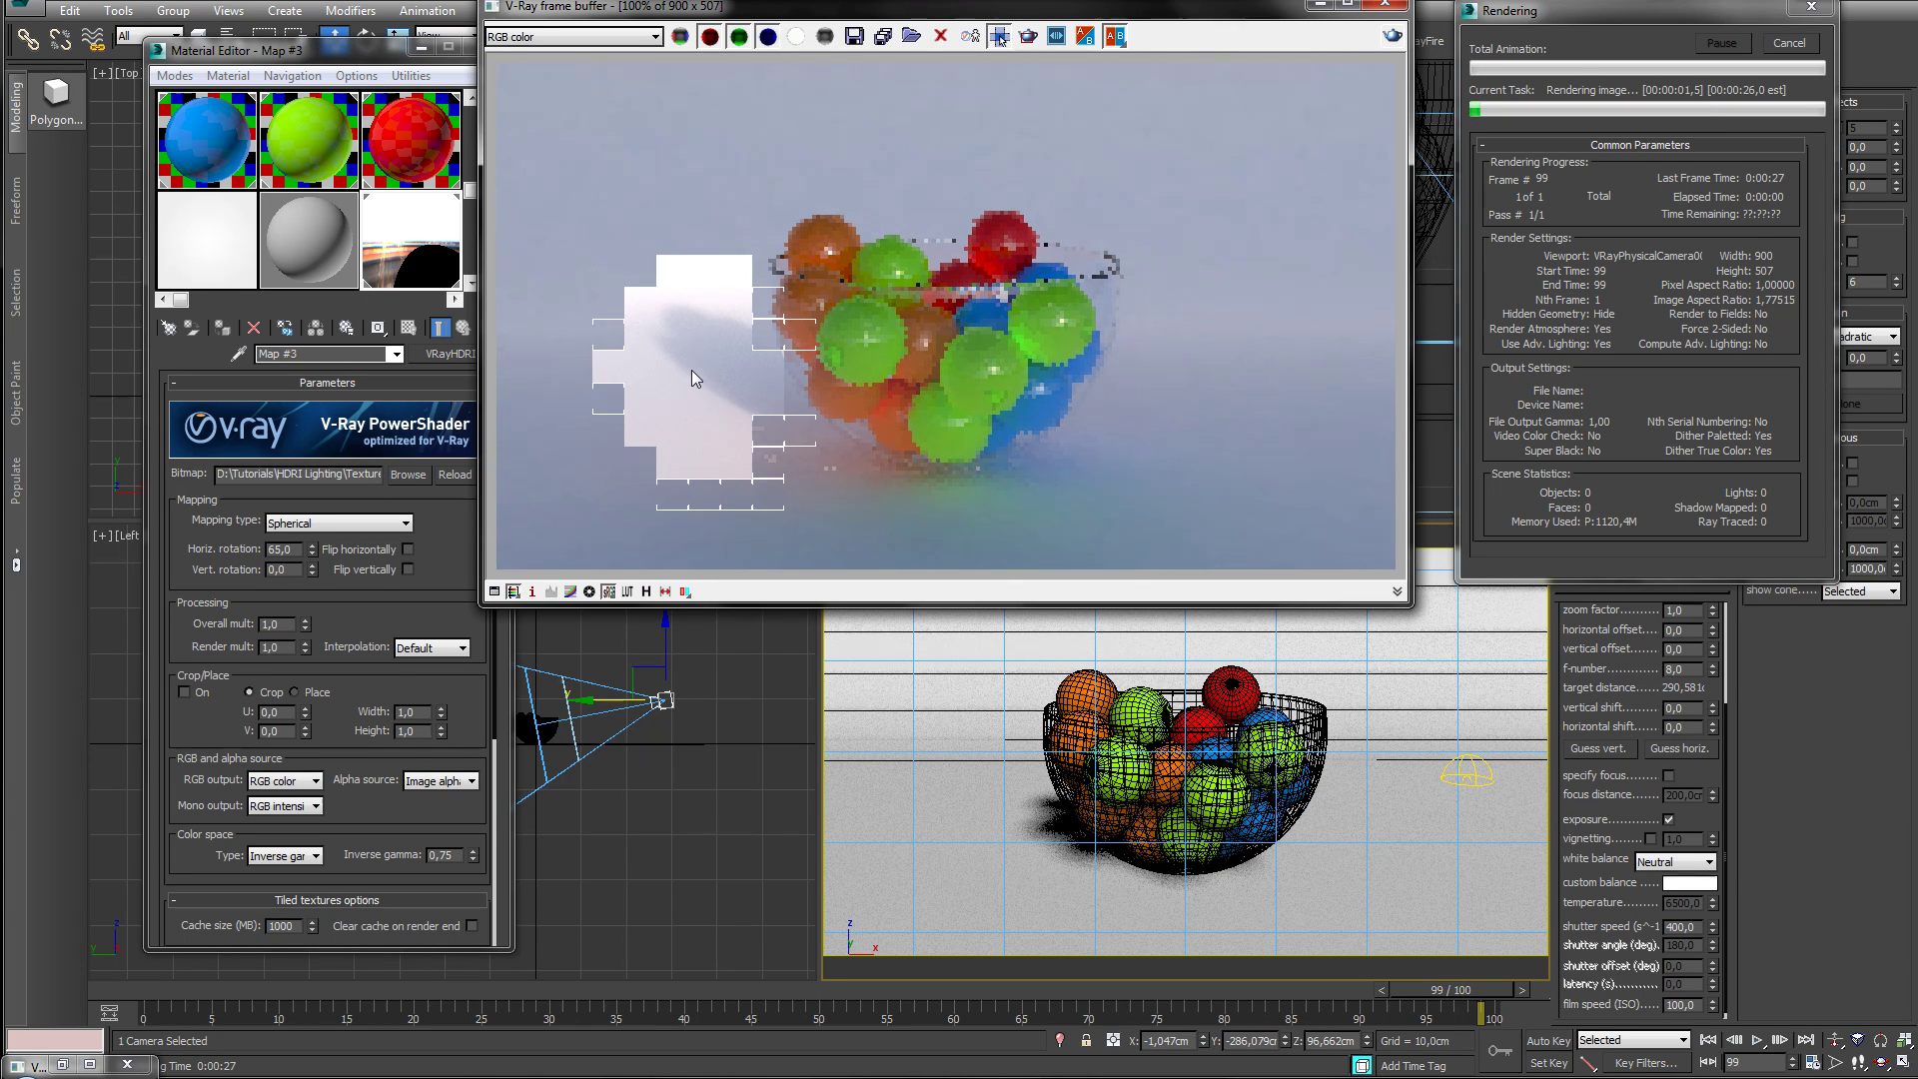
# - Cancel the render, set the HDRI inverse gamma to 0.8, and re-render while inspecting pixel values
pyautogui.moveTo(678, 291); pyautogui.dragTo(1094, 268, button='right')
pyautogui.click(1788, 43)
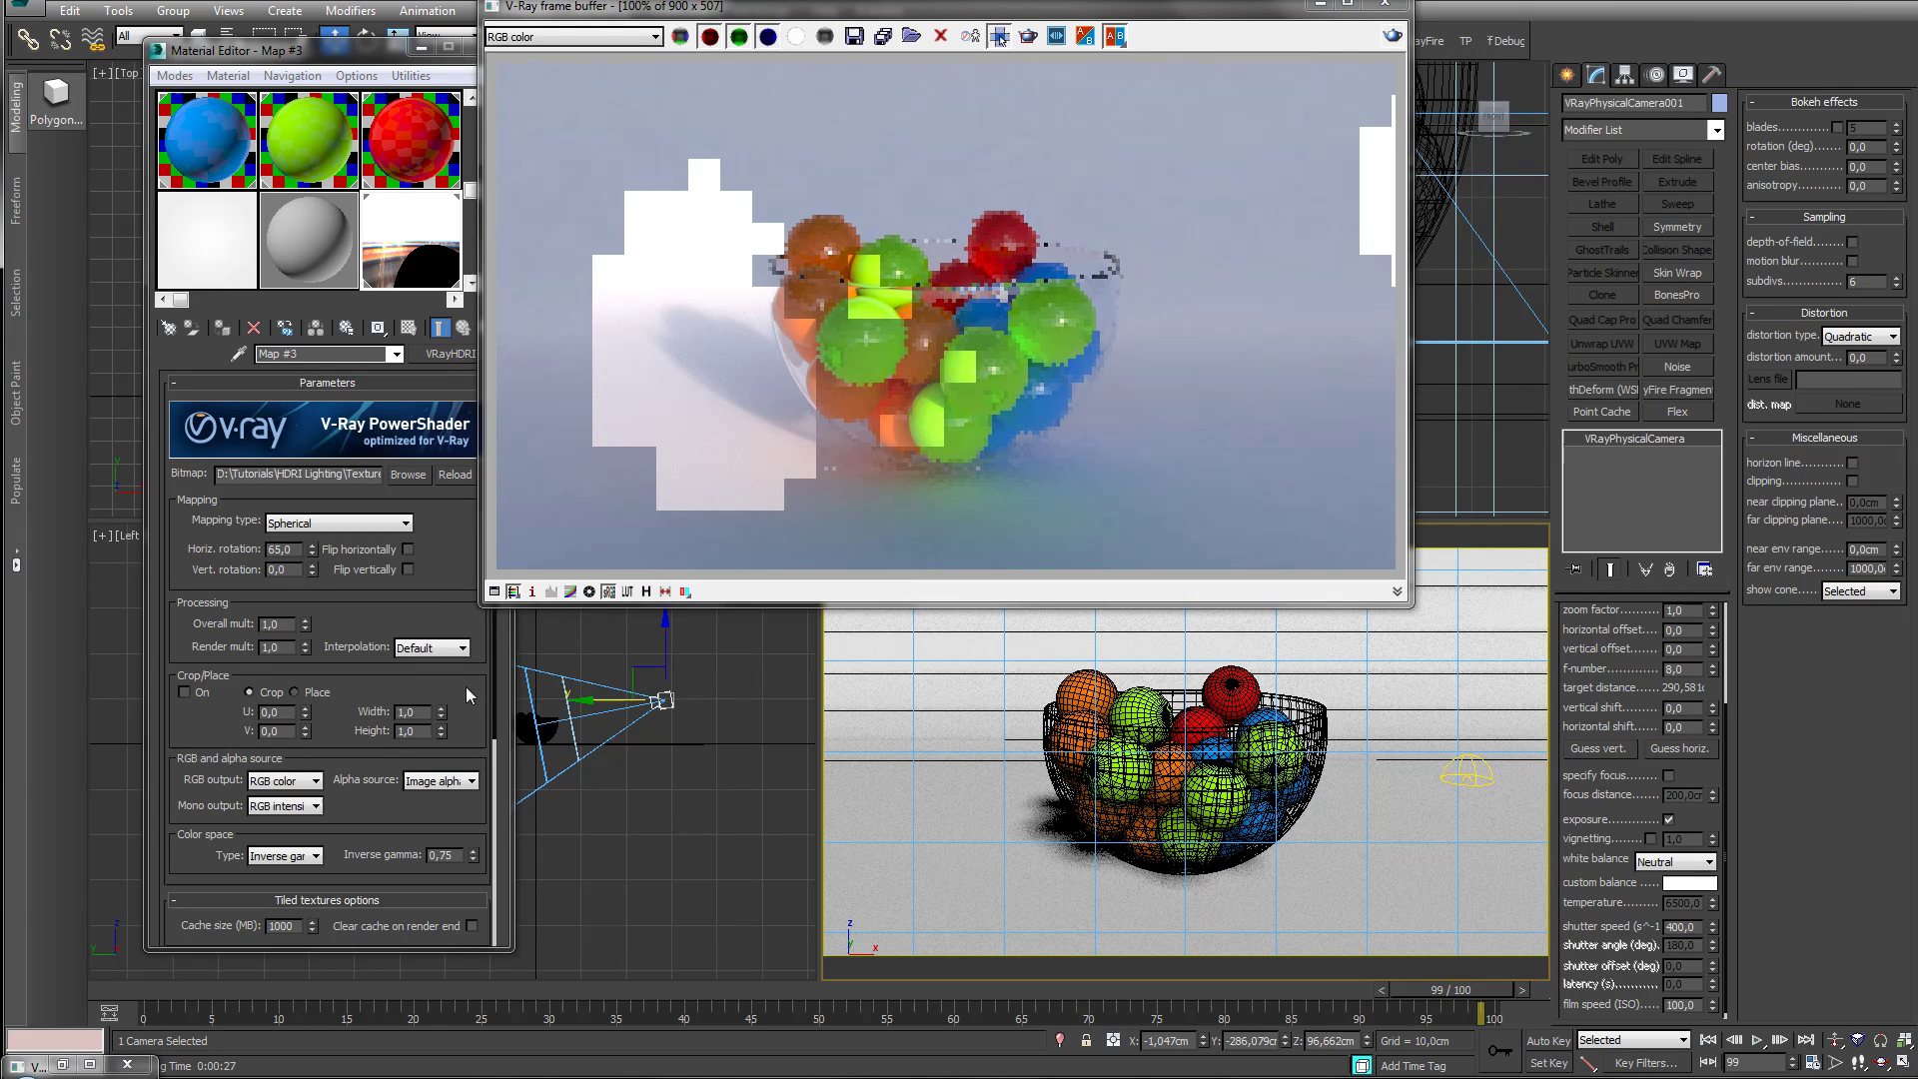
pyautogui.doubleClick(452, 856)
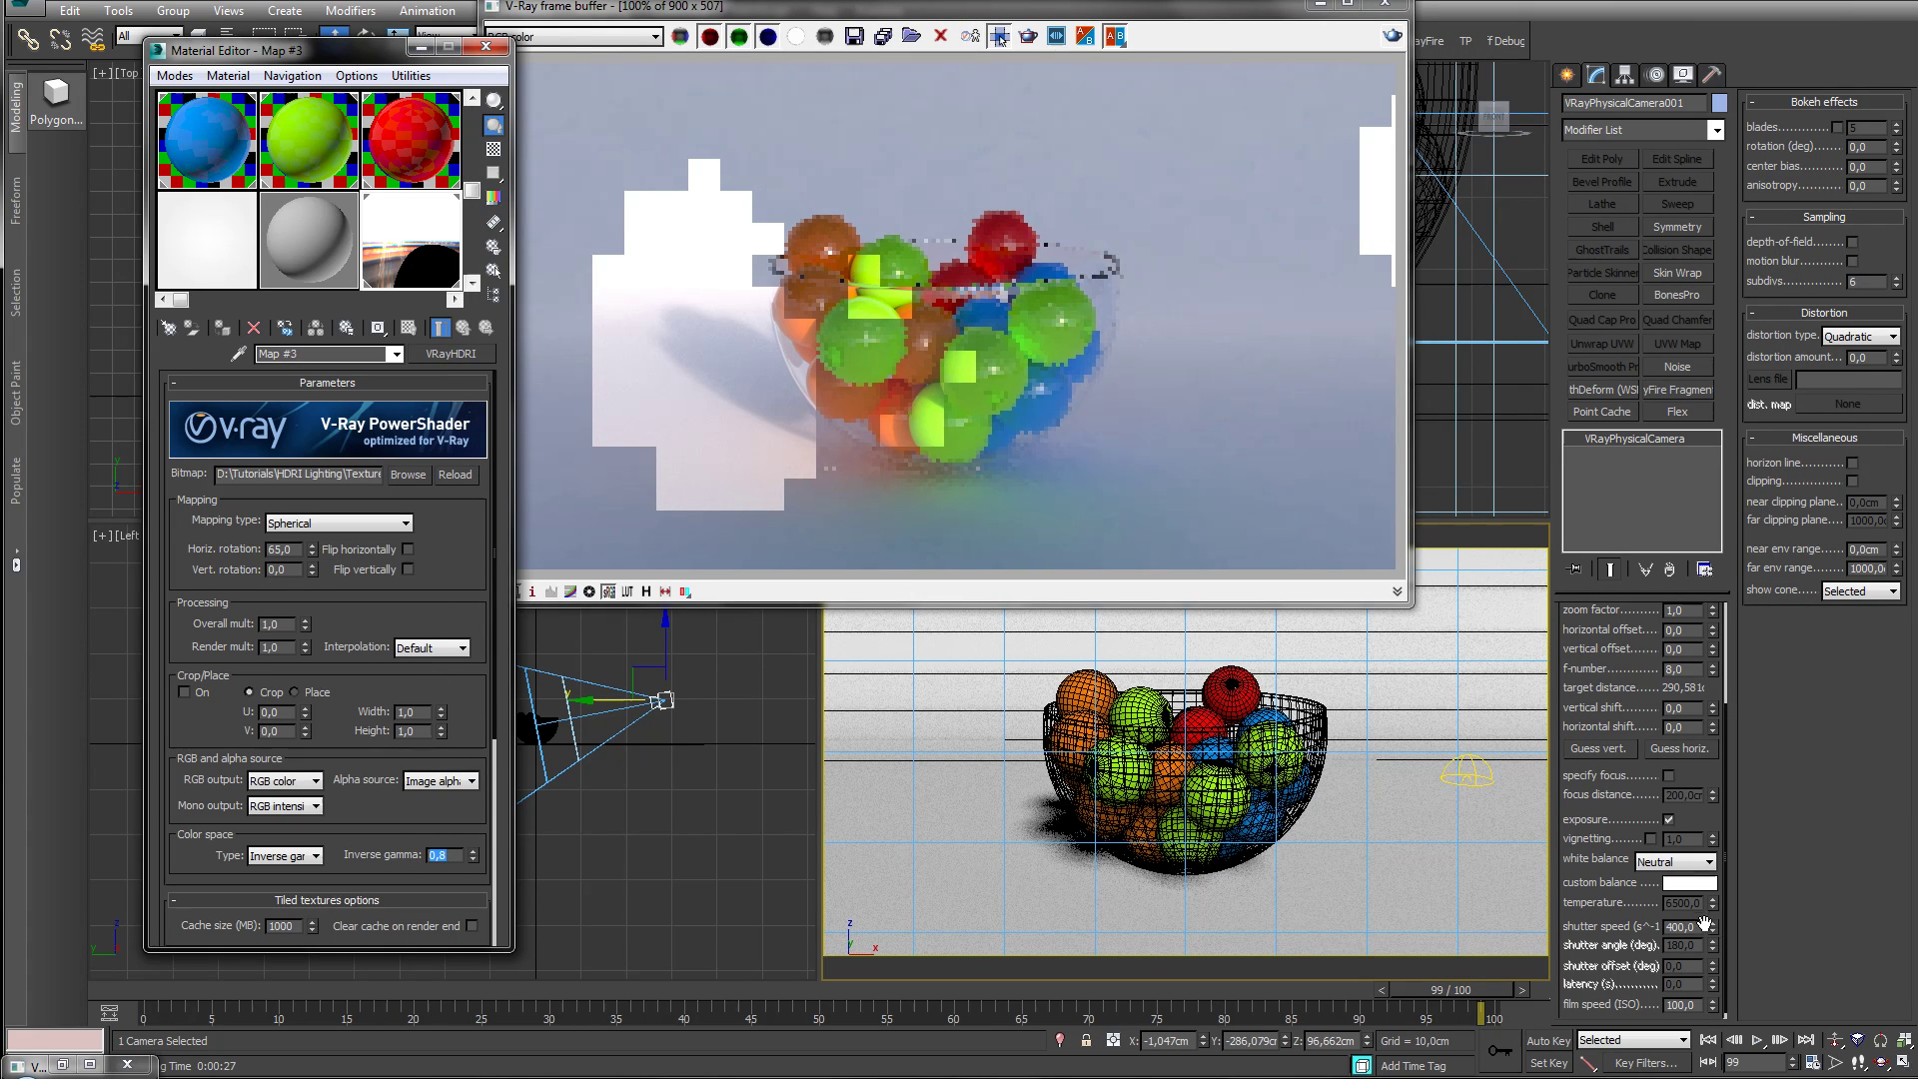
pyautogui.click(1391, 36)
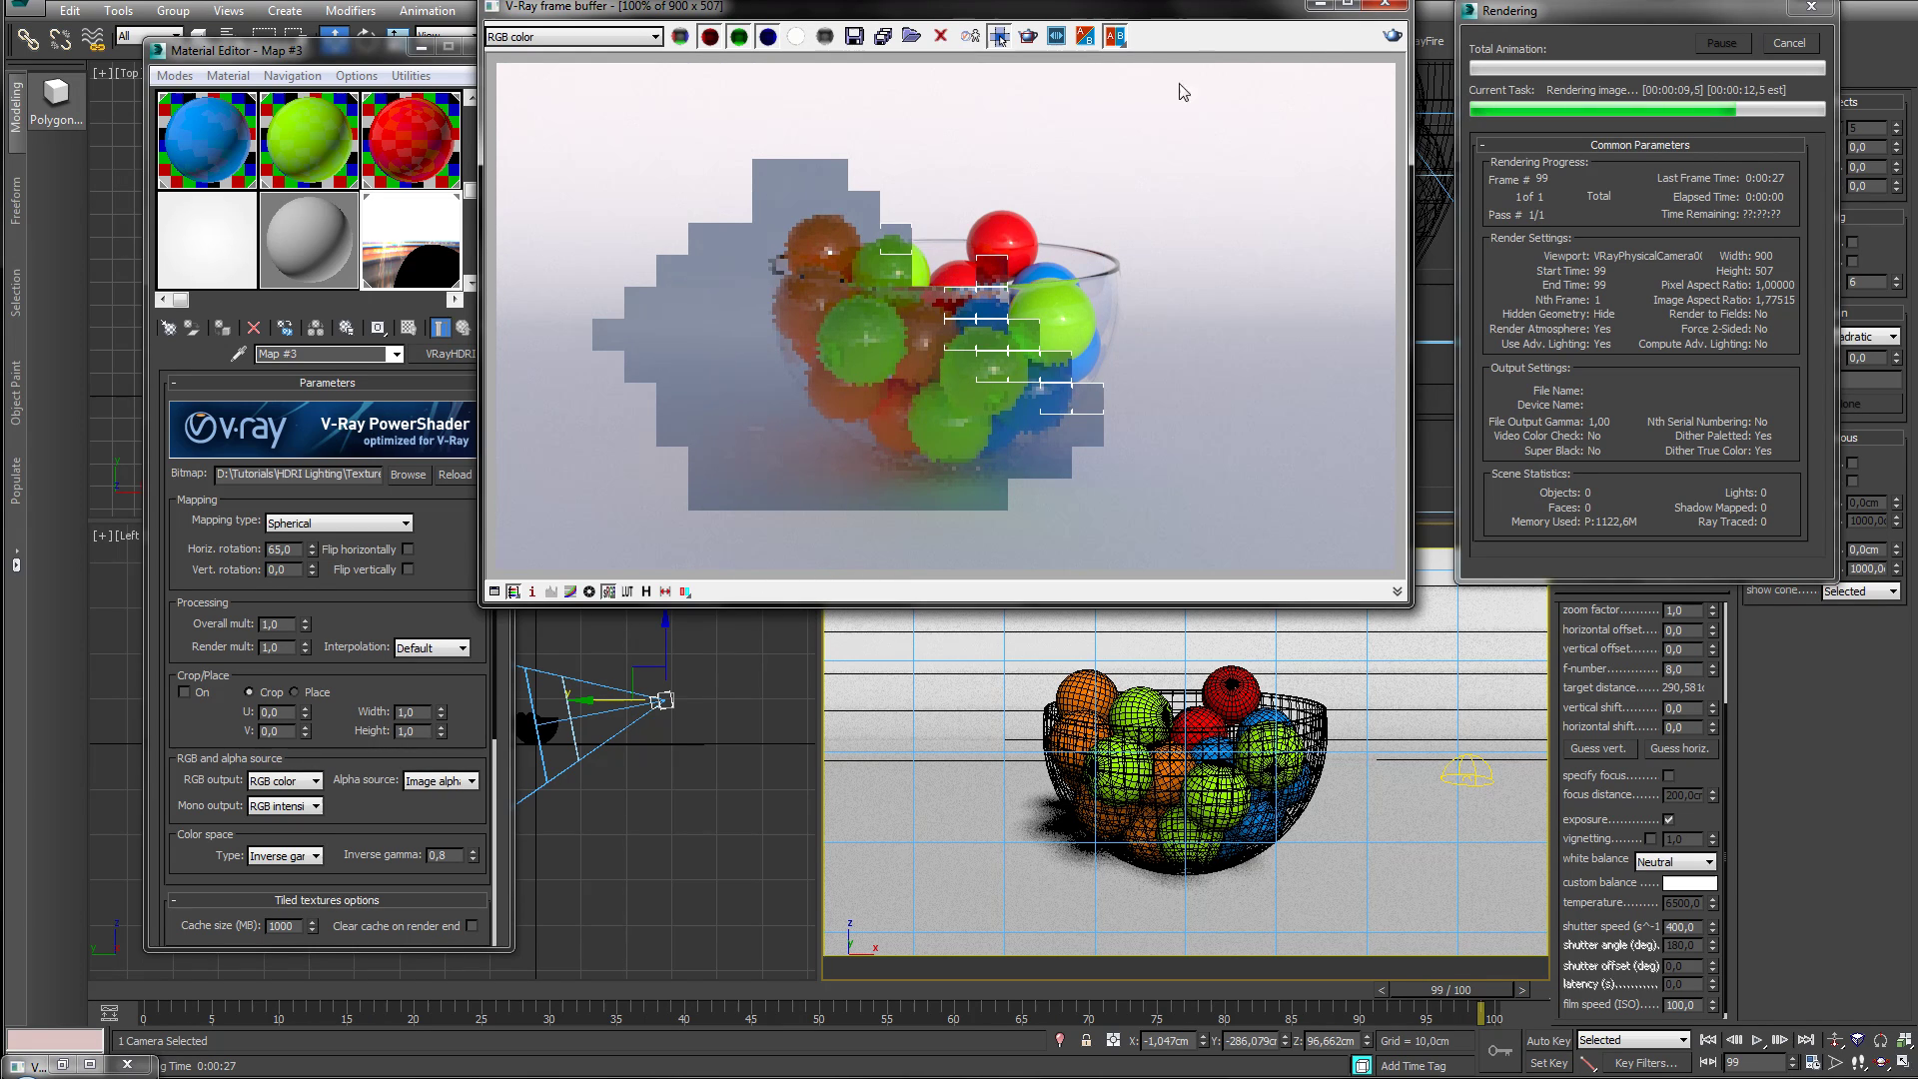
pyautogui.moveTo(1129, 72)
pyautogui.mouseDown(button='right')
pyautogui.moveTo(1168, 76)
pyautogui.moveTo(1079, 81)
pyautogui.moveTo(1149, 80)
pyautogui.mouseUp(button='right')
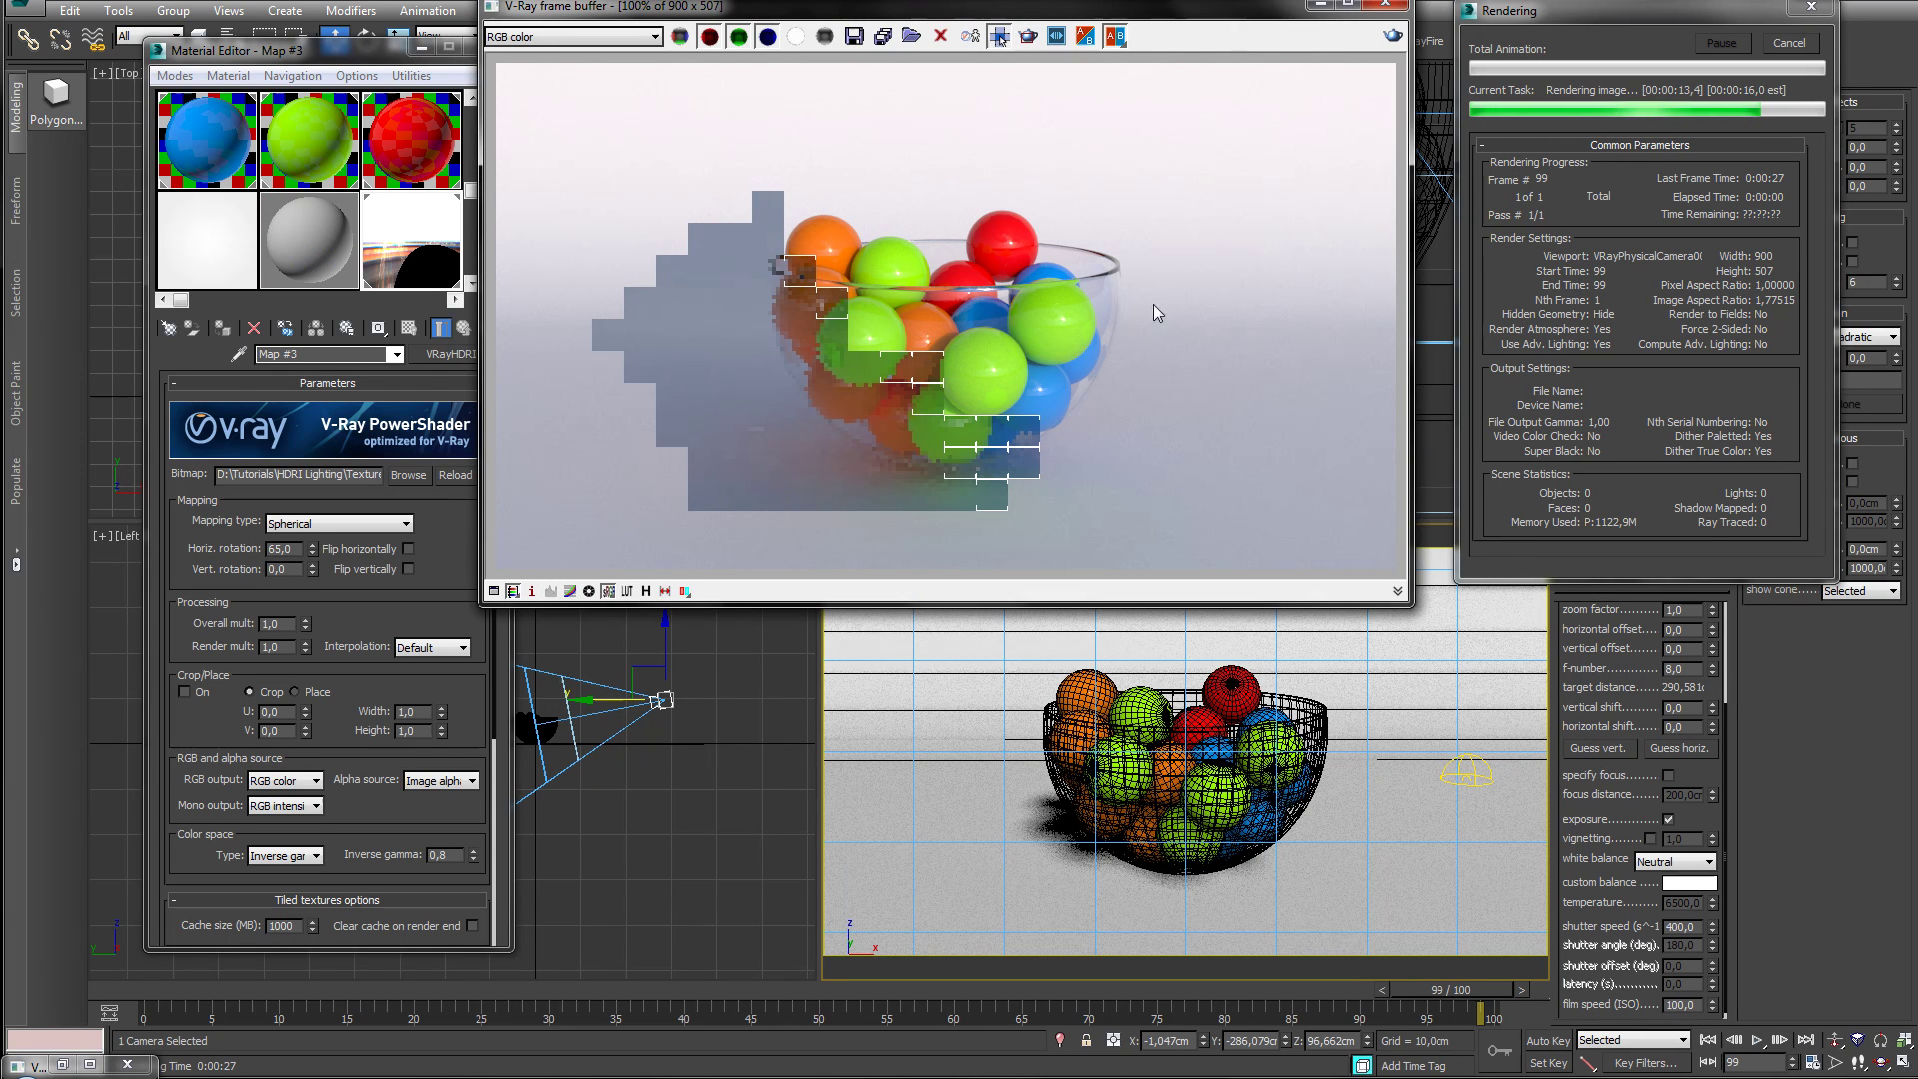